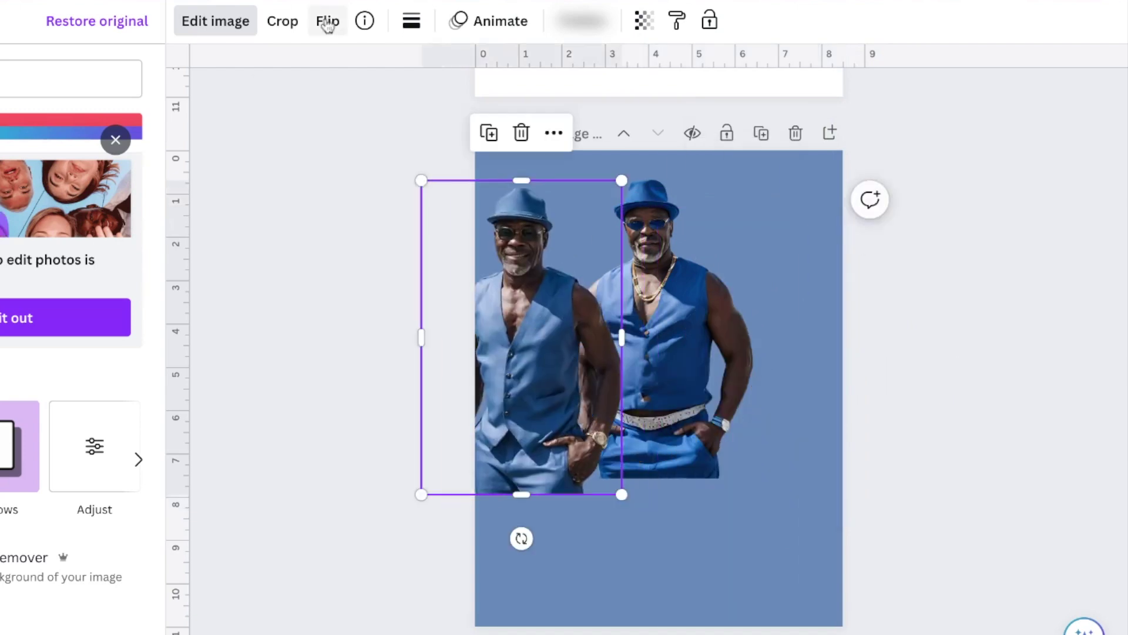
- Turn the cutout photo of the man on the page's left black and white and reposition it
left_click_drag(571, 499, 571, 499)
scroll(9, 491, "down", 5)
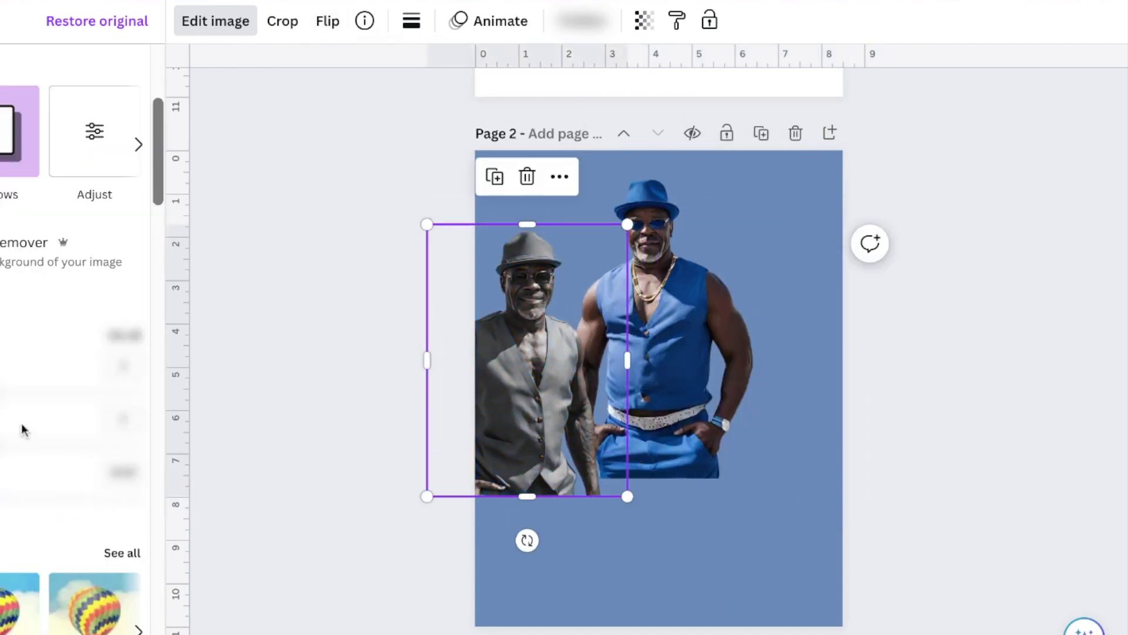
left_click_drag(23, 446, 12, 451)
left_click_drag(546, 470, 555, 451)
- Enlarge the black-and-white photo and layer it behind the man in the blue vest
left_click(676, 329)
left_click(529, 353)
mouse_move(637, 476)
left_mouse_down()
mouse_move(647, 460)
mouse_move(653, 485)
left_mouse_up()
right_click(615, 419)
mouse_move(662, 352)
left_click(932, 466)
- Crop the lower part of the black-and-white photo and align it beside the man in the blue vest
left_click_drag(504, 427, 503, 365)
left_click(547, 329)
left_click_drag(514, 278, 508, 290)
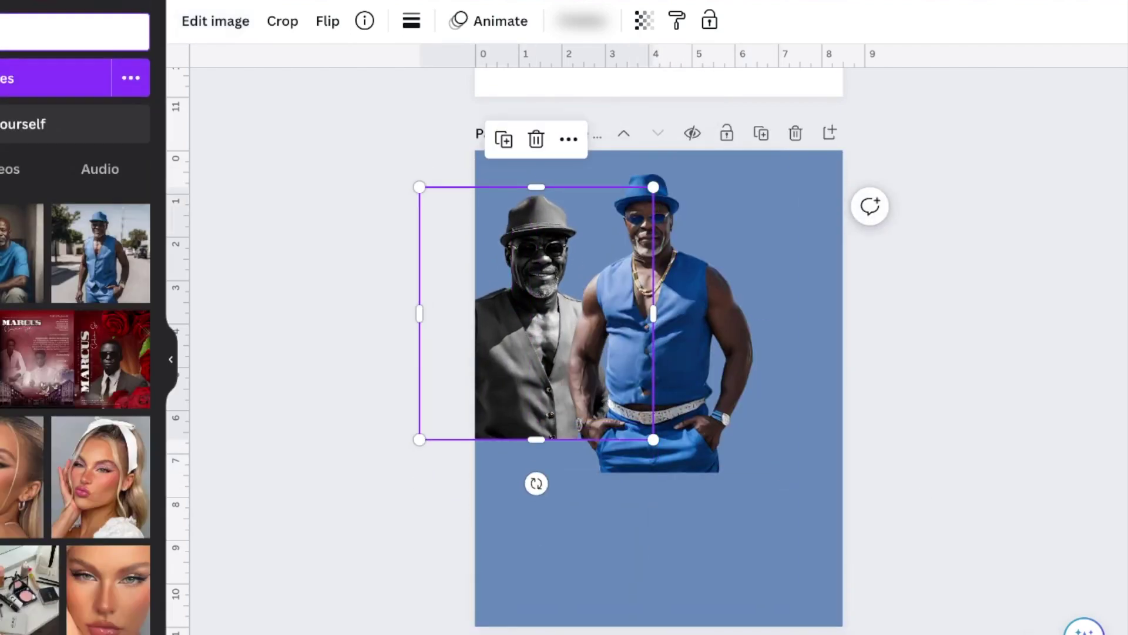
- Add the cloud image to the page's right side, partly transparent and layered behind both men
left_click(71, 218)
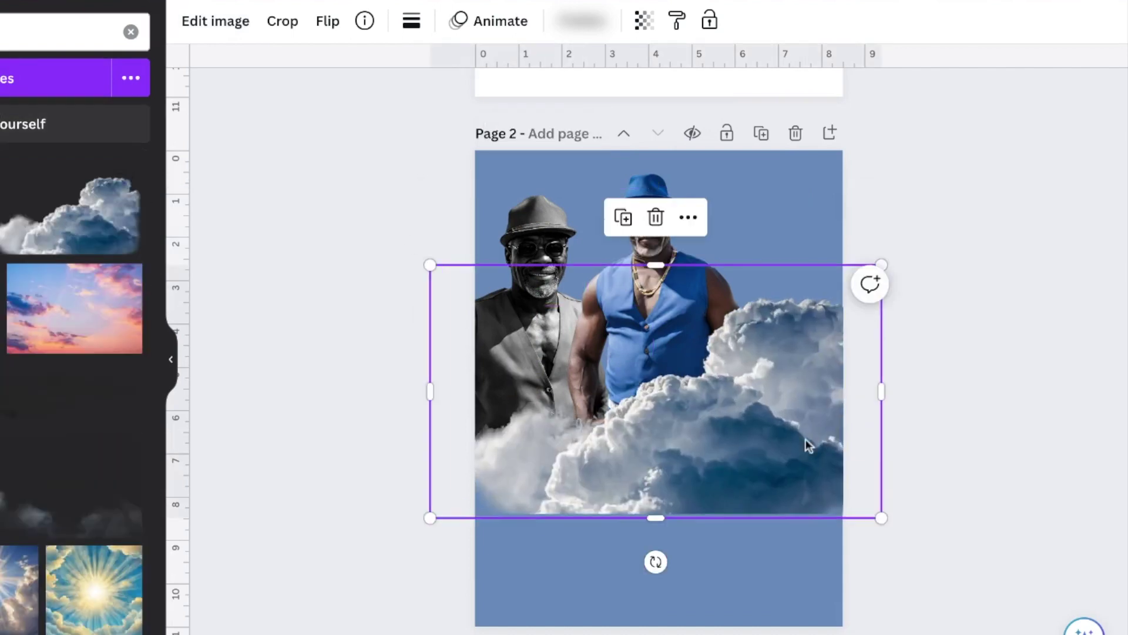
left_click_drag(600, 461, 635, 385)
left_click(644, 20)
left_click_drag(640, 96, 574, 96)
right_click(763, 236)
mouse_move(801, 352)
left_click(604, 468)
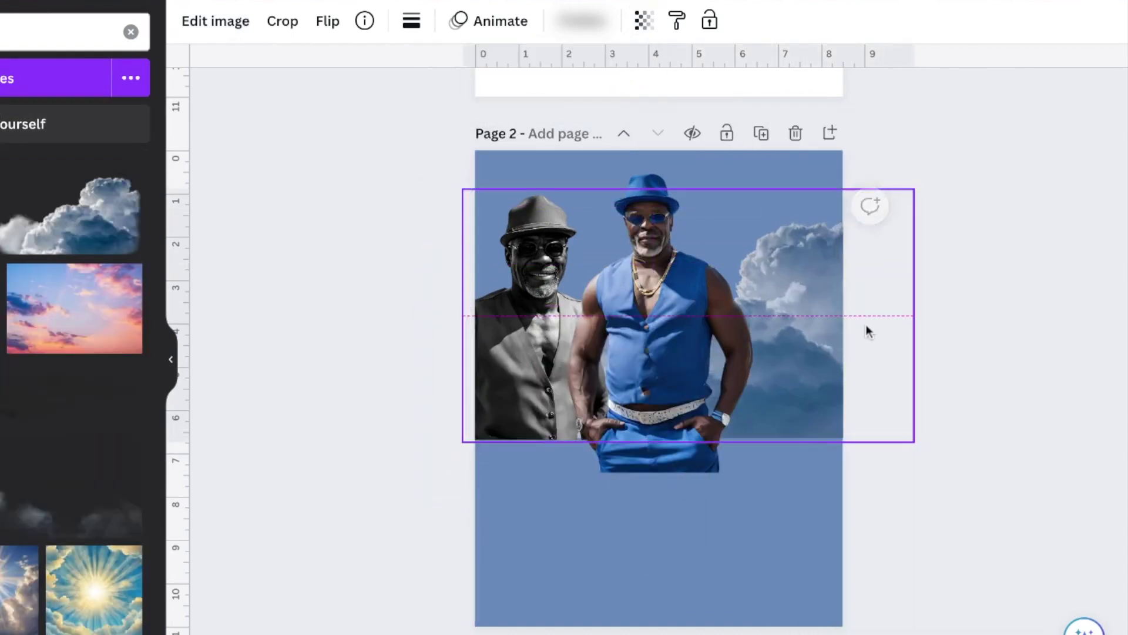
- Duplicate the clouds, flip the copy horizontally and place it behind the men on the page's left side
left_click(668, 135)
left_click(327, 20)
left_click(353, 69)
left_click_drag(492, 365, 579, 333)
right_click(684, 329)
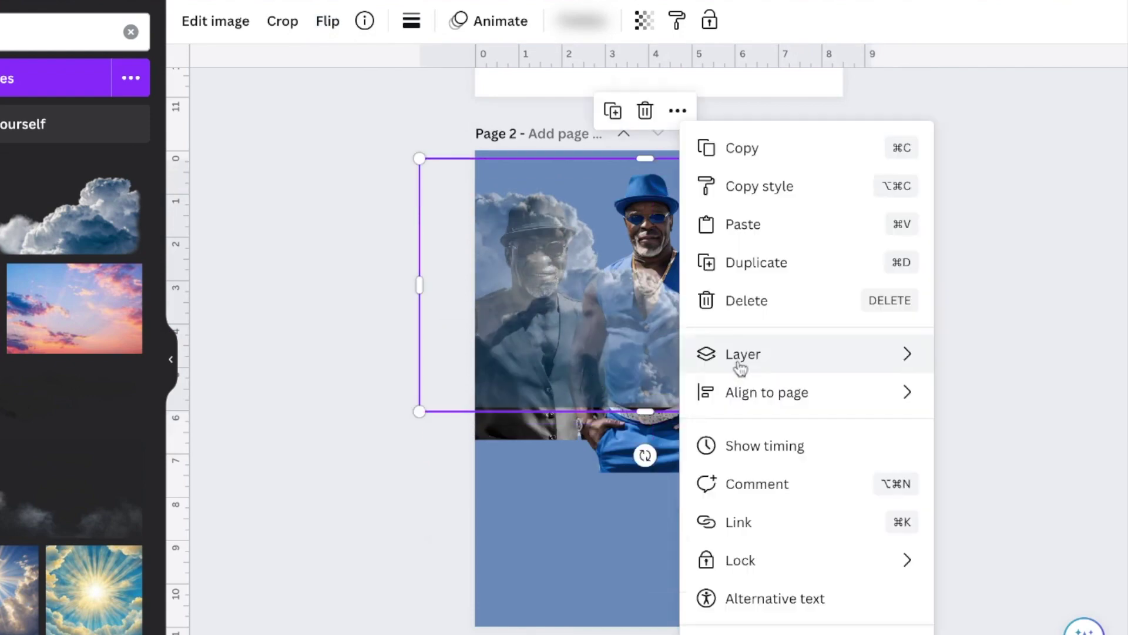
mouse_move(738, 368)
left_click(541, 483)
- Search the elements for a transparent gradient, add one and stretch it across the page over the men's waists
left_click(64, 32)
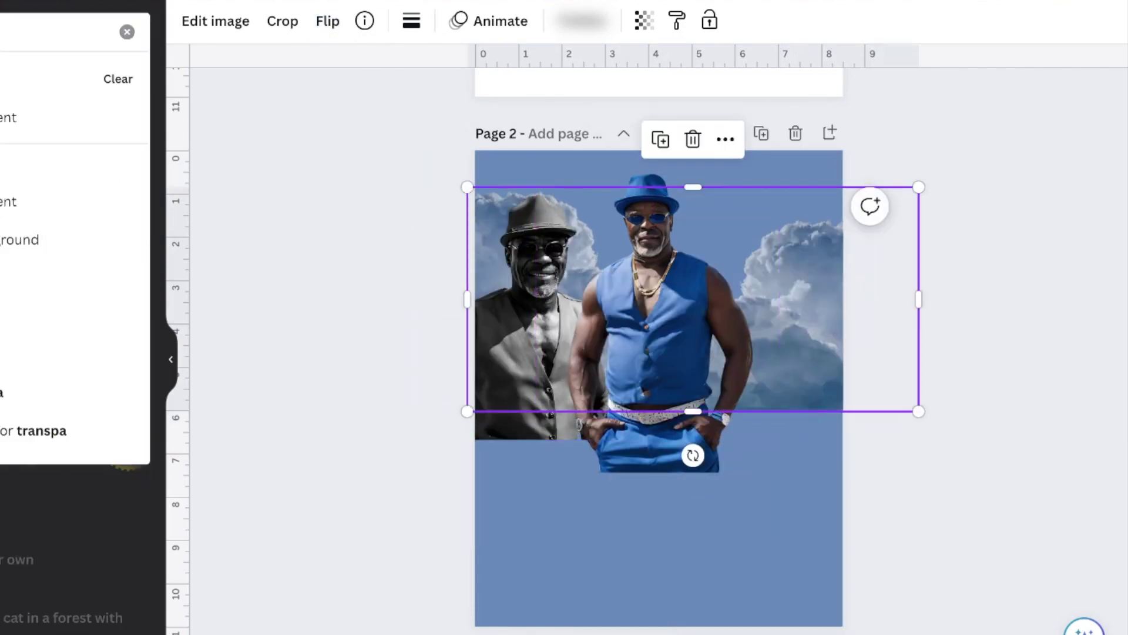
key("Return")
scroll(76, 353, "down", 3)
left_click(101, 382)
left_click_drag(642, 527, 858, 412)
left_click_drag(729, 382, 842, 357)
- Recolor both colors of the gradient to the blue of the page background
left_click(411, 21)
left_click(20, 458)
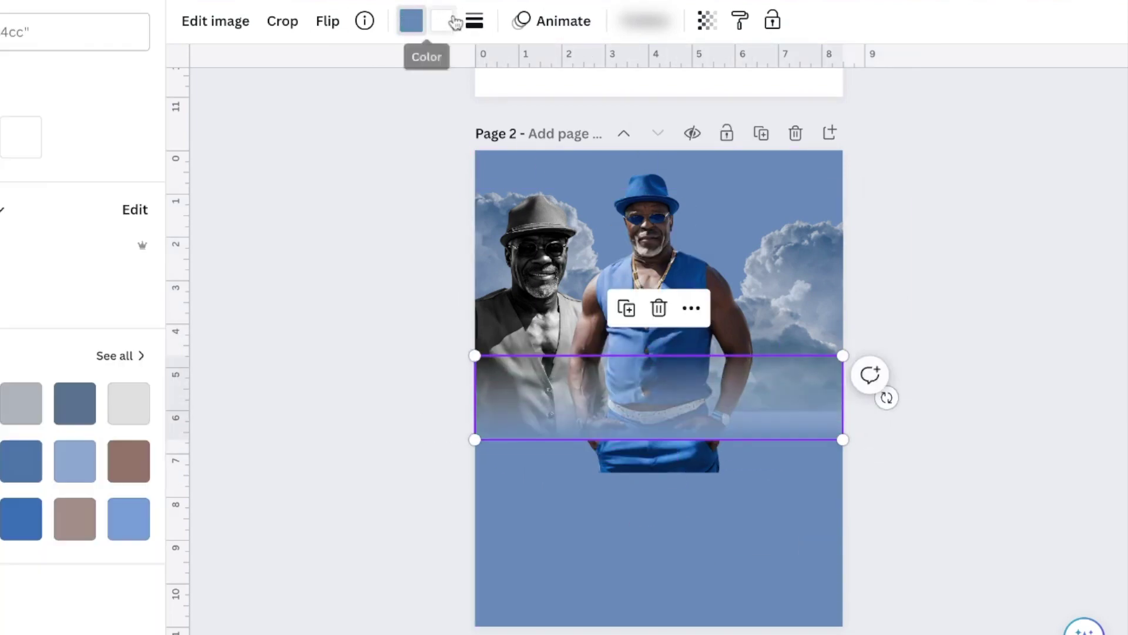
left_click(688, 438)
left_click_drag(679, 475, 680, 476)
scroll(680, 476, "up", 3)
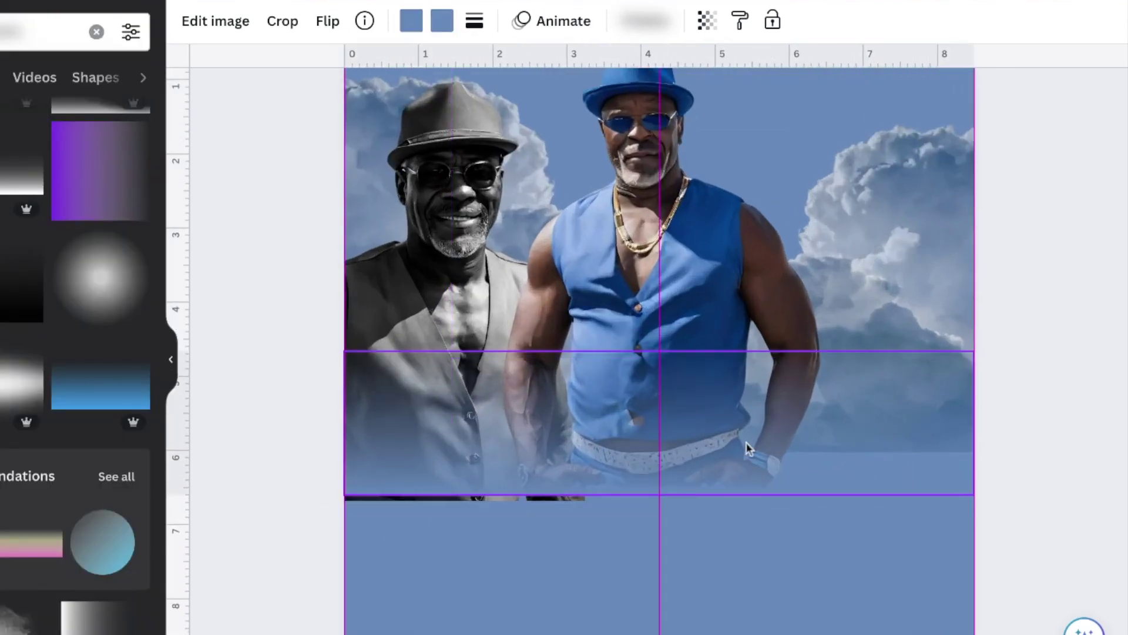
- Fit the blue gradient to the page's full width so it fades the lower edges of the photos
left_click_drag(394, 139, 718, 413)
left_click_drag(1104, 210, 1089, 171)
mouse_move(987, 493)
left_mouse_down()
mouse_move(1002, 499)
mouse_move(975, 492)
left_mouse_up()
key("Escape")
left_click(413, 72)
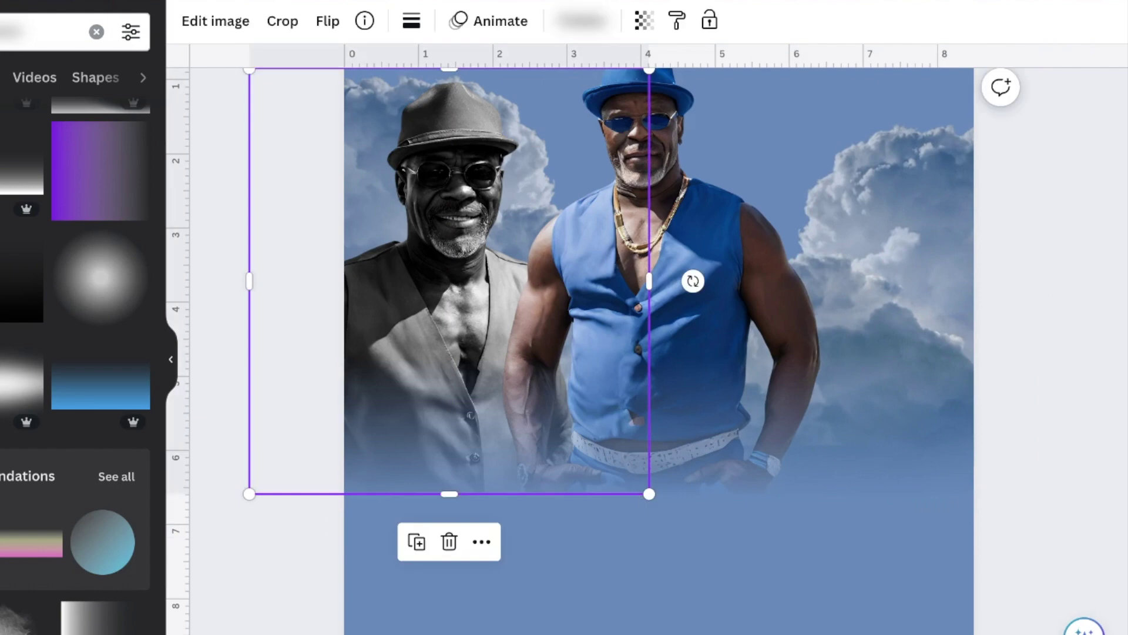
- Add soft round gradients in the background blue over the lower edges of the photos on both sides
scroll(647, 352, "down", 3)
left_click_drag(39, 296, 481, 443)
left_click_drag(450, 514, 518, 478)
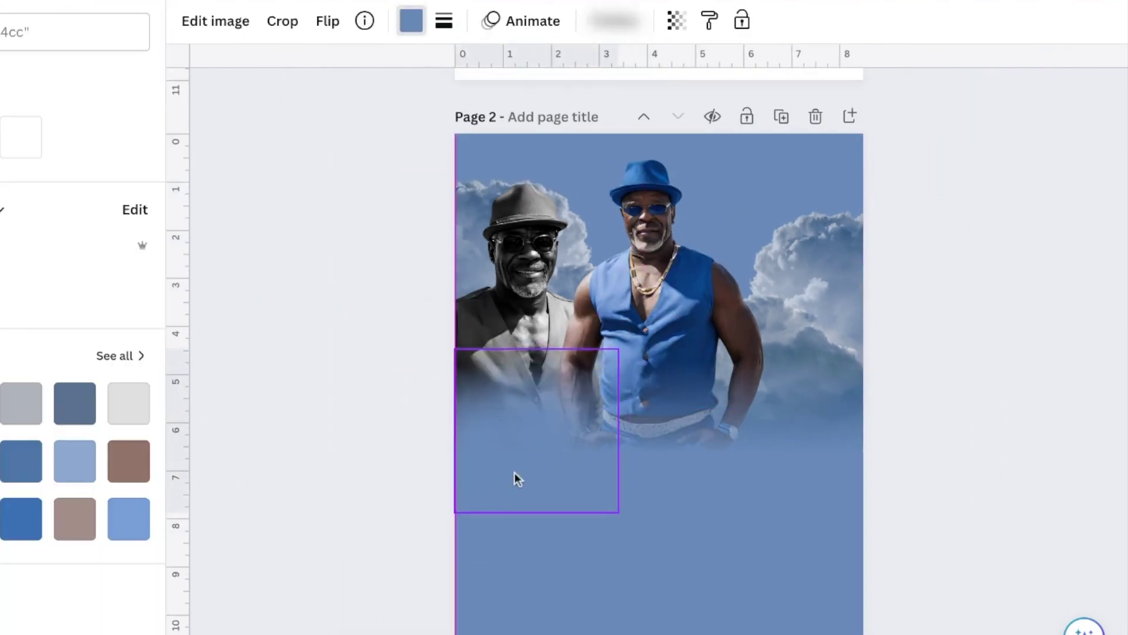
left_click_drag(594, 481, 825, 427)
- Enlarge and reposition the photo of the man in the blue vest within its crop frame
double_click(642, 383)
left_click_drag(468, 492, 363, 594)
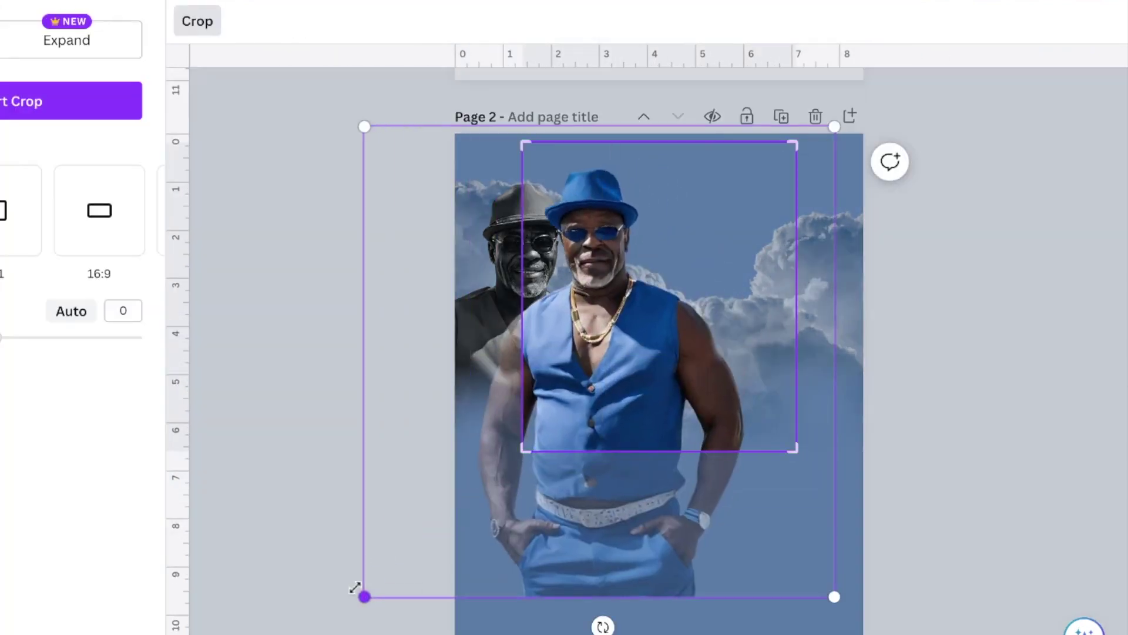
left_click_drag(389, 525, 442, 510)
left_click(442, 510)
- Place another soft round gradient over the blue-vested man's waist and color it in the background blue
left_click(658, 360)
left_click_drag(658, 359, 659, 397)
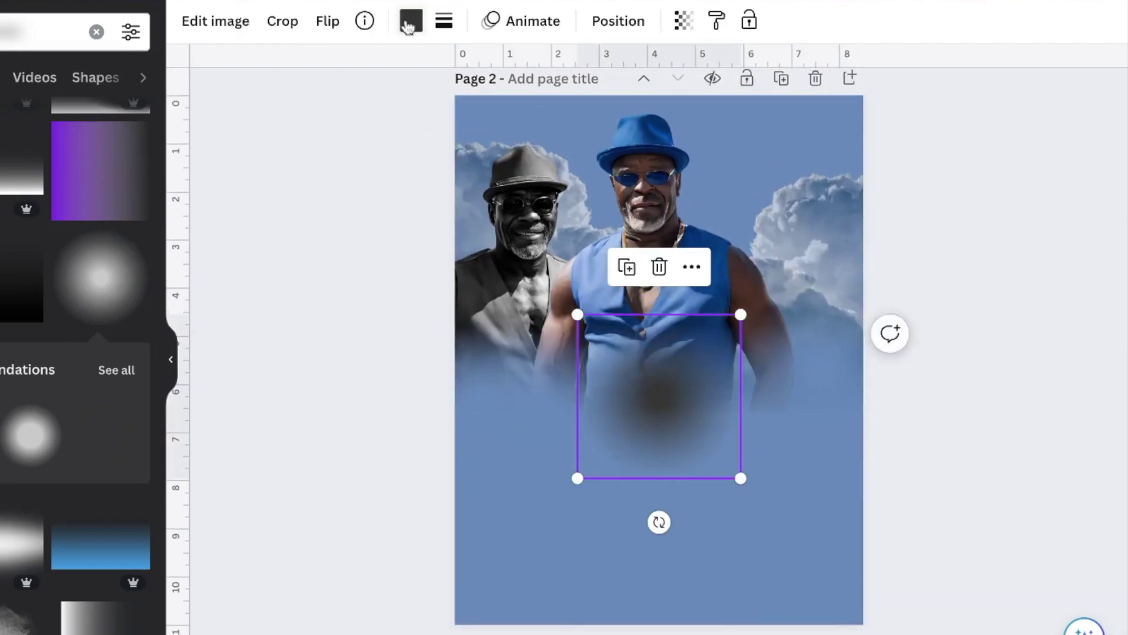
left_click(980, 241)
- Add the cloudy sky image with sun rays and size it across the upper part of the page
scroll(75, 387, "down", 5)
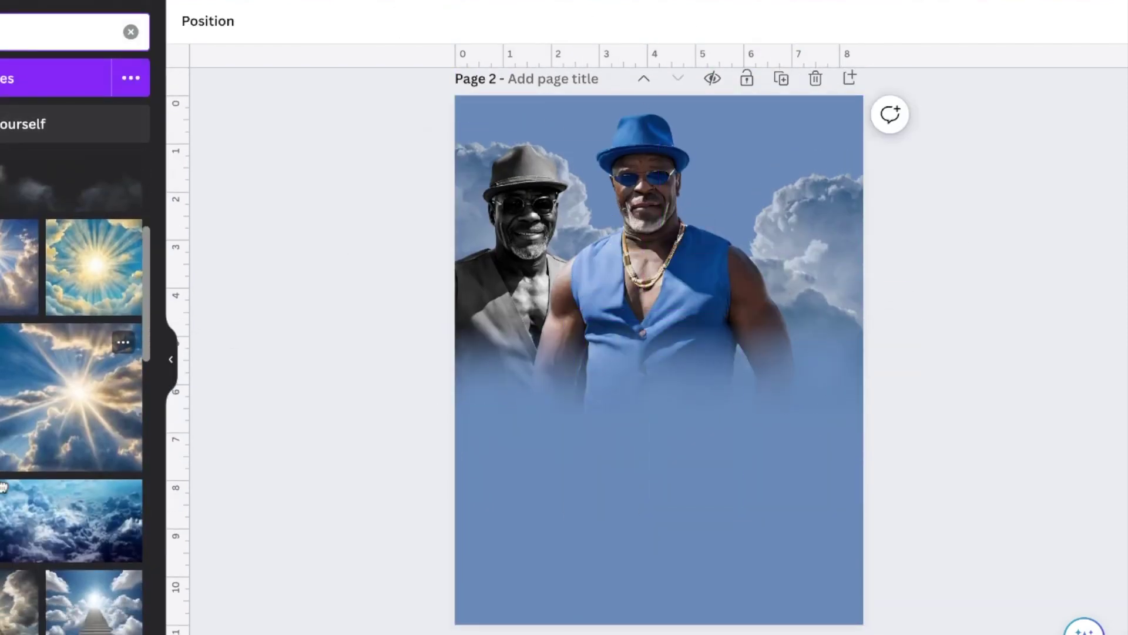
left_click(19, 250)
left_click_drag(652, 359, 734, 377)
left_click_drag(620, 511, 637, 352)
left_click_drag(751, 217, 757, 218)
- Layer the sun-ray sky behind the men and clouds and make it partly transparent
right_click(746, 123)
mouse_move(800, 353)
left_click(619, 468)
double_click(710, 118)
key("Escape")
left_click(651, 21)
left_click_drag(649, 97, 599, 97)
left_click_drag(659, 343, 700, 416)
left_click(932, 309)
- Recolor the page background and the soft round gradients to the stronger bright blue from the photo colors
left_click(811, 517)
left_click(189, 21)
left_click(21, 403)
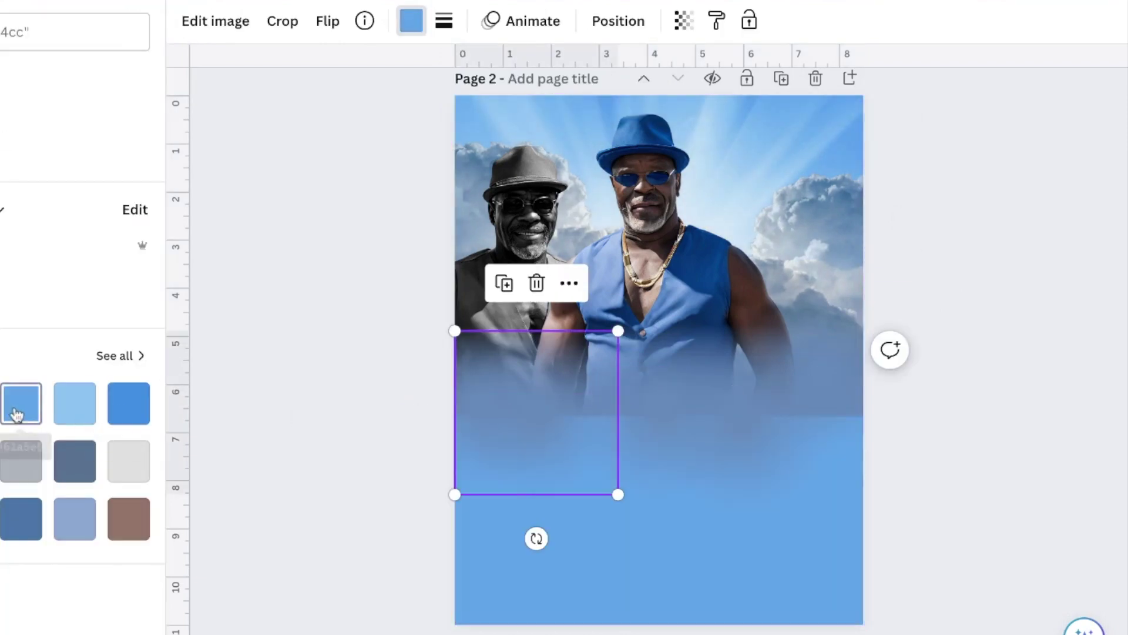
left_click(118, 414)
left_click(531, 371)
left_click(647, 419)
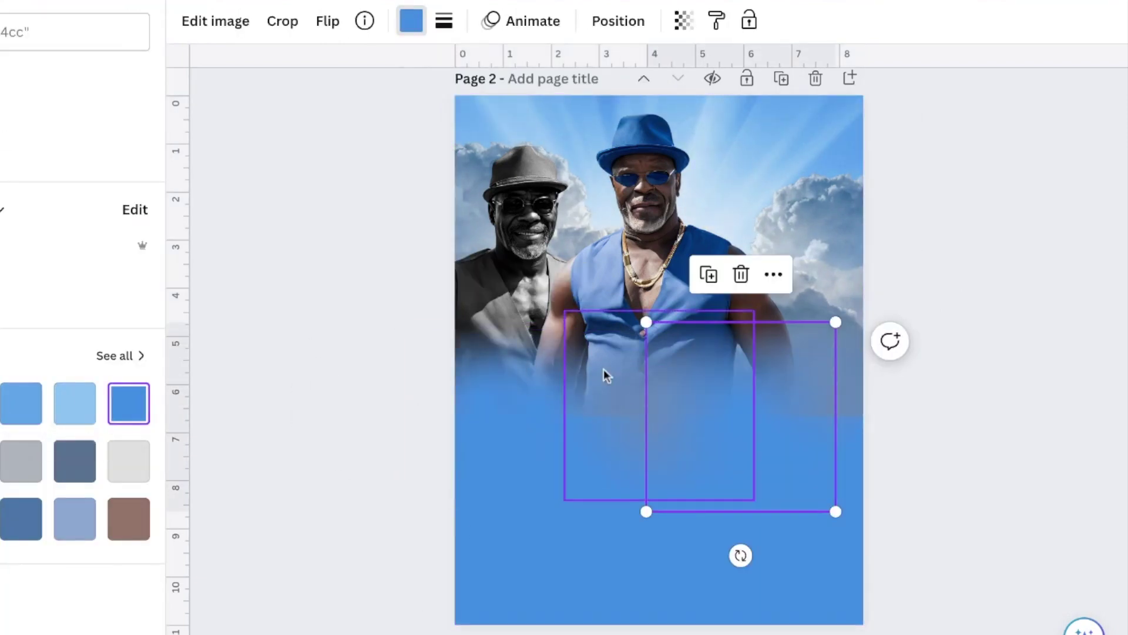
left_click(816, 317)
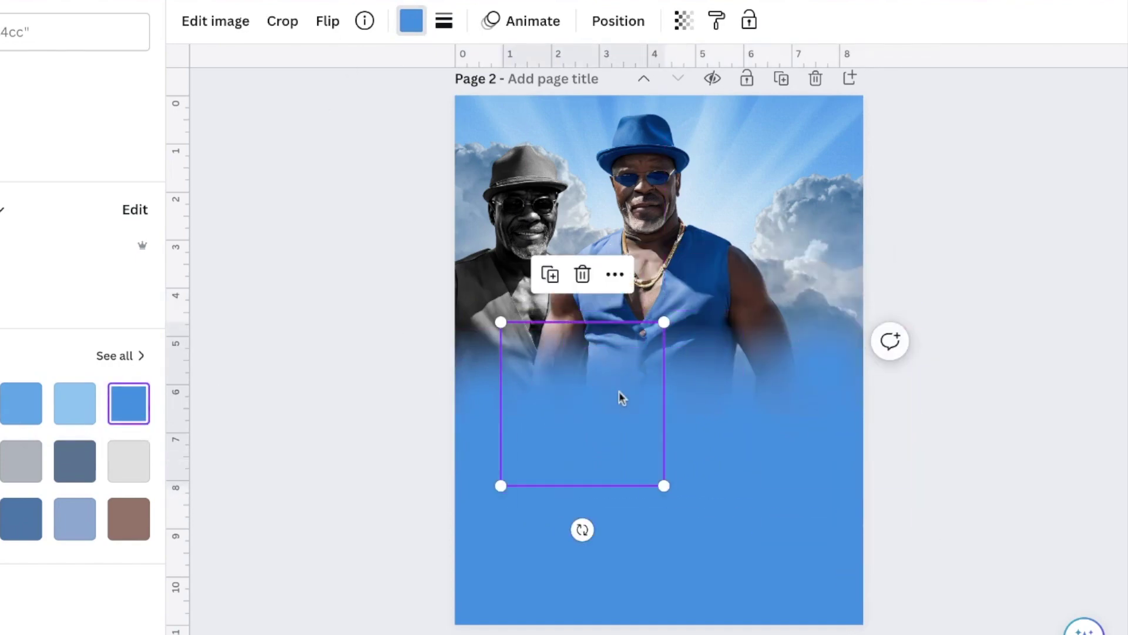
- Add the text "IN LOVING MEMORY OF" below the men in white Cinzel with the Lift effect at intensity 100
left_click(6, 332)
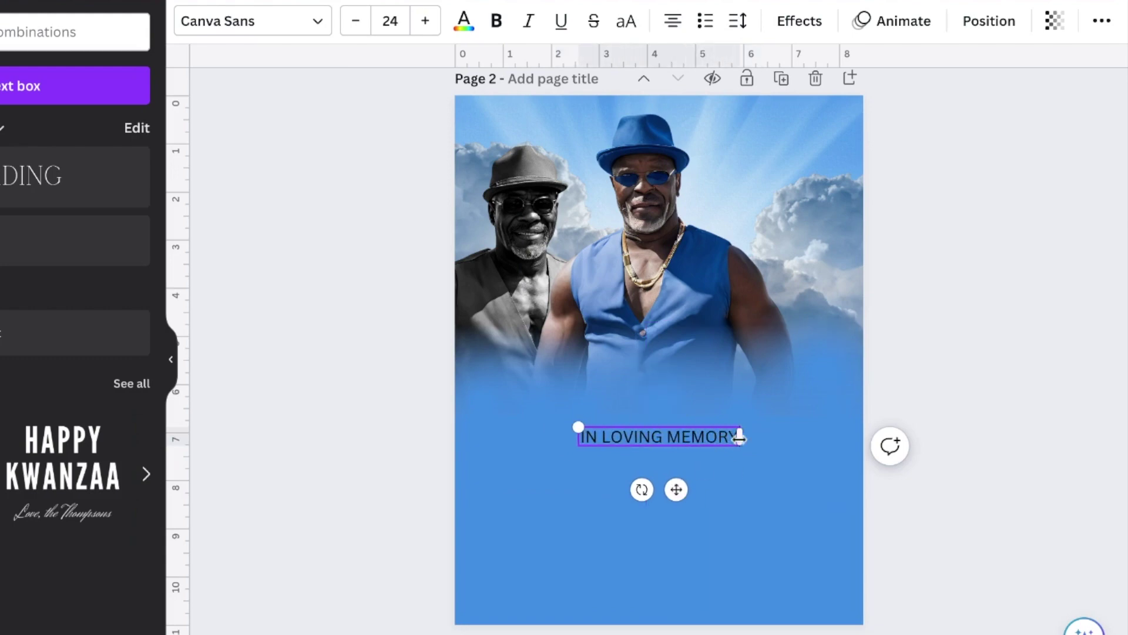
left_click(253, 21)
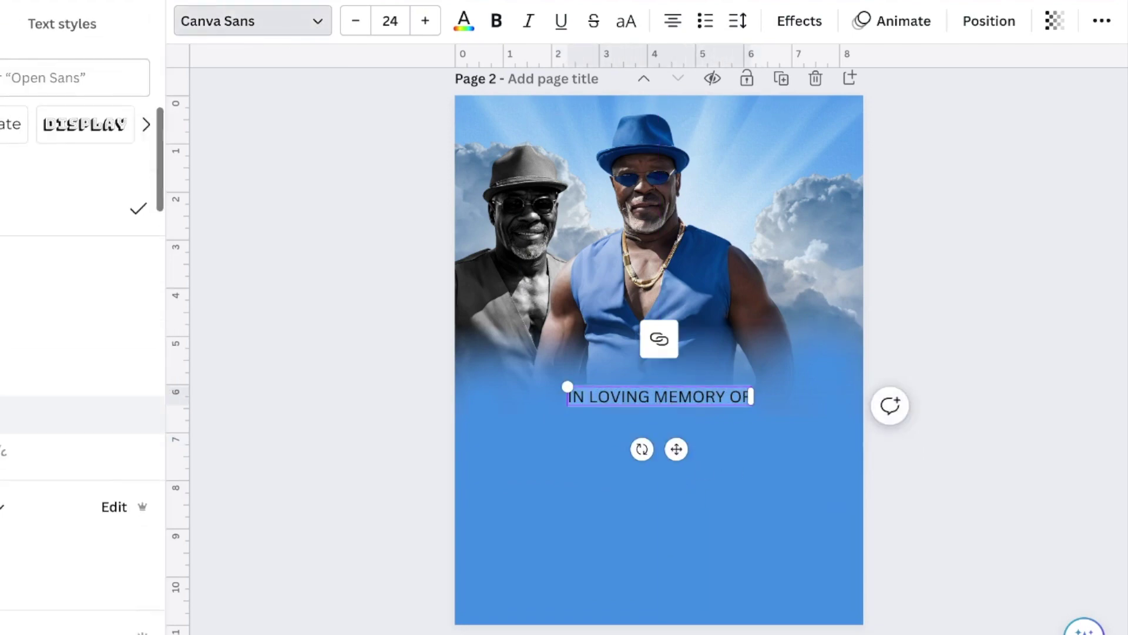
left_click(47, 83)
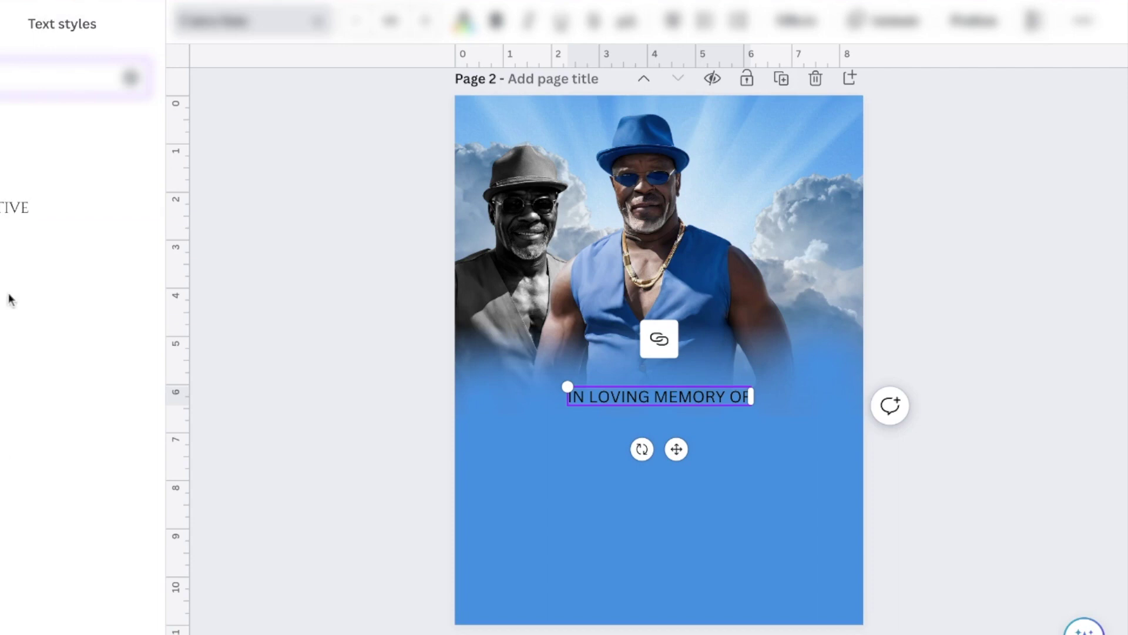
left_click(343, 328)
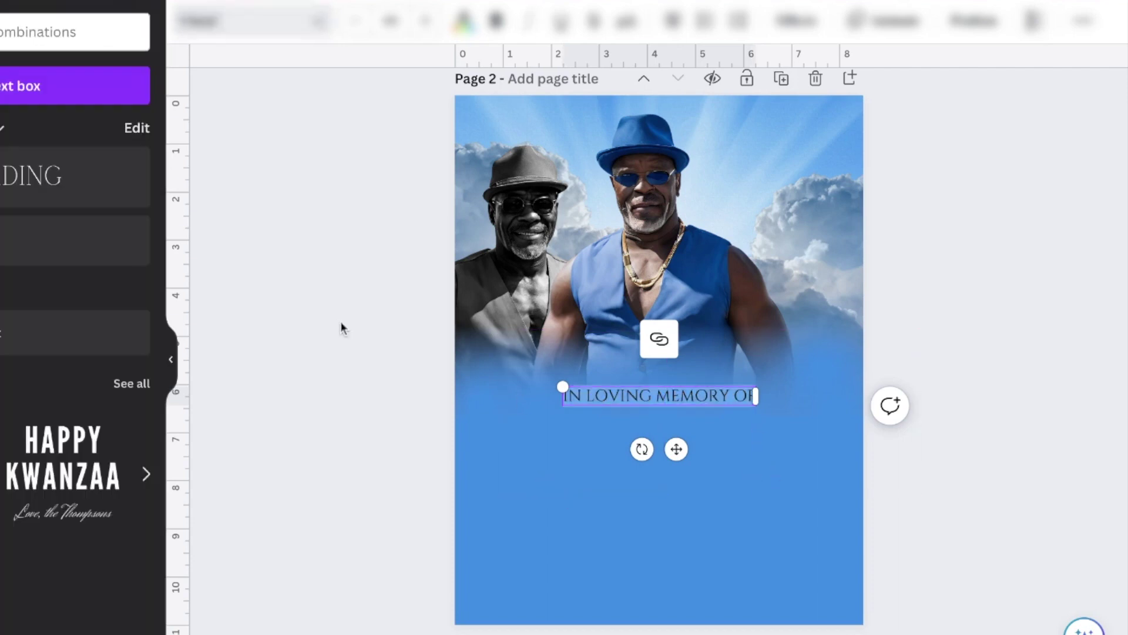
left_click(463, 21)
left_click(799, 21)
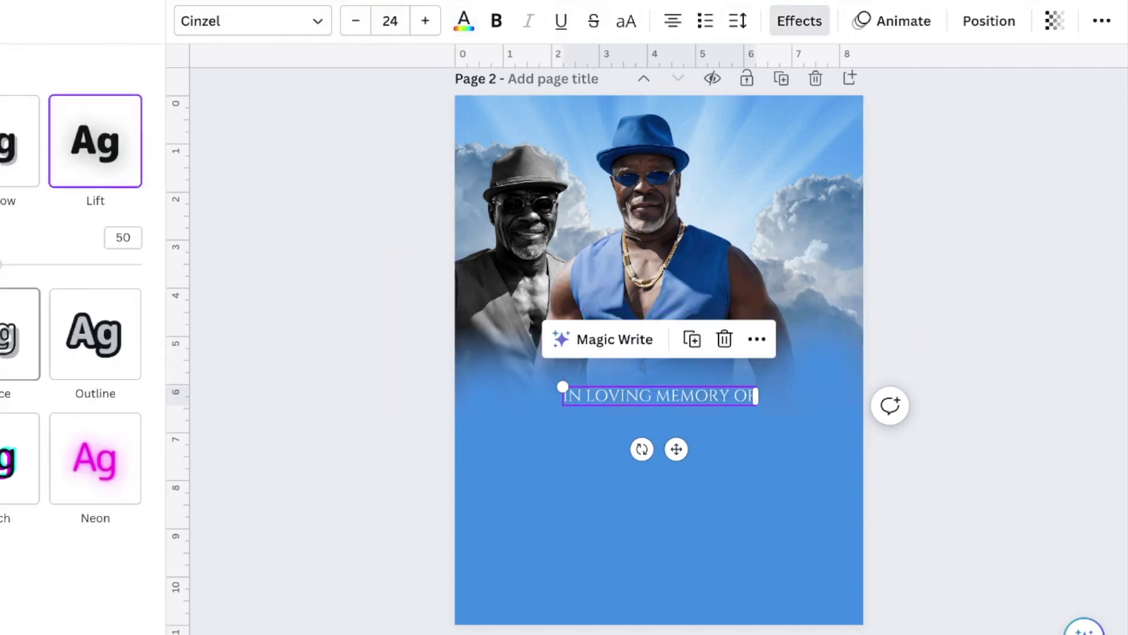
- Widen the memorial line's letter spacing to about 572 at size 17.3 and center it beneath the men
left_click(738, 21)
left_click_drag(840, 95, 889, 96)
left_click_drag(758, 395, 849, 408)
left_click(738, 22)
left_click_drag(889, 96, 924, 118)
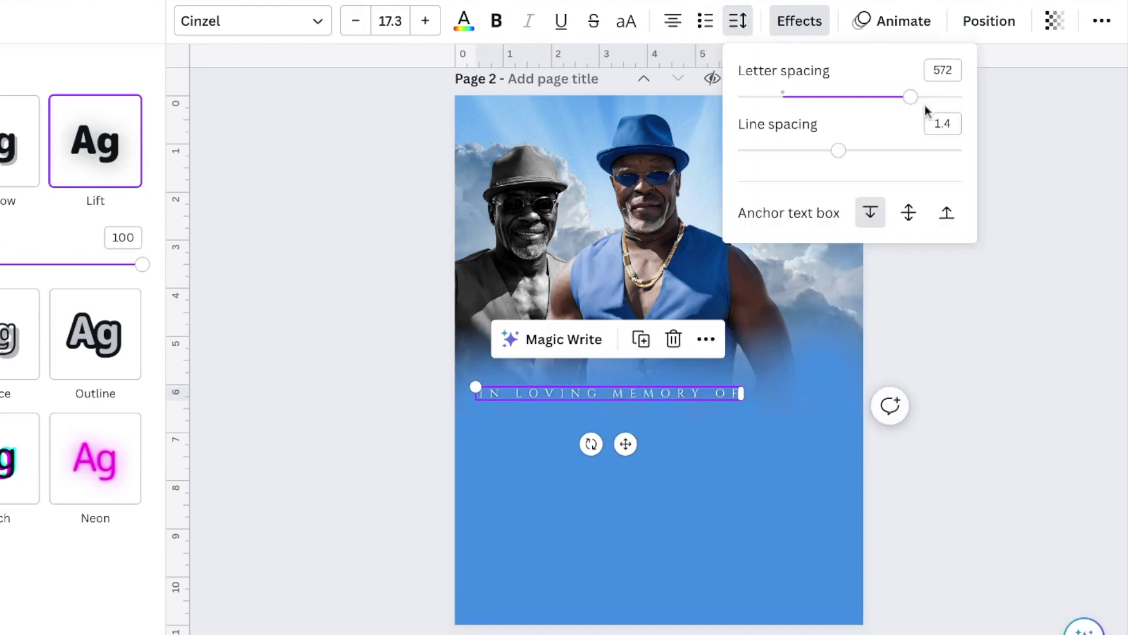
left_click_drag(629, 442, 676, 436)
- Place a copy of the black-and-white photo in the page's upper right area and flip it horizontally
left_click(523, 252)
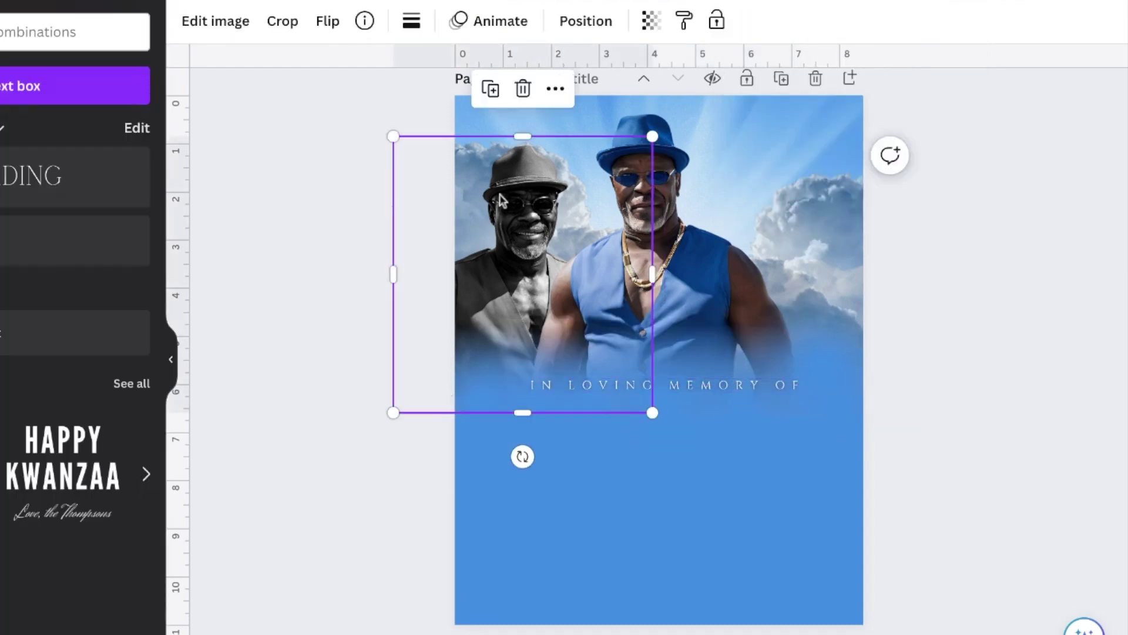
left_click_drag(523, 252, 801, 184)
left_click(327, 21)
left_click(376, 70)
- Move the flipped photo copy behind the clouds in the layer order and set its transparency to 32
right_click(817, 131)
left_click(646, 508)
left_click_drag(51, 157, 18, 555)
left_click(650, 20)
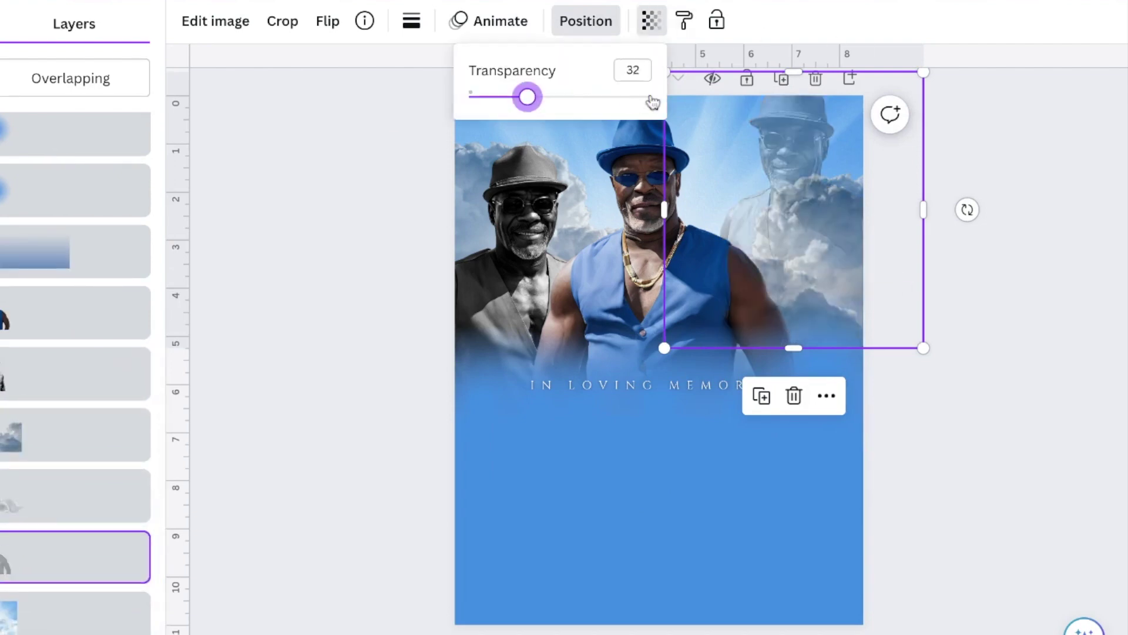
- Enlarge the faded photo copy and crop its lower edge to a frame about 8.4 wide by 6.4 high
left_click_drag(925, 349, 989, 503)
left_click_drag(786, 503, 786, 379)
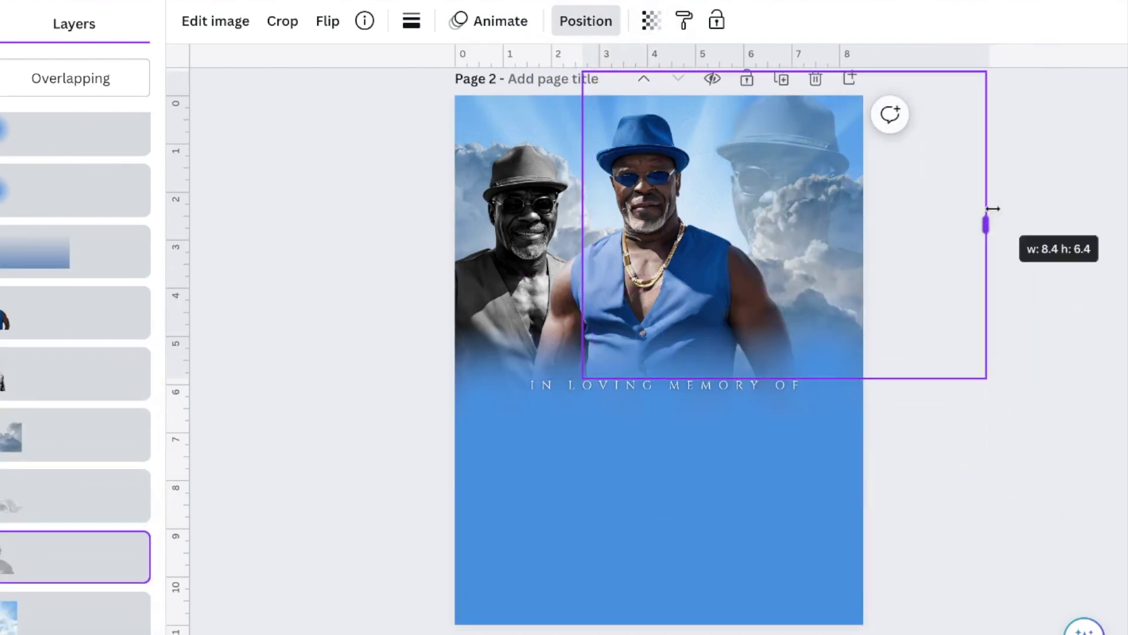
left_click(662, 398)
- Add the first name's initial below the memorial line in Sloop Script Pro at size 138
left_click(646, 385)
key("t")
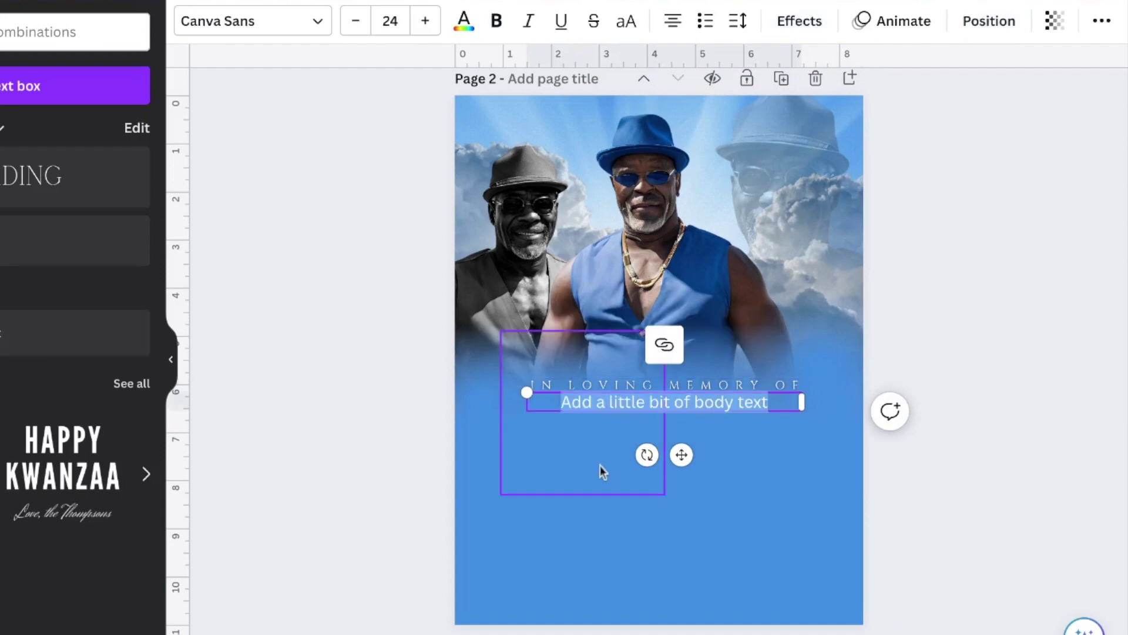
left_click(253, 20)
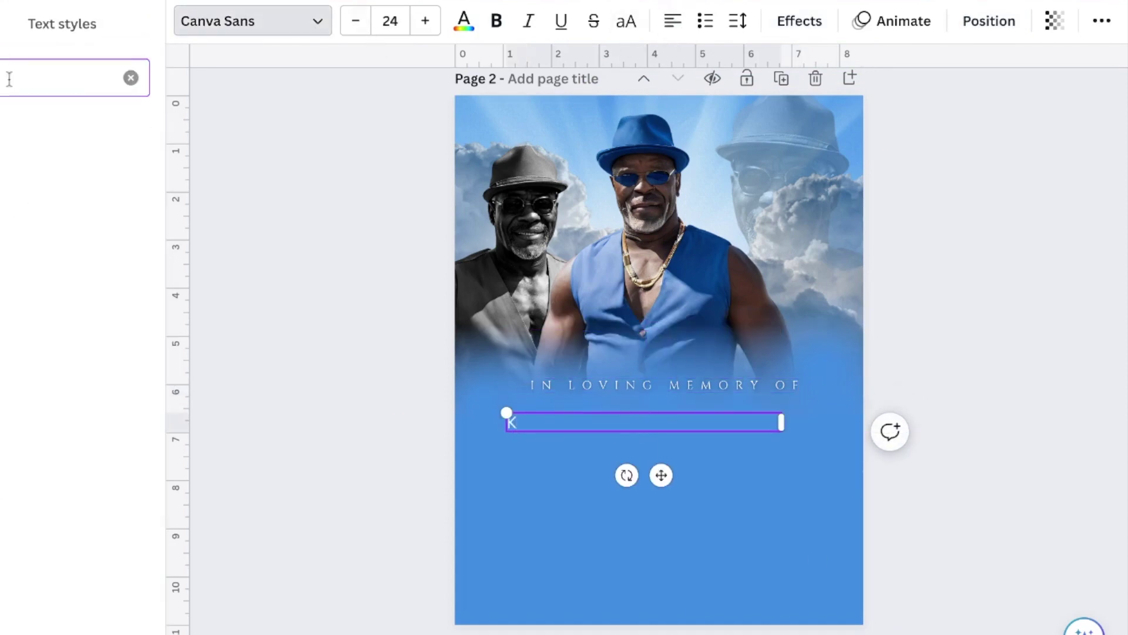
left_click_drag(541, 436, 680, 469)
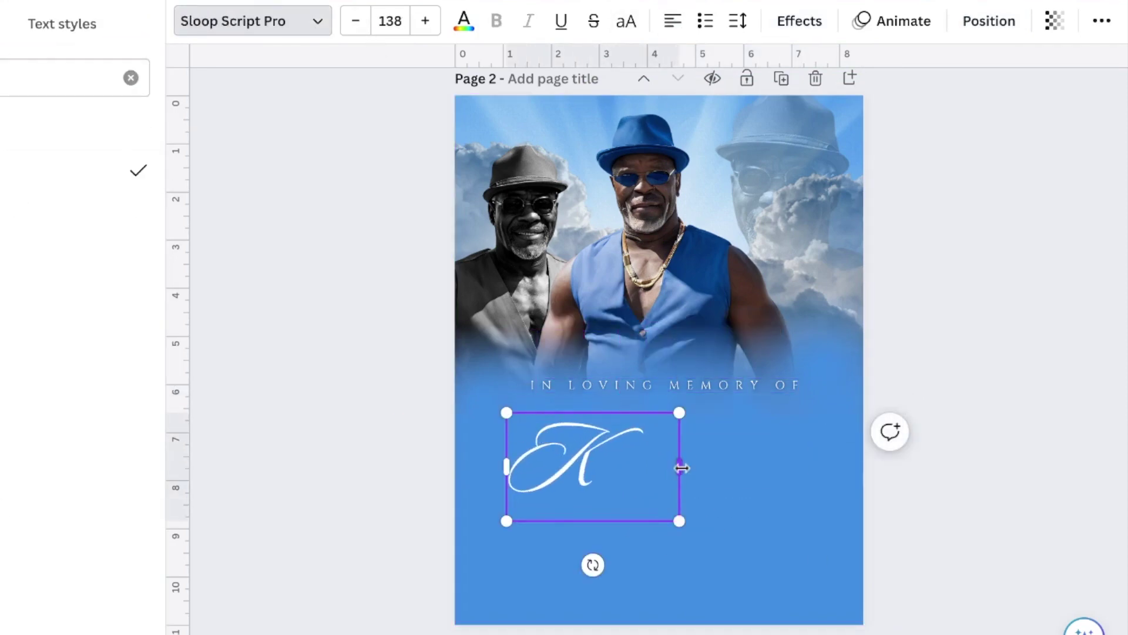
- Add the remaining letters of the first name beside the initial in Cinzel at size 52.2
type("tENNETH")
left_click_drag(611, 555, 764, 489)
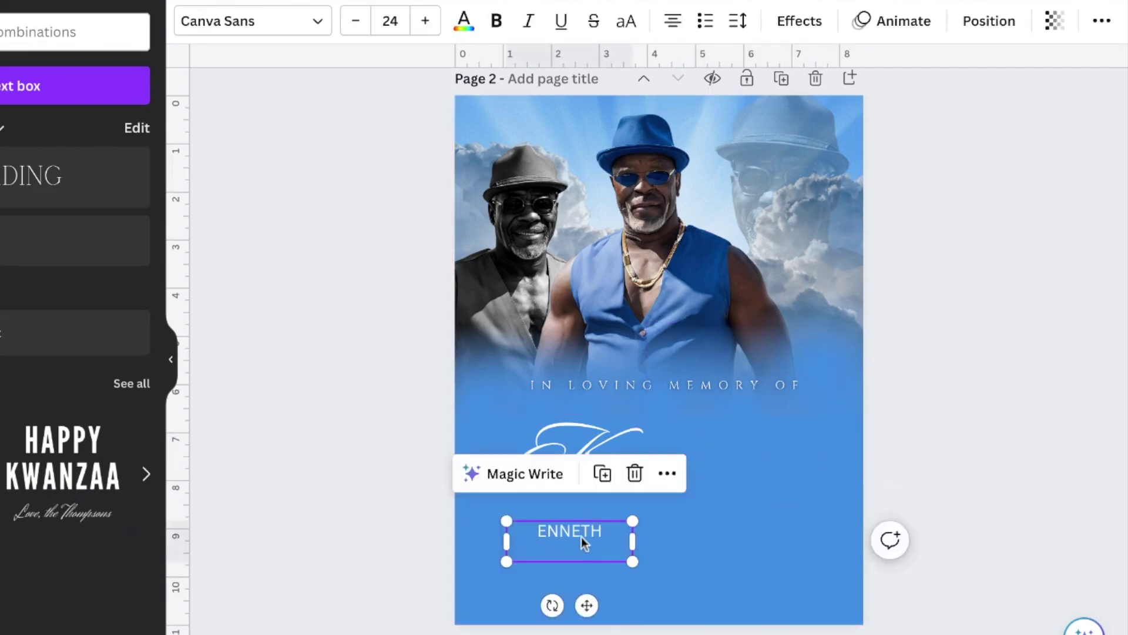
left_click_drag(584, 539, 754, 444)
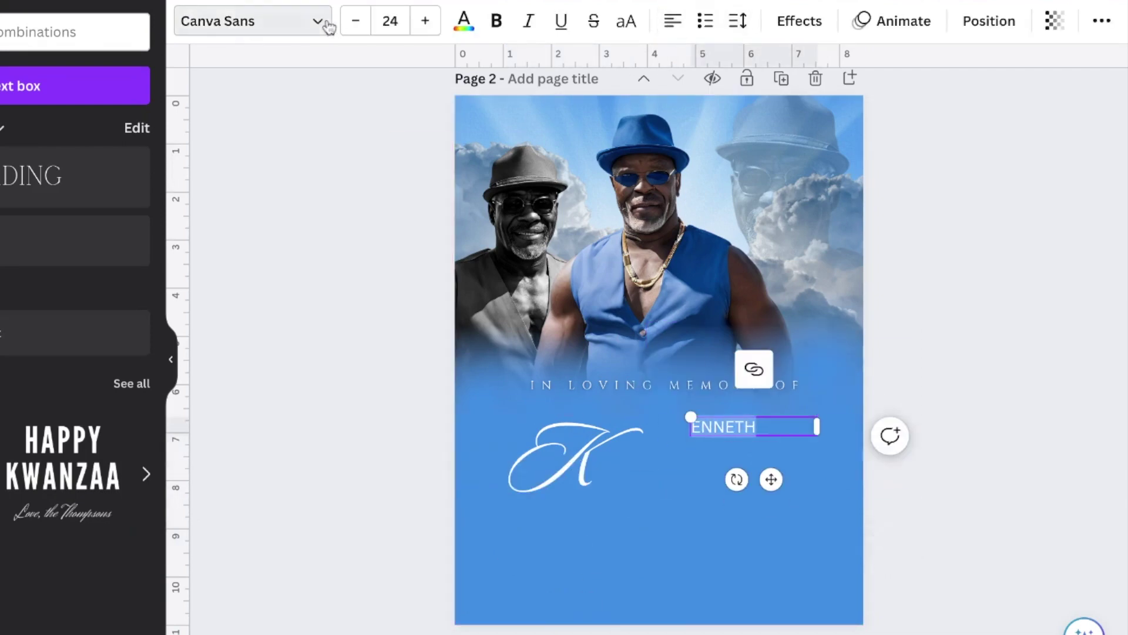
left_click(328, 25)
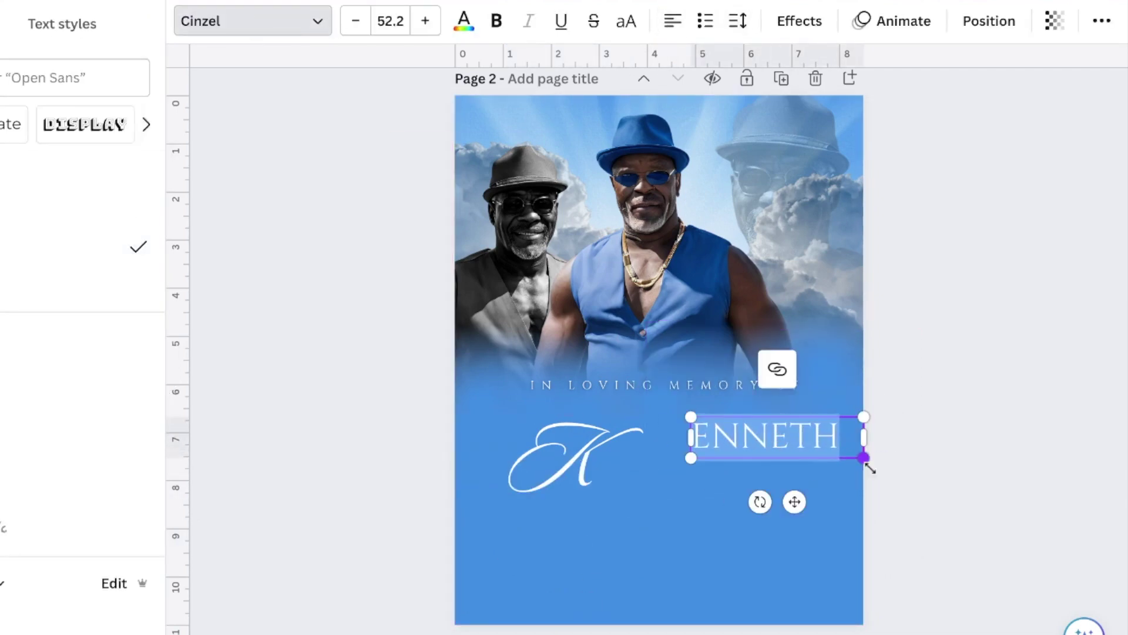
- Apply the Lift effect to the script initial and set the remaining name letters beside it at size 62
left_click(567, 461)
left_click(799, 21)
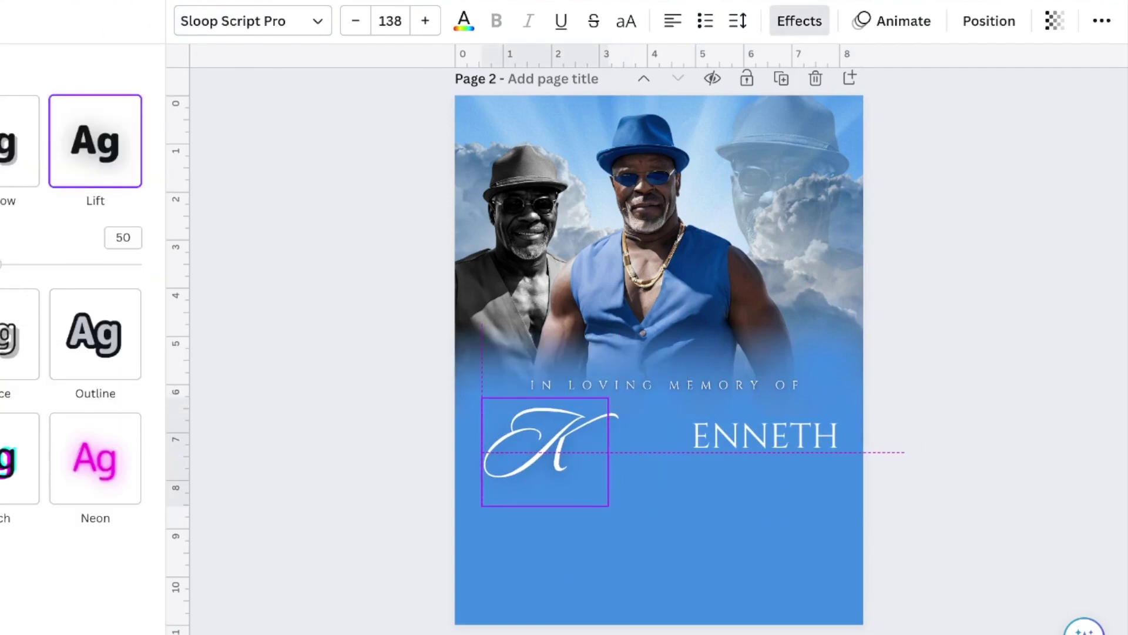
left_click(760, 448)
left_click_drag(794, 458, 751, 468)
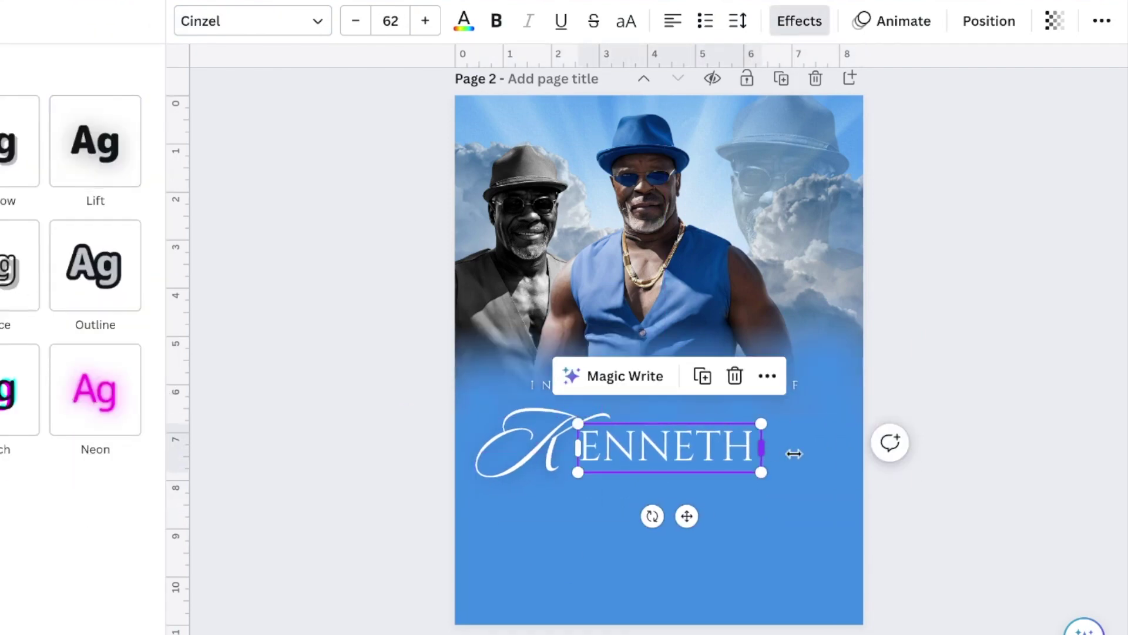
- Move the remaining first-name letters and script initial together under the memorial line, and tighten the letters' spacing to about -72
left_click_drag(679, 440, 723, 433)
left_click_drag(494, 449, 542, 438)
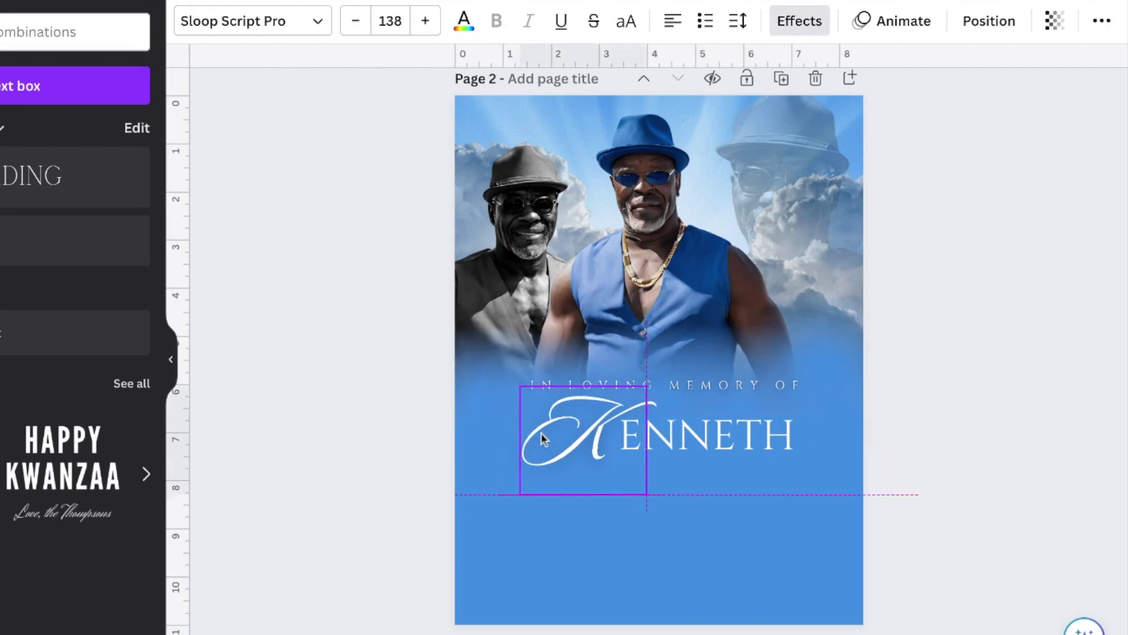
left_click(688, 439)
left_click(737, 21)
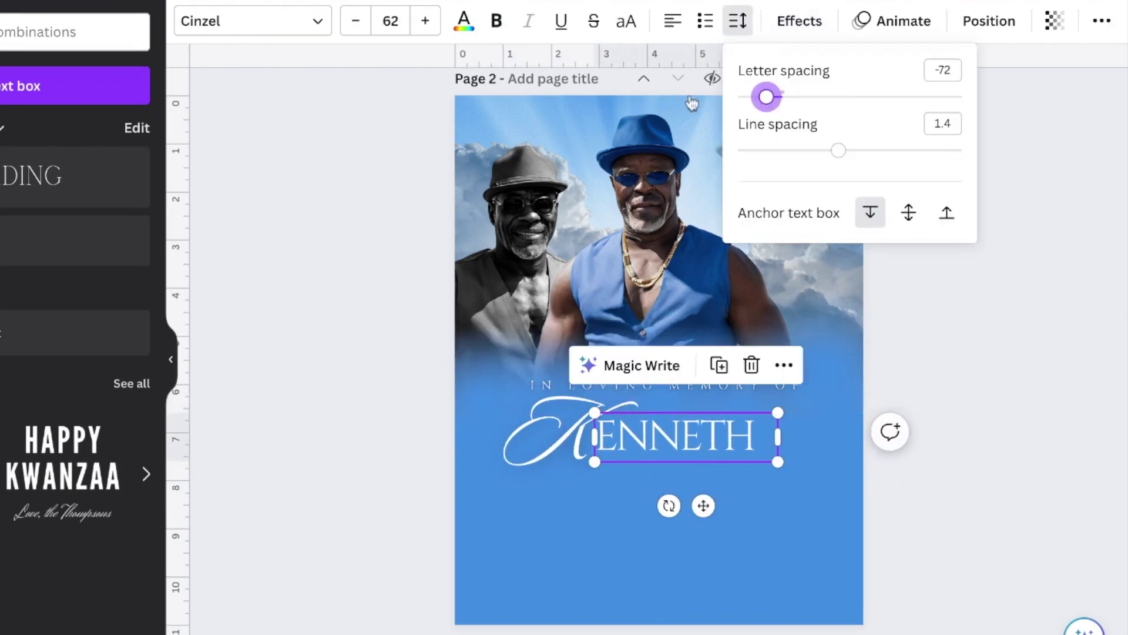
- Enlarge the remaining first-name letters by three size increments and adjust their text effect beside the script initial
left_click(425, 20)
left_click(425, 21)
left_click(425, 21)
left_click(799, 20)
key("Escape")
left_click(730, 433)
left_click(547, 435)
- Add the middle and last names below the first name in Cinzel at size 24 with wide letter spacing
key("t")
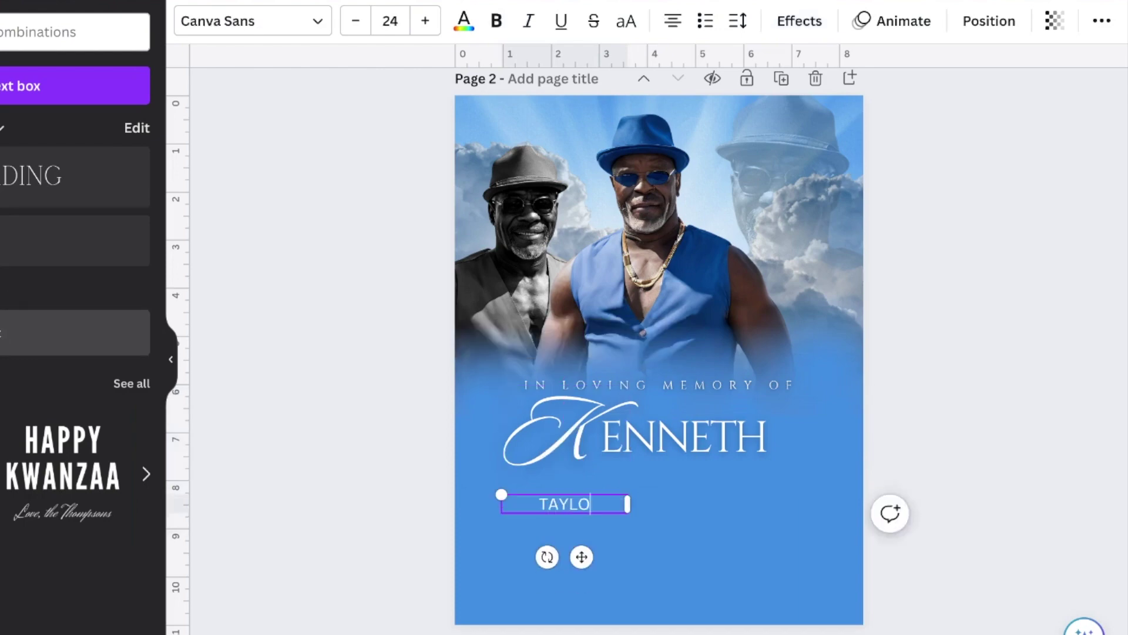
left_click(270, 21)
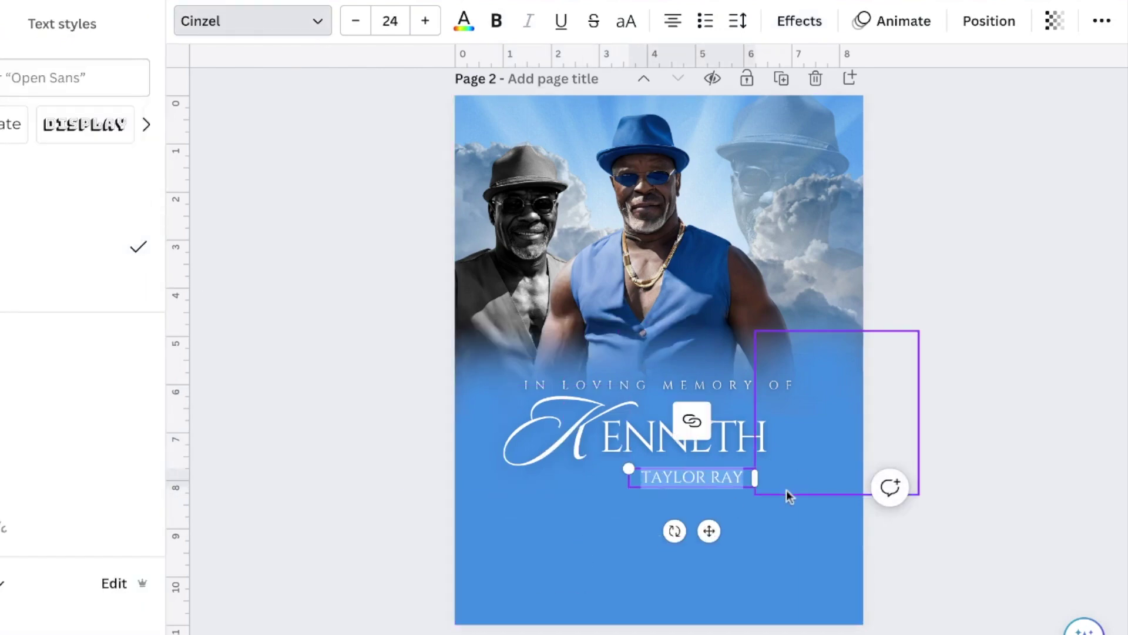
left_click(739, 19)
left_click_drag(763, 494, 837, 479)
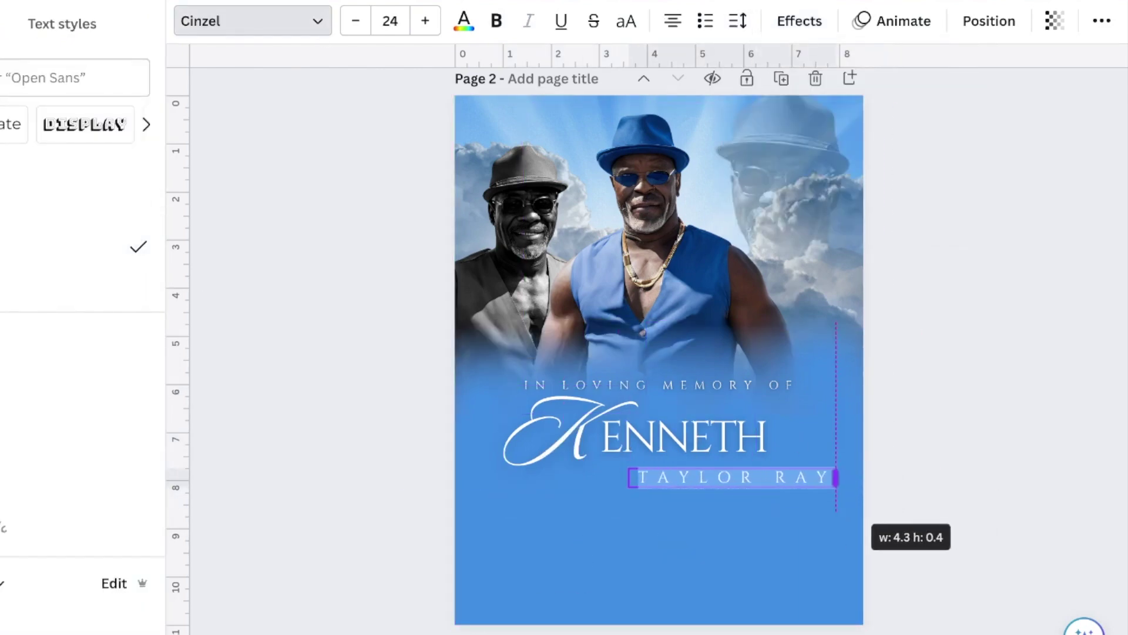
left_click_drag(798, 534, 748, 534)
left_click(929, 419)
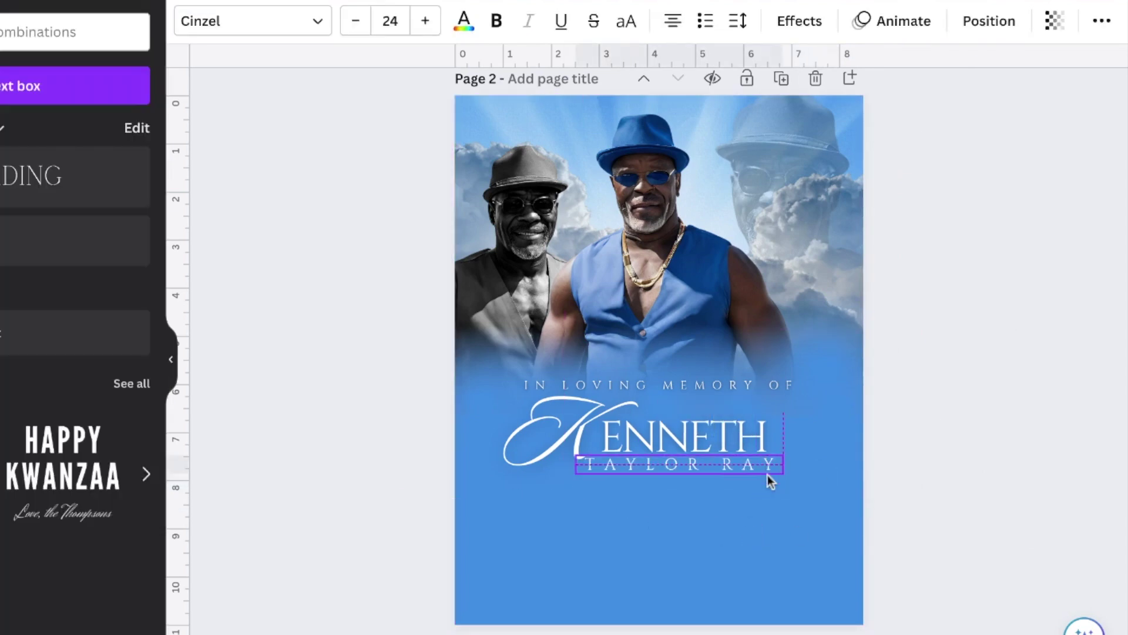
- Search the elements for rose images and filter the results
left_click(264, 456)
left_click(130, 31)
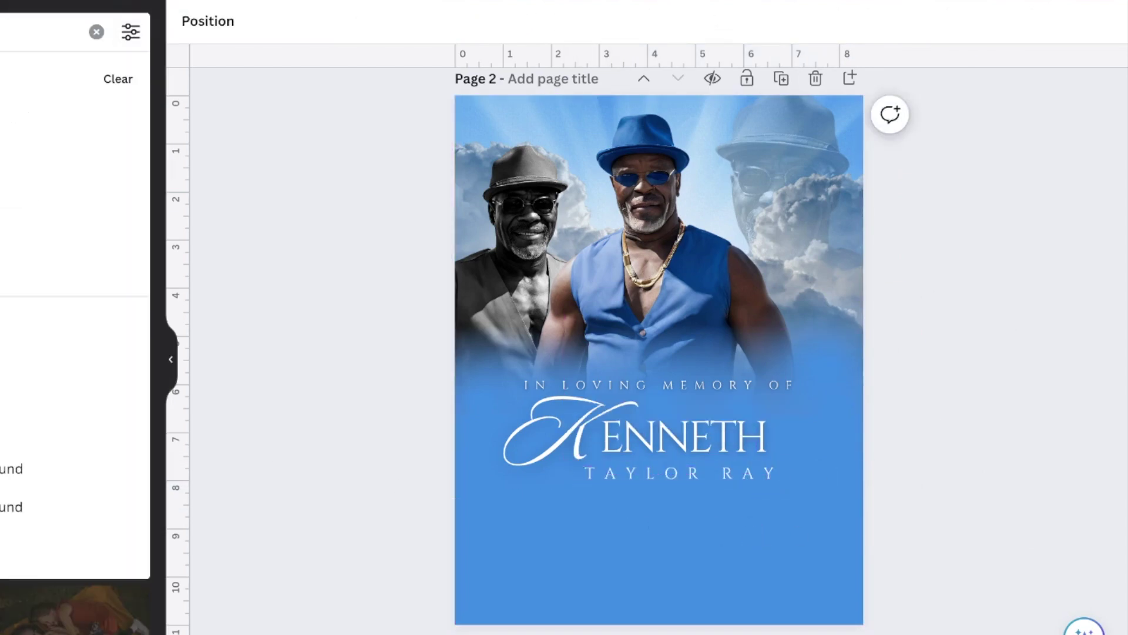
left_click(131, 31)
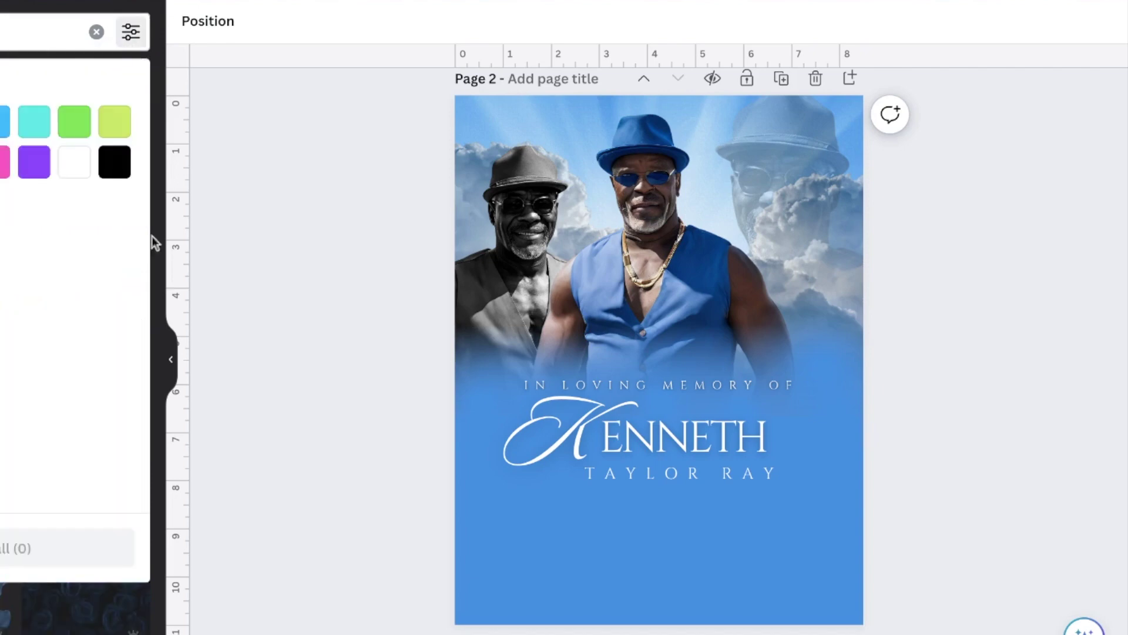
scroll(77, 364, "down", 2)
scroll(76, 364, "up", 2)
- Try a deep blue rose photo on the page with strongly reduced opacity
left_click(77, 361)
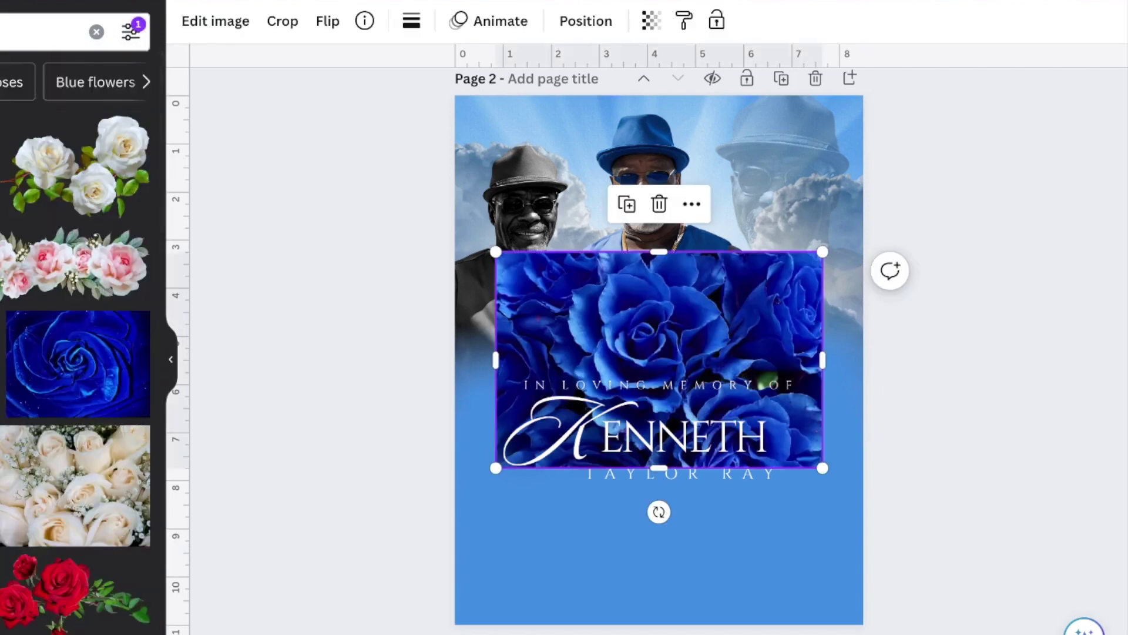
left_click_drag(657, 358, 621, 340)
left_click(651, 20)
left_click_drag(643, 96, 486, 95)
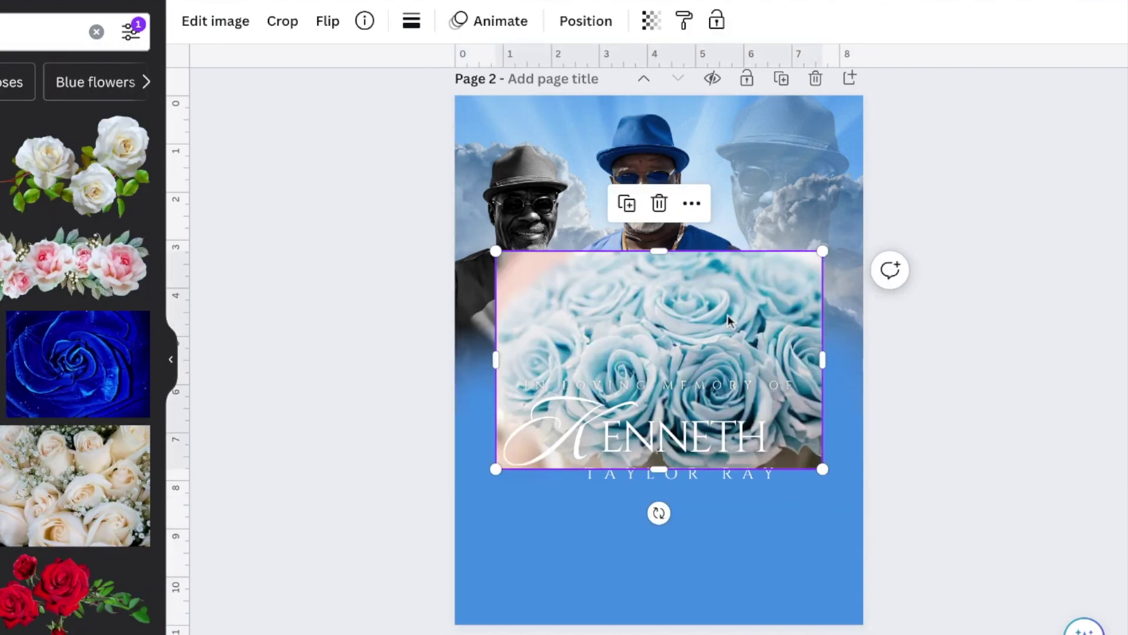
- Place the pale blue rose photo over the page's lower part at transparency 12 and enlarge it to the full page width
left_click_drag(727, 315, 680, 522)
left_click(651, 20)
left_click_drag(642, 96, 491, 96)
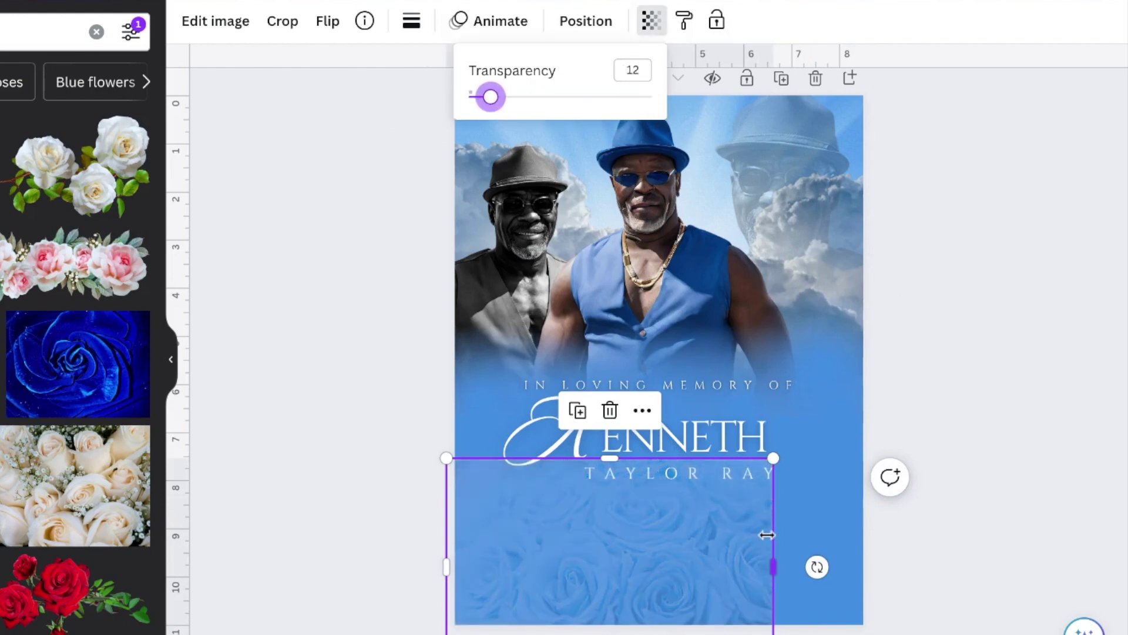
left_click_drag(773, 534, 864, 567)
- Move the rose photo's layer below the blue fades, directly above the centre photo of the man
right_click(835, 477)
left_click(734, 464)
left_click_drag(86, 188, 28, 395)
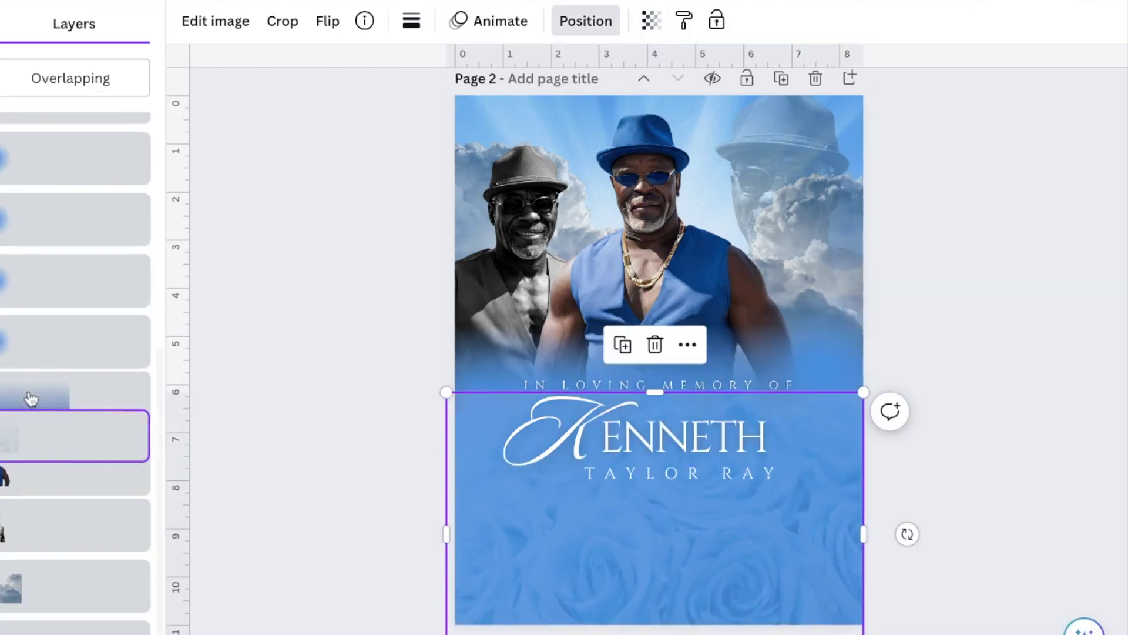
left_click(903, 490)
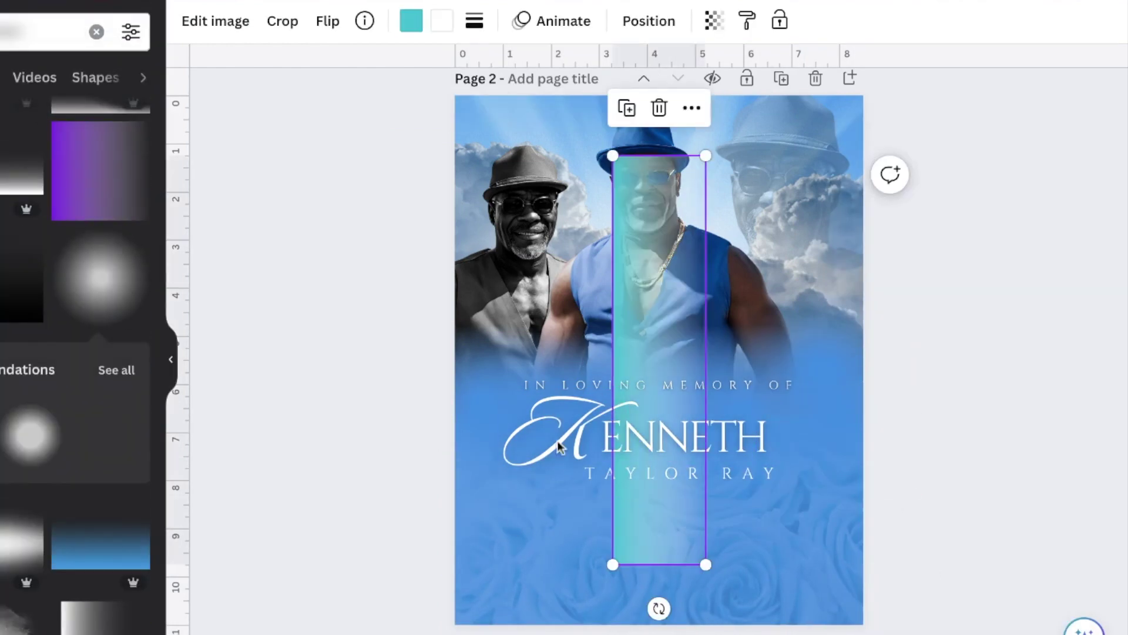
- Rotate the gradient strip, fit it across the page's bottom edge and recolour it in the background blue
left_click_drag(657, 607, 899, 338)
left_click_drag(680, 268, 564, 604)
left_click_drag(679, 573, 870, 529)
left_click(412, 20)
left_click(128, 403)
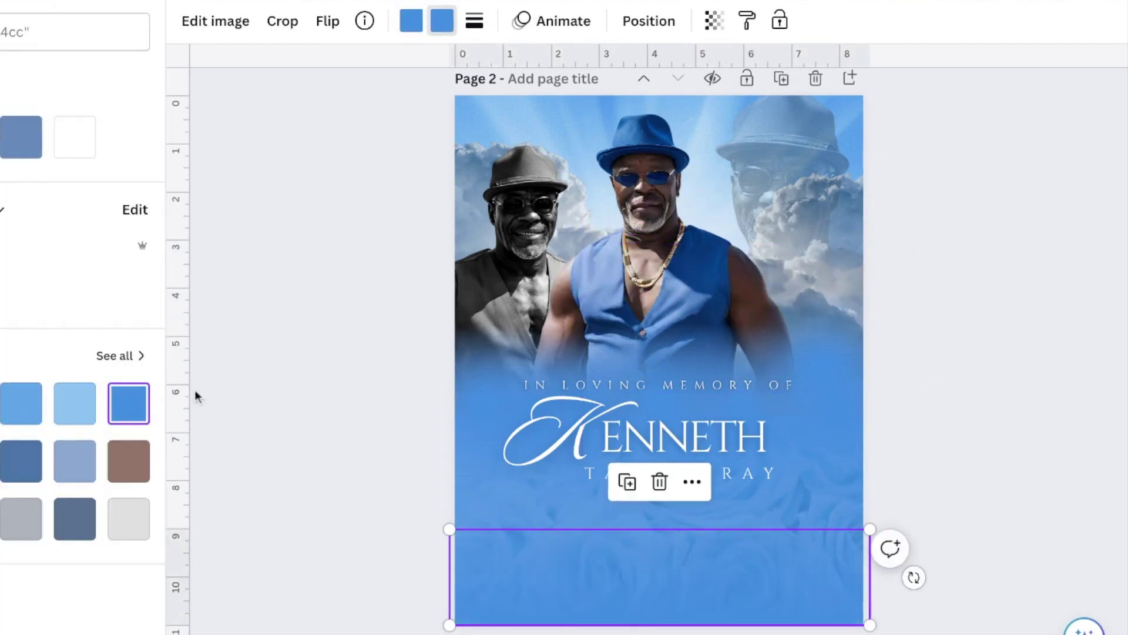
- Place a copy of the blue gradient along the page's top edge, flip it vertically and layer it behind the centre photo
left_click_drag(669, 609, 631, 197)
left_click(327, 20)
left_click(372, 76)
right_click(815, 135)
mouse_move(869, 365)
left_click(676, 519)
left_click_drag(36, 557, 35, 405)
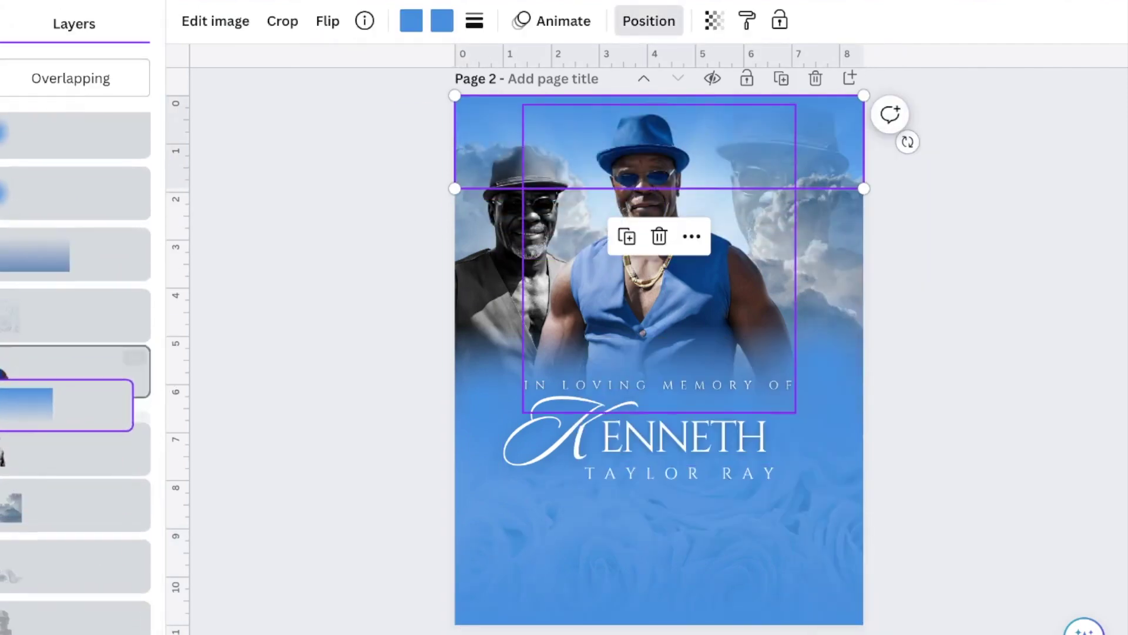
left_click(370, 272)
- Add the uploaded dark cloud cutout and fit it over the right side of the centre man's torso
scroll(109, 320, "down", 5)
scroll(110, 321, "down", 5)
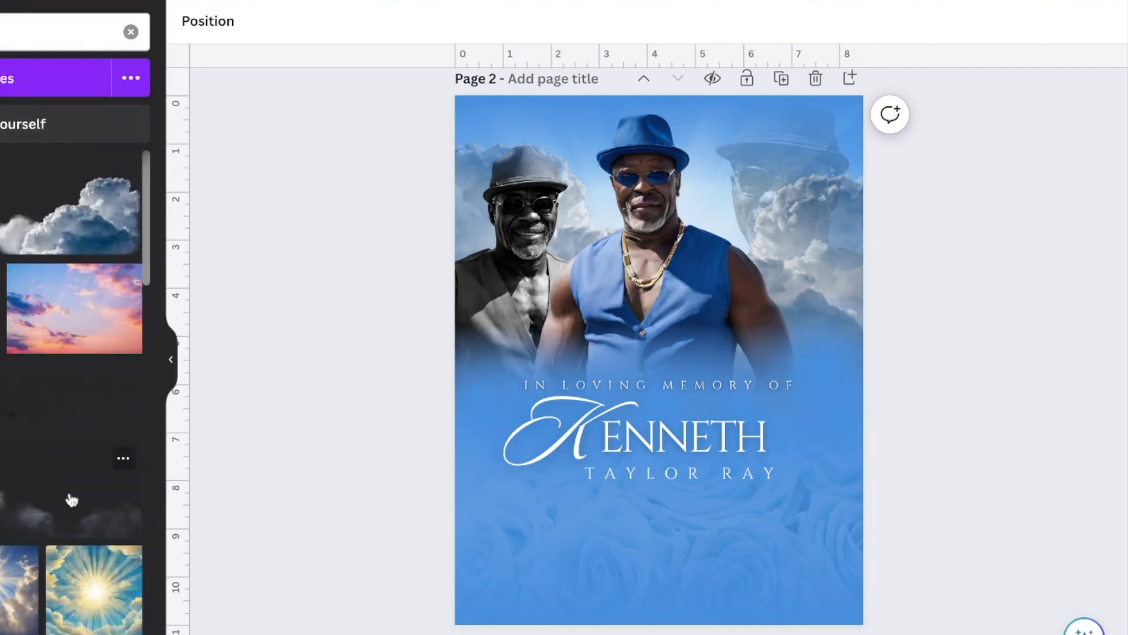
left_click(71, 217)
left_click_drag(414, 219, 599, 327)
left_click_drag(859, 410, 847, 335)
- Move the new cloud's layer below the blue fades, directly above the rose photo
right_click(841, 347)
mouse_move(912, 354)
left_click(676, 508)
left_click_drag(35, 382, 35, 559)
- Set the front cloud's tint to 59 and slightly reduce its opacity
left_click(651, 20)
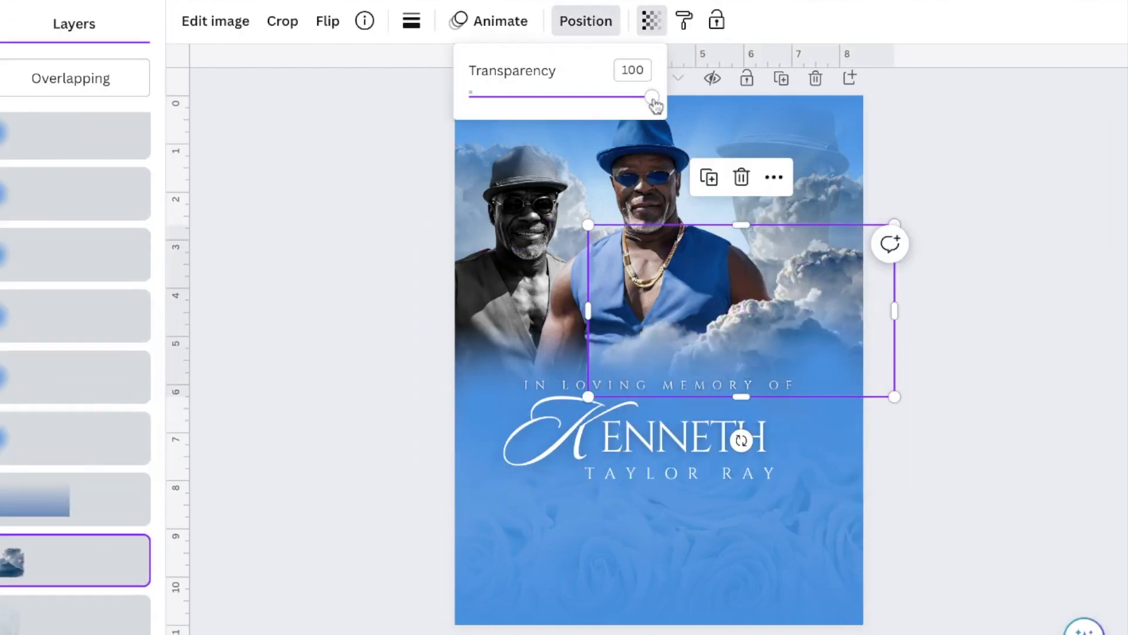
left_click(215, 21)
scroll(5, 270, "down", 4)
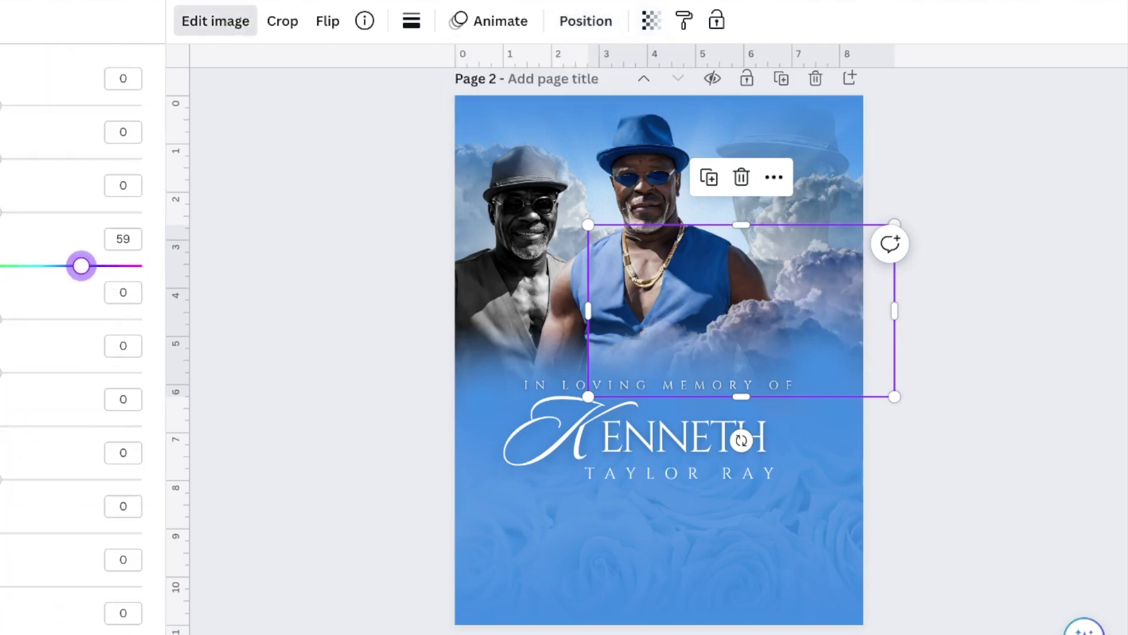
left_click(651, 21)
left_click(613, 96)
left_click(414, 325)
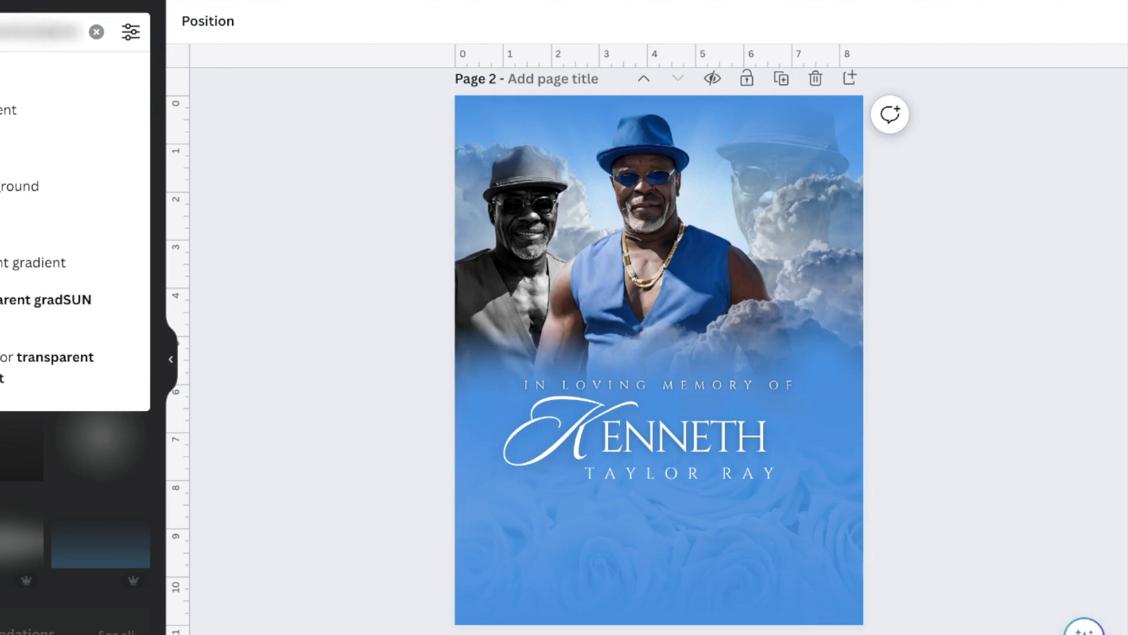
- Search the elements for white light flares and filter the results
key("Return")
left_click(97, 32)
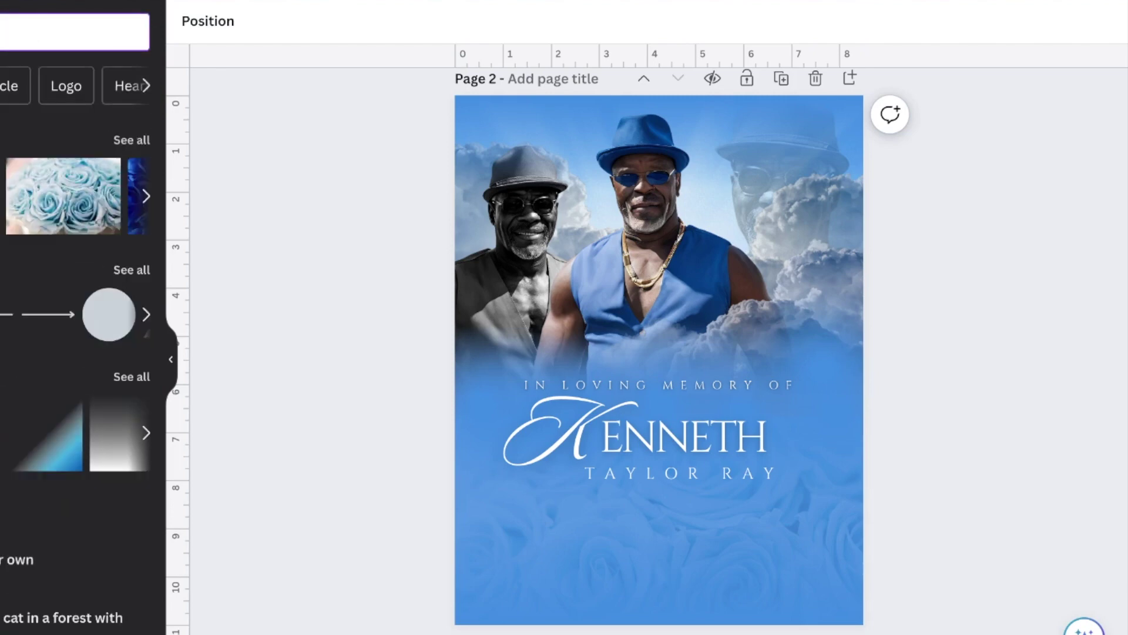
type("white fla")
key("Return")
scroll(78, 330, "down", 5)
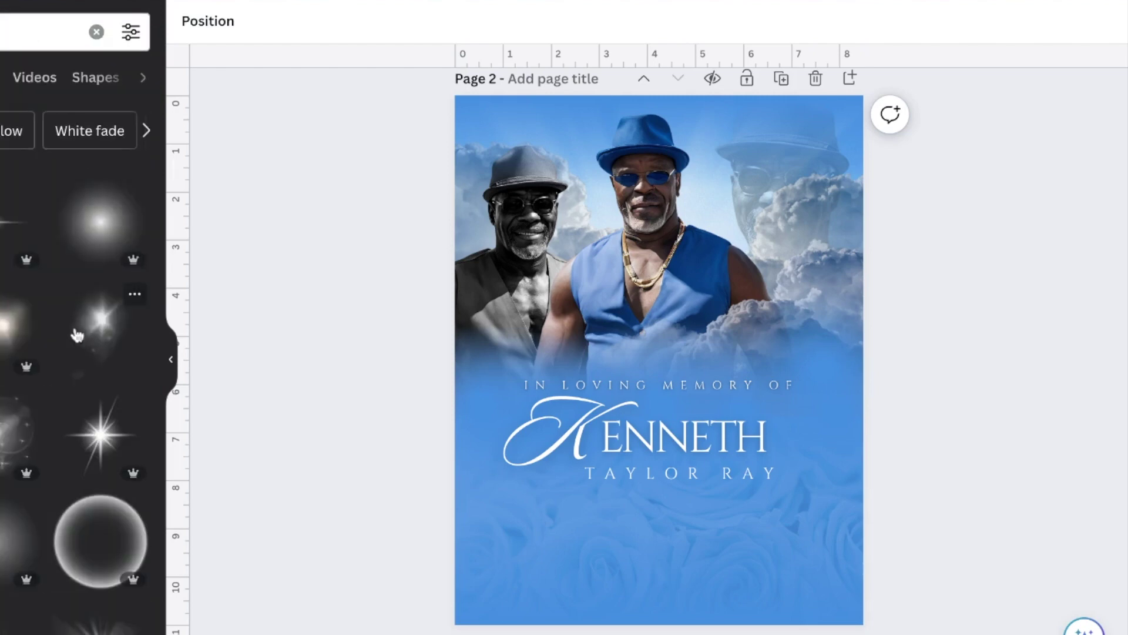
left_click(131, 31)
left_click(68, 71)
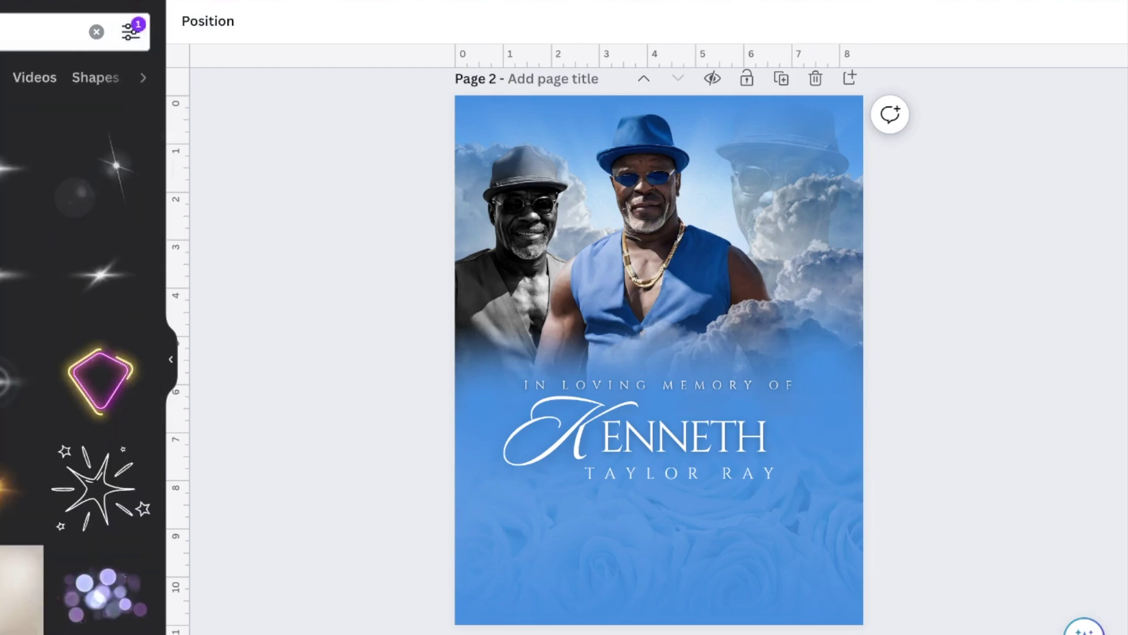
- Add a white sparkle flare, layer it behind the centre photo and position it over the black-and-white portrait's shoulder
left_click_drag(112, 170, 664, 327)
right_click(664, 327)
mouse_move(664, 354)
left_click(907, 506)
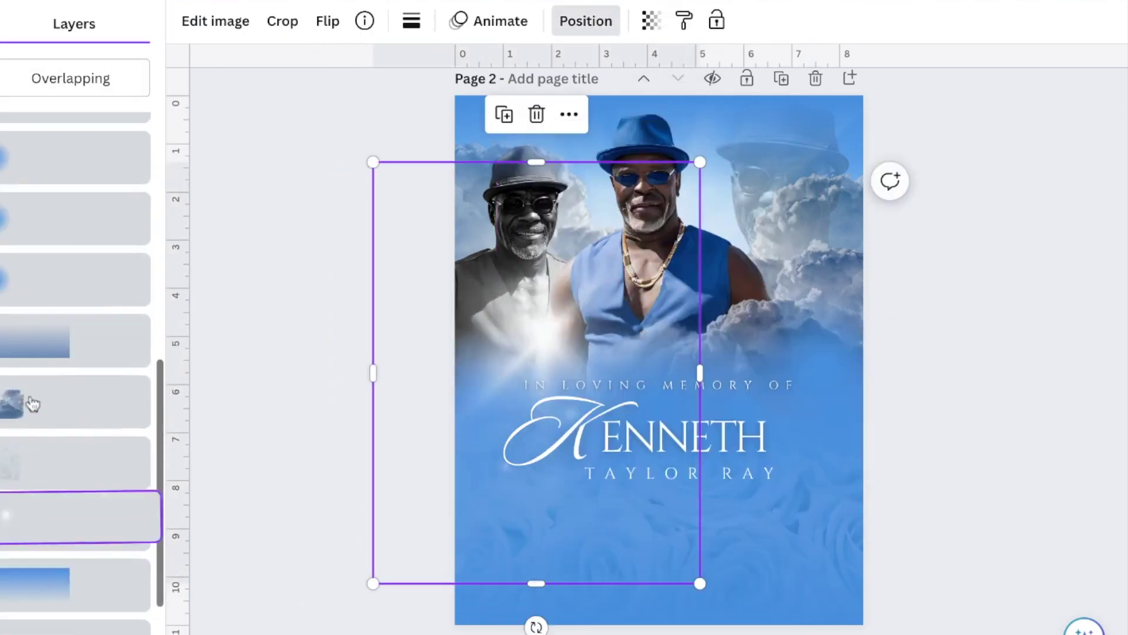
left_click_drag(406, 421, 431, 329)
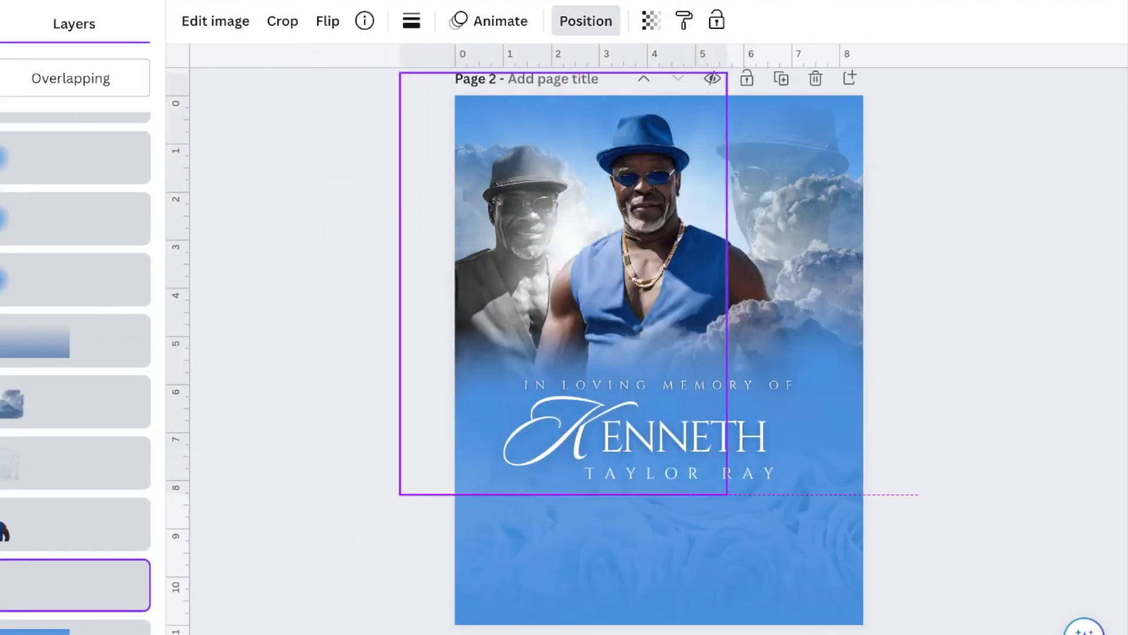
- Apply the Glow shadow effect to the centre photo of the man
left_click(226, 35)
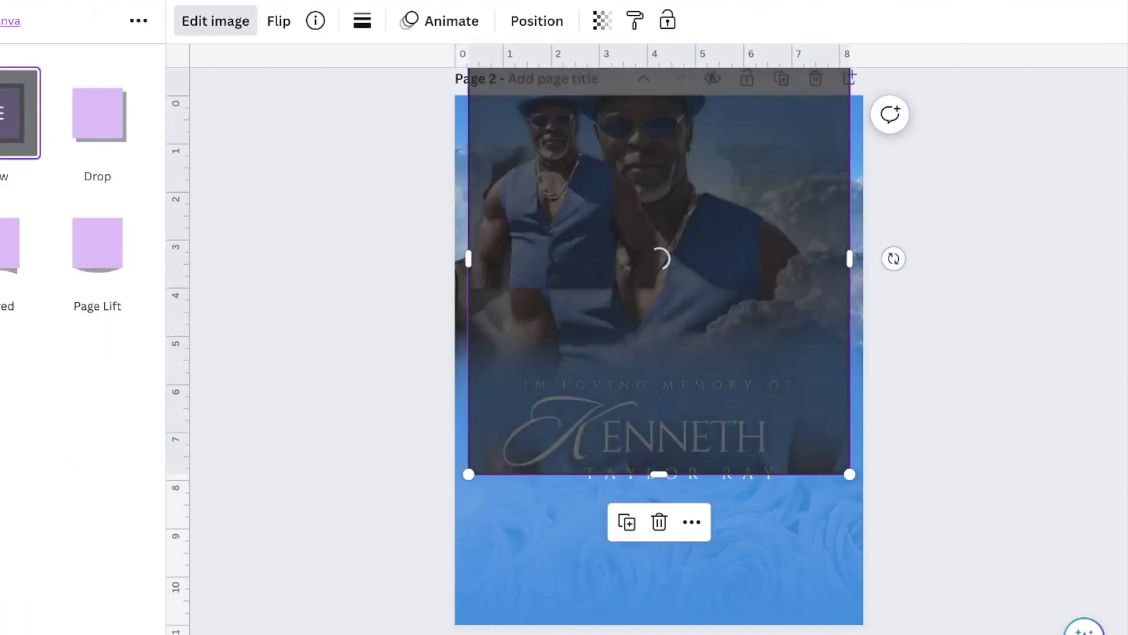
scroll(647, 411, "up", 1)
- Shift the middle and last name line slightly right, tighten its letter spacing and narrow its box to about 3.9 wide
left_click(682, 436)
left_click(543, 435)
left_click(713, 471)
left_click_drag(712, 511, 733, 501)
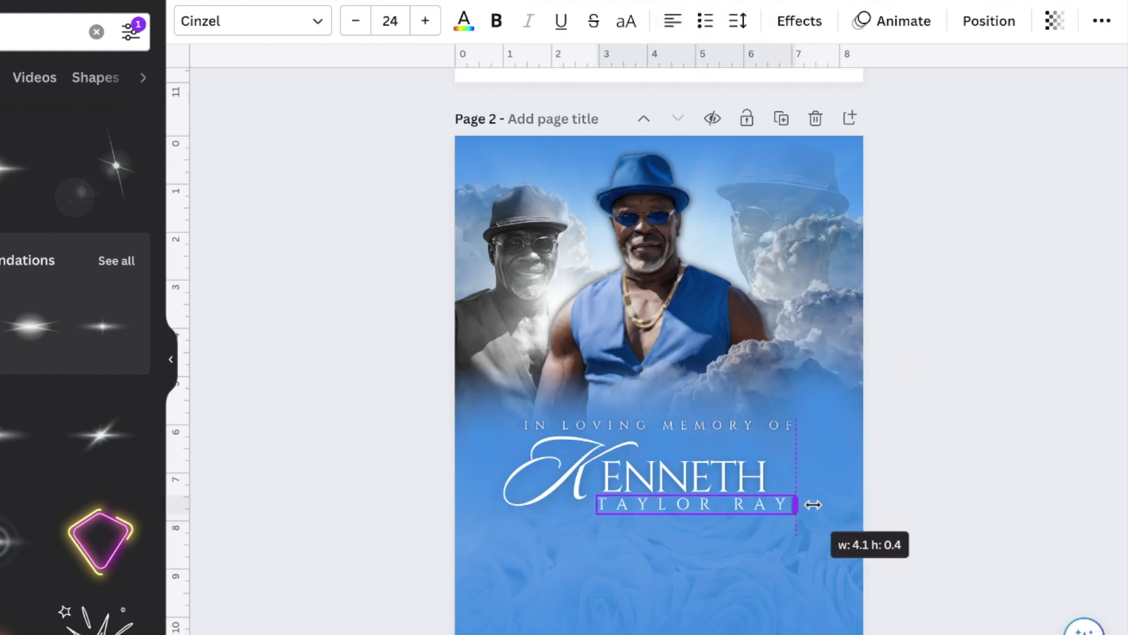
left_click(738, 21)
left_click_drag(808, 506, 830, 510)
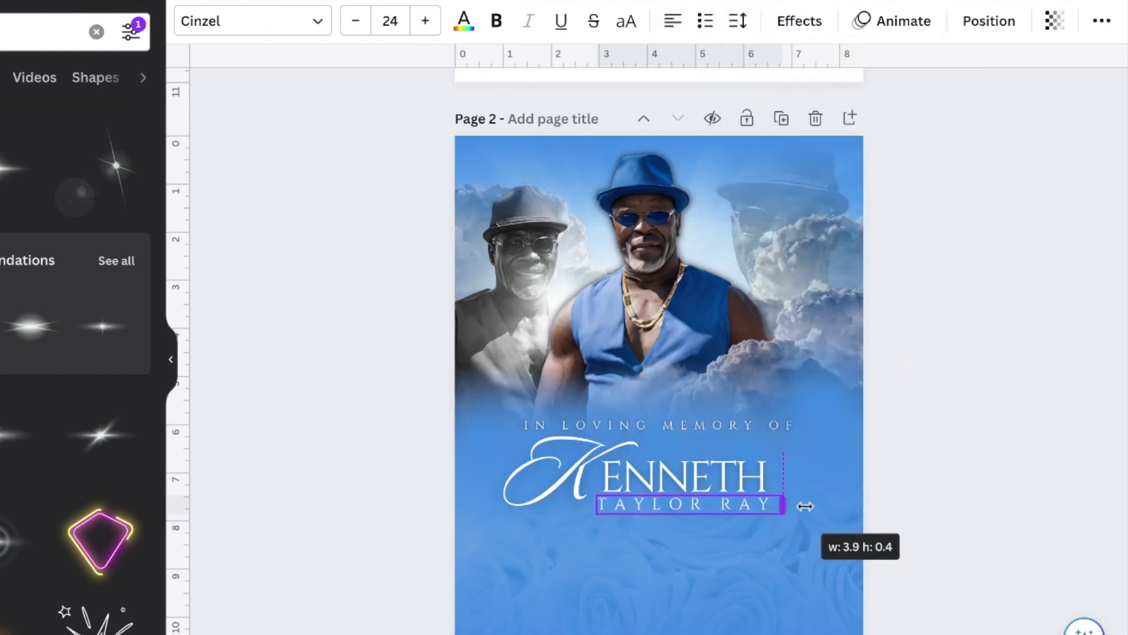
- Reposition the title pieces and enlarge the script initial to size 163
left_click_drag(661, 468, 691, 421)
left_click_drag(578, 501, 561, 470)
left_click(668, 474)
left_click(529, 458)
left_click_drag(606, 411, 629, 404)
- Enlarge the remaining first-name letters to size 82.7 and realign them with the script initial
left_click(676, 464)
left_click_drag(767, 438, 806, 425)
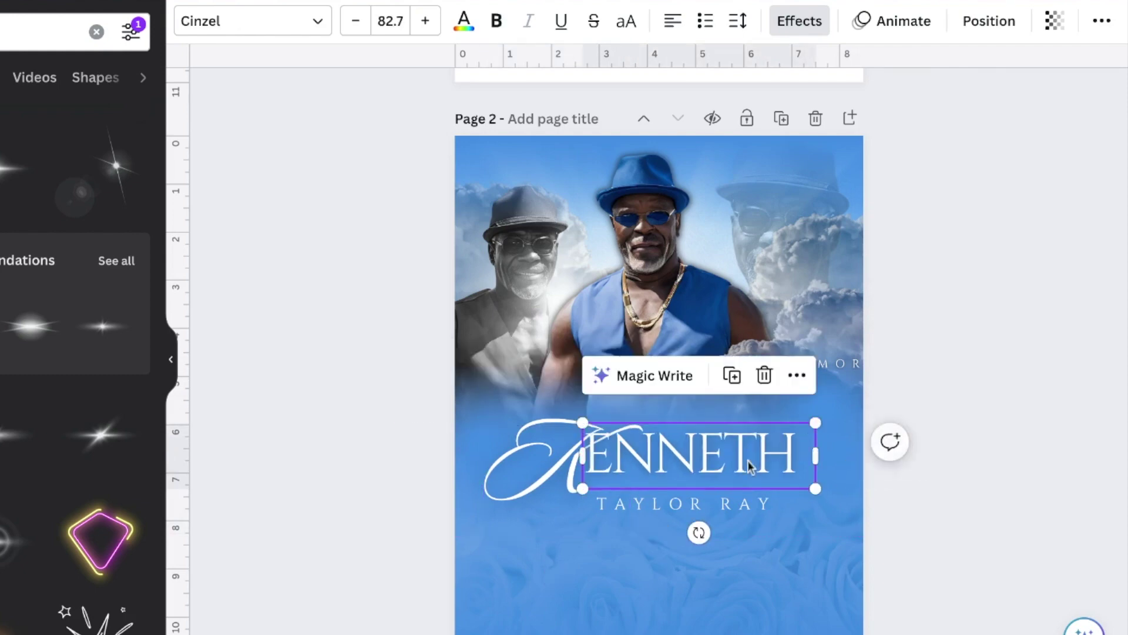
left_click_drag(749, 466, 750, 468)
left_click(565, 428)
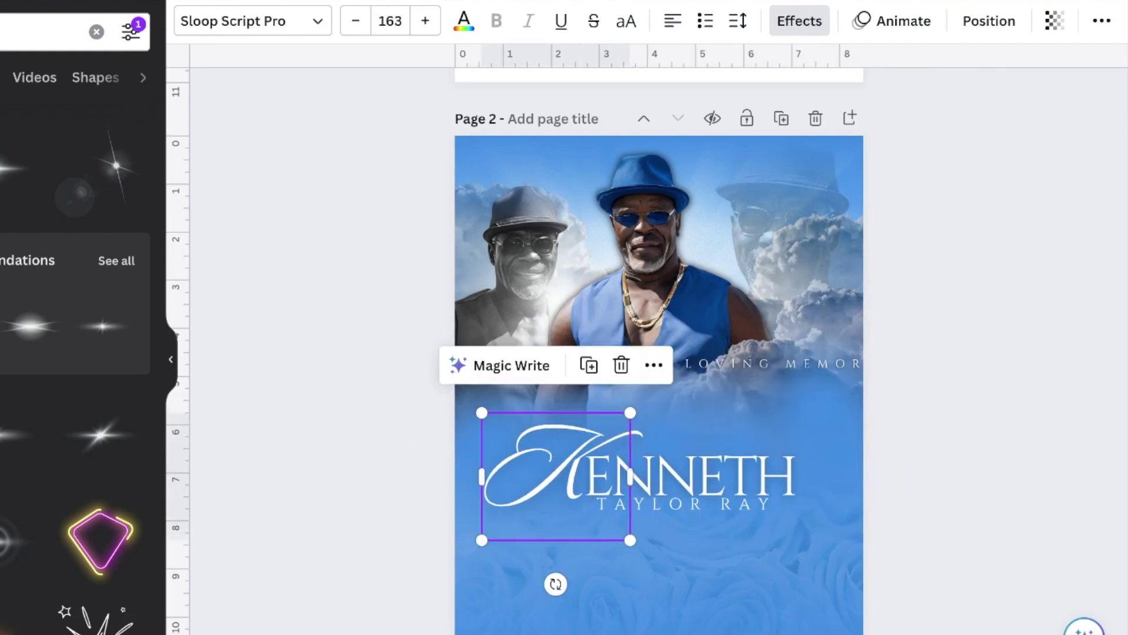
- Group the script initial with the remaining first-name letters and enlarge the group until the letters are size 89.5
right_click(785, 473)
mouse_move(858, 395)
left_click(618, 545)
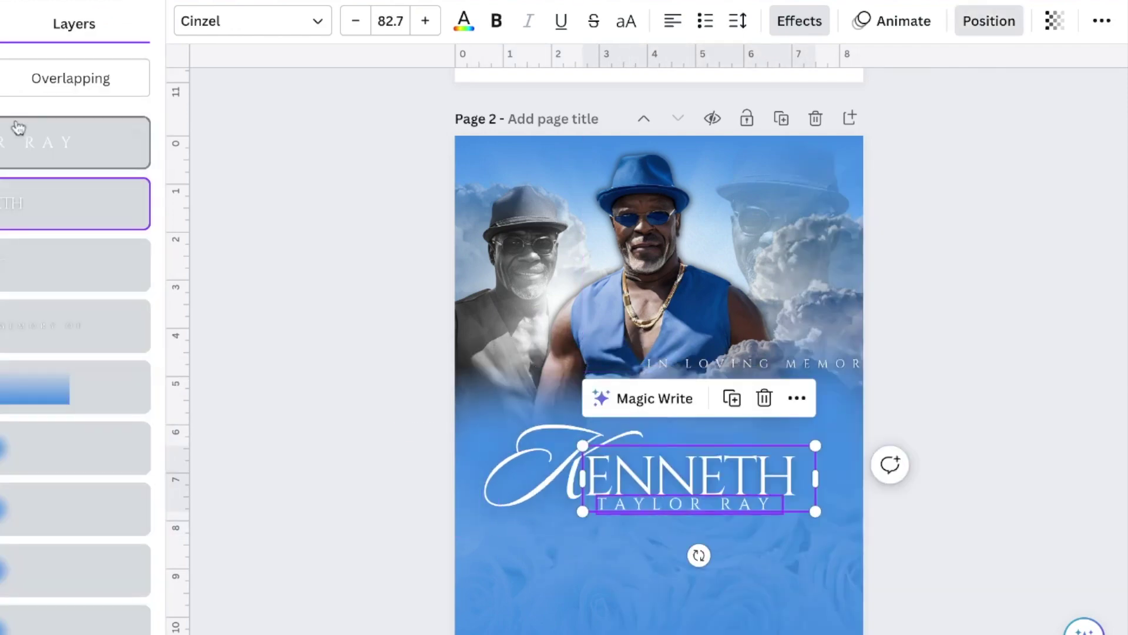
left_click(29, 270, "shift")
key("ctrl+g")
mouse_move(838, 534)
left_mouse_down()
mouse_move(854, 536)
mouse_move(840, 537)
left_mouse_up()
- Tighten the memorial line's letter spacing and fit it directly above the first name's remaining letters
left_click(799, 362)
left_click(738, 21)
mouse_move(879, 96)
left_mouse_down()
mouse_move(899, 95)
mouse_move(864, 96)
left_mouse_up()
left_click_drag(782, 361, 797, 416)
left_click_drag(696, 435, 686, 439)
left_click_drag(879, 433, 844, 436)
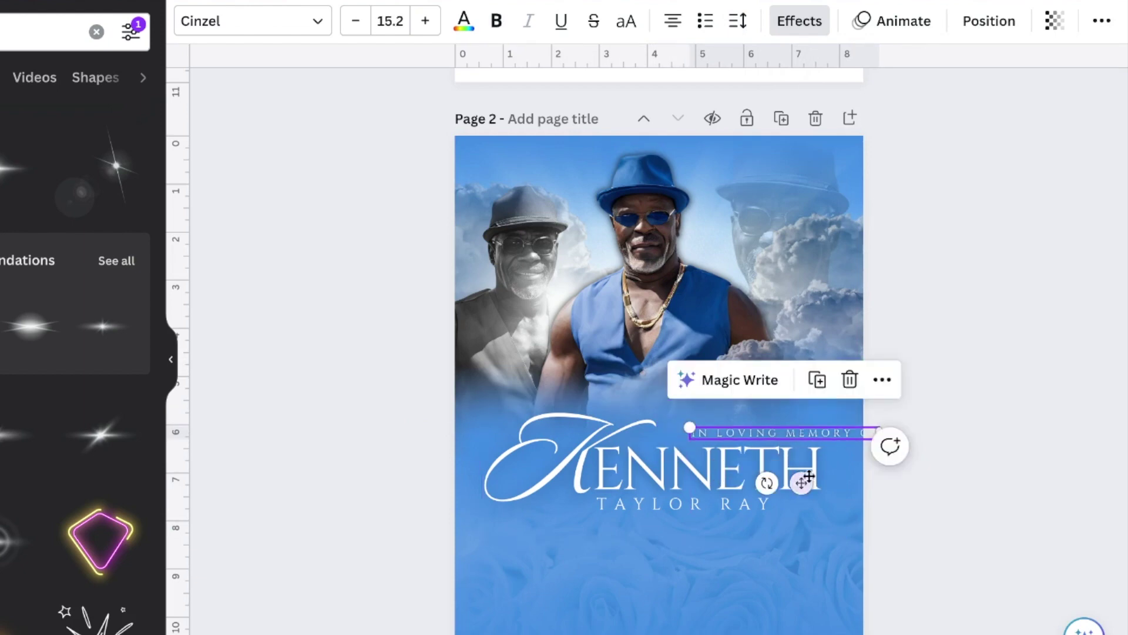
left_click(758, 435)
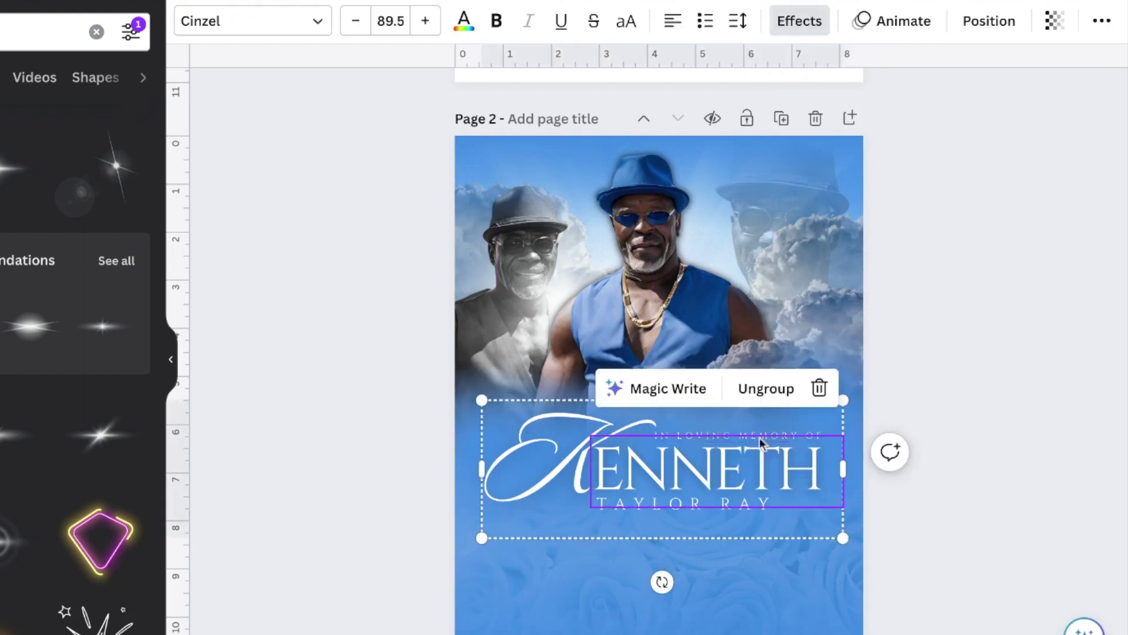
- Enlarge the middle and last name line to size 29.2 and adjust its letter spacing to match the first name's width
left_click(742, 511)
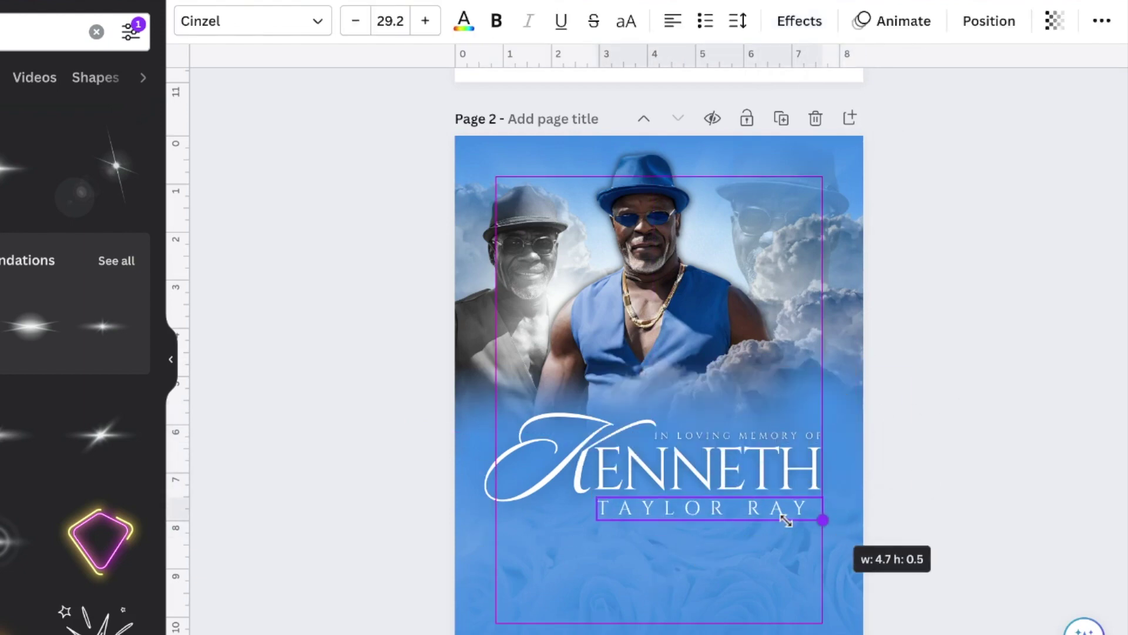
left_click(737, 20)
left_click(826, 516)
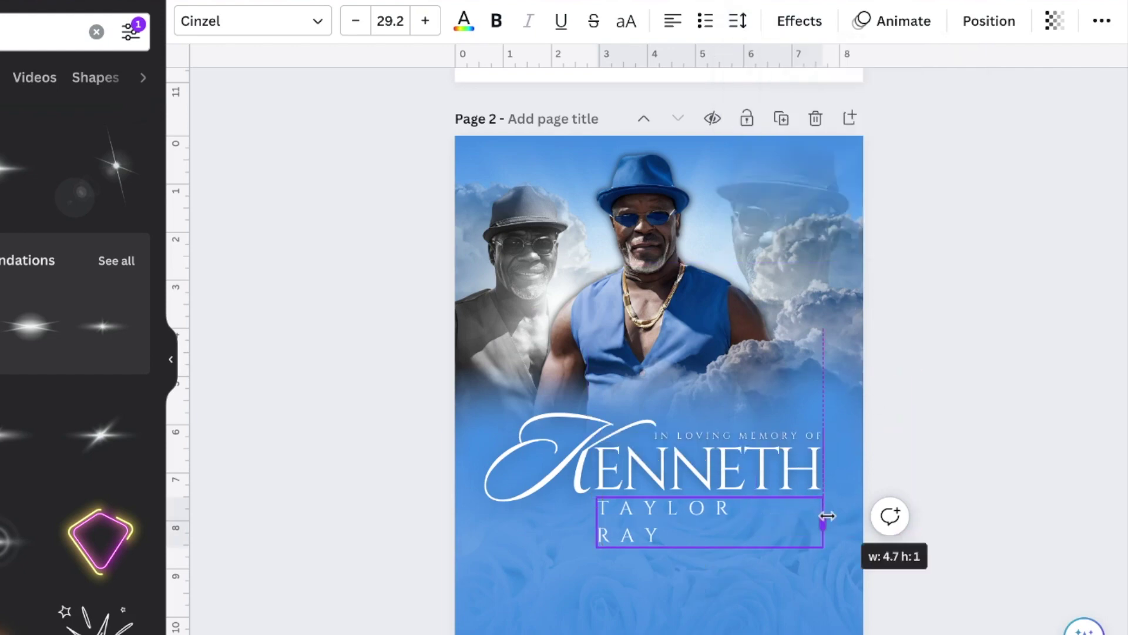
left_click(962, 421)
- Refit the "In Loving Memory Of" text on two lines above the first name's right end
scroll(964, 420, "down", 1)
right_click(755, 355)
left_click(823, 353)
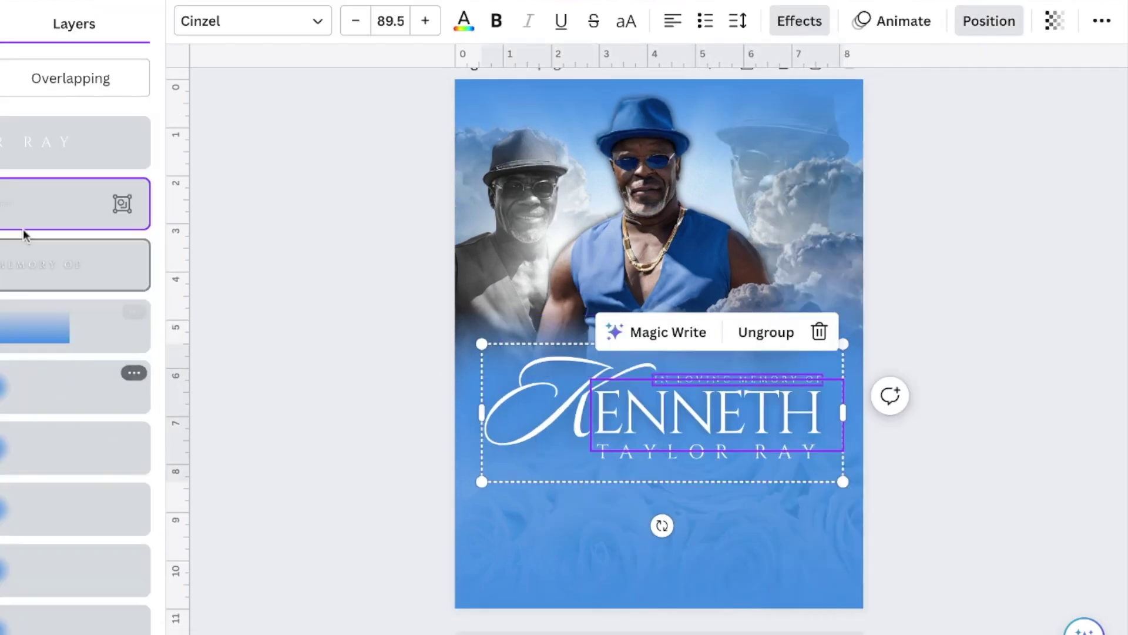
left_click(19, 261)
mouse_move(823, 380)
left_mouse_down()
mouse_move(764, 379)
mouse_move(788, 364)
mouse_move(822, 370)
left_mouse_up()
left_click(950, 266)
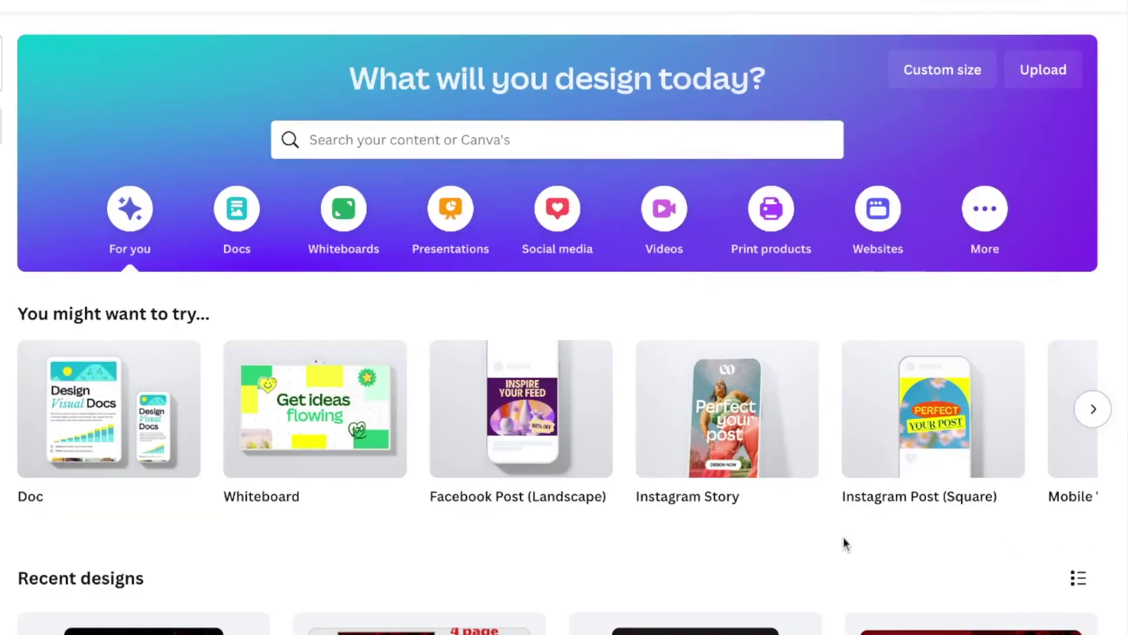
- Copy the service date, church and address lines from the "HONORING A TRUE LEGEND" design and place them below the name
scroll(844, 541, "down", 10)
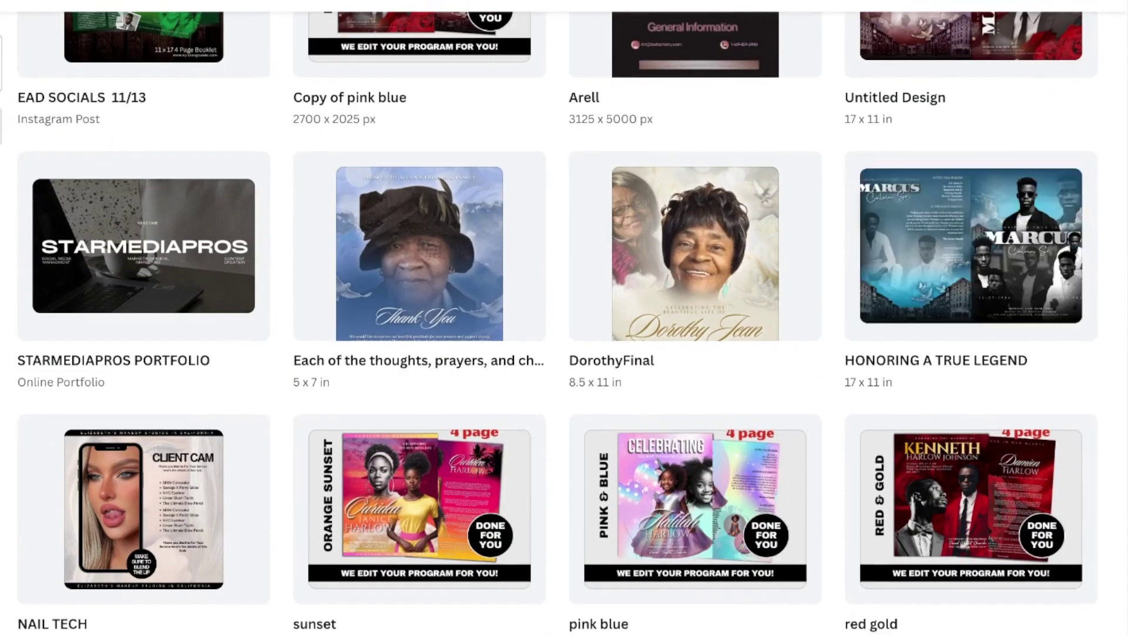
left_click(1012, 284)
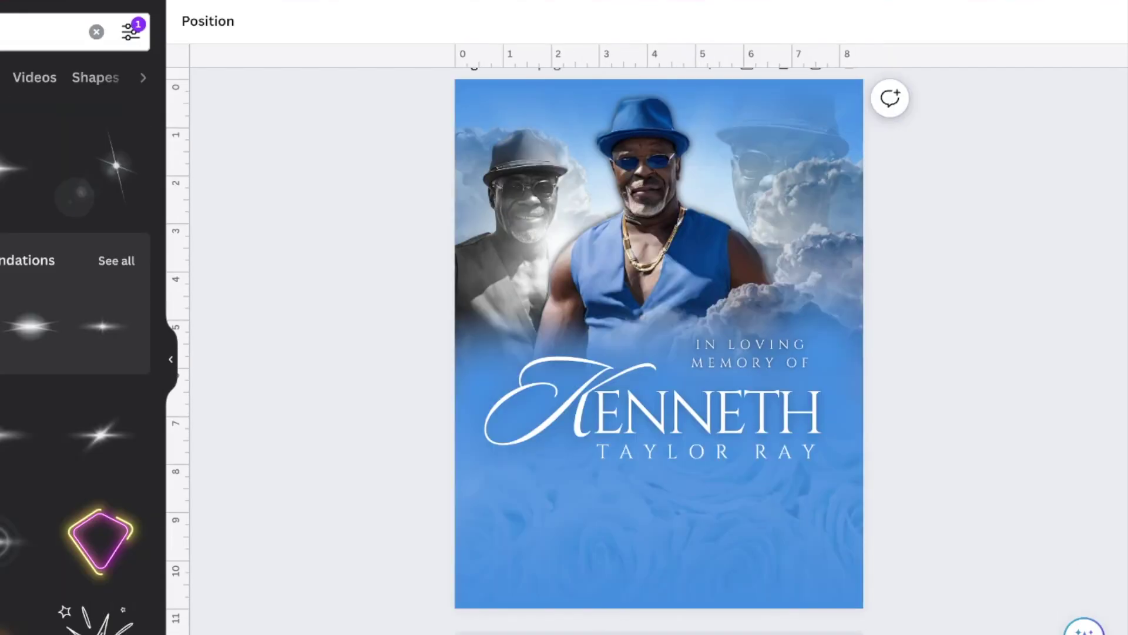
type("MONDAY, JUNE 26TH, 2023 MOUNT OLIVE BAPTIST CHURCH 330 4TH STREET RANKIN, PENNSYLVANIA 15104")
left_click_drag(601, 95, 720, 486)
- Recolor the gradients along the page's bottom and top edges to a darker blue
left_click(601, 586)
left_click(412, 21)
left_click(21, 460)
left_click(128, 403)
left_click(21, 136)
left_click(442, 21)
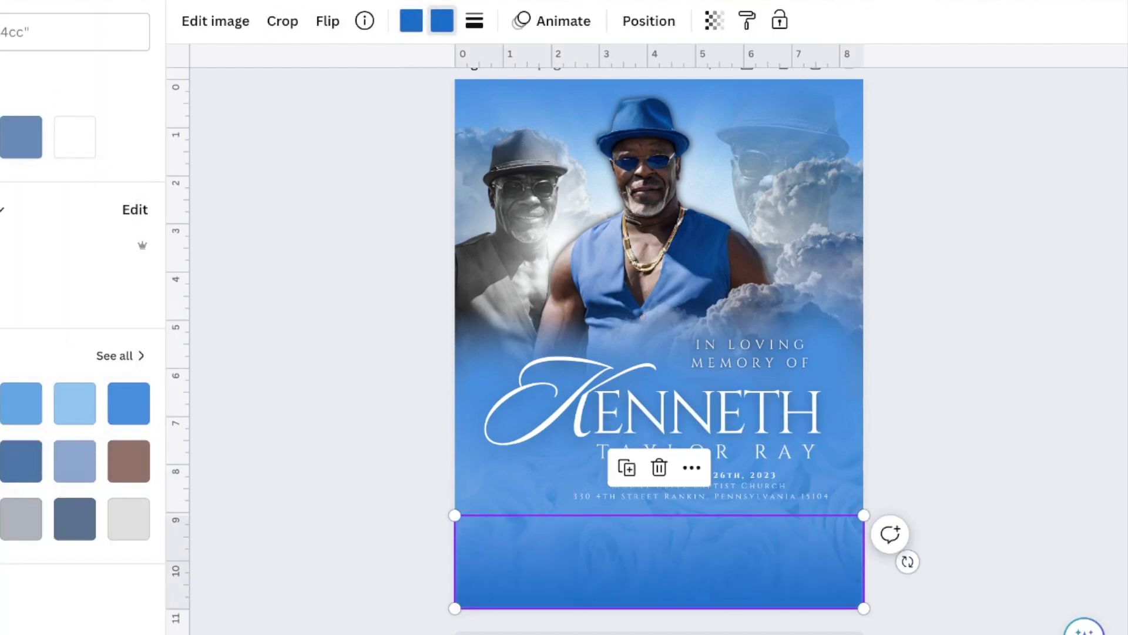
left_click(817, 87)
left_click(702, 485)
left_click(412, 527)
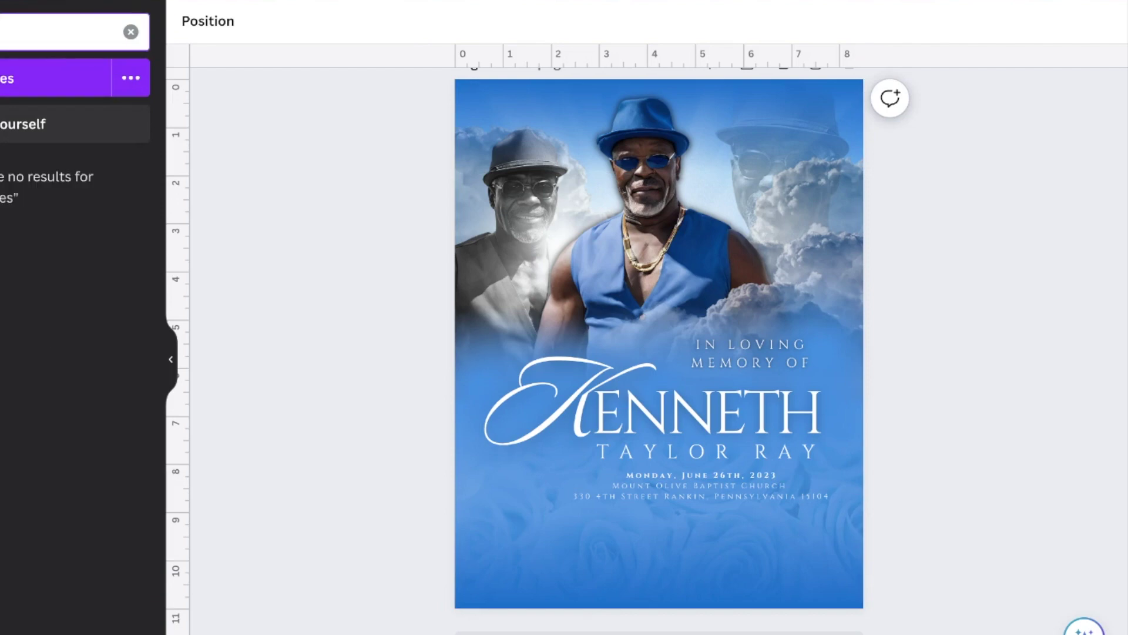
- Add a white dove image, give it a glow shadow and place it over the clouds beside the central man
left_click(88, 235)
left_click_drag(494, 177, 693, 363)
left_click_drag(741, 423, 576, 157)
left_click(215, 20)
left_click(20, 111)
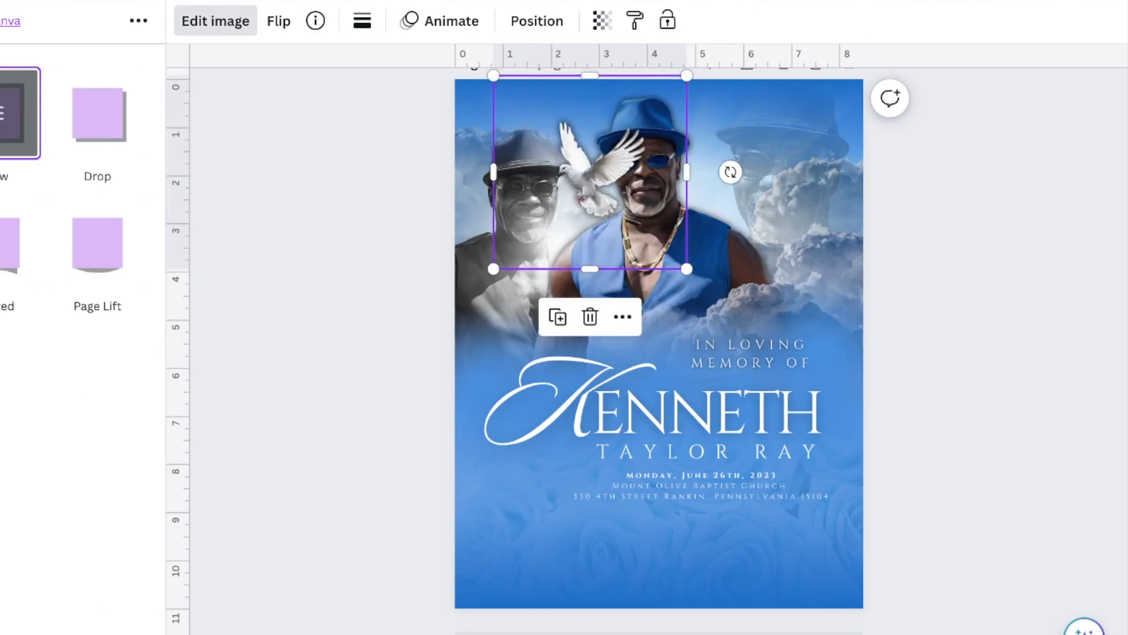
scroll(101, 612, "down", 5)
left_click_drag(600, 171, 822, 257)
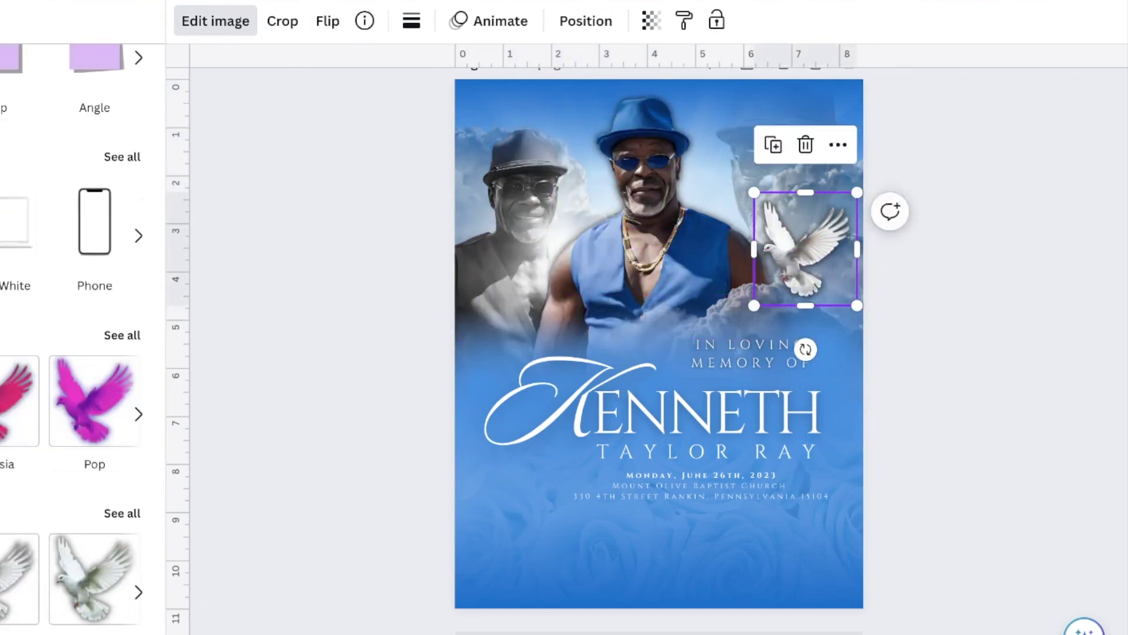
- Lower the dove in the layer order, fade it and place it tilted in the page's lower-right corner
right_click(815, 263)
mouse_move(868, 353)
left_click(645, 506)
left_click_drag(30, 398, 104, 282)
left_click_drag(797, 235, 833, 320)
left_click(651, 20)
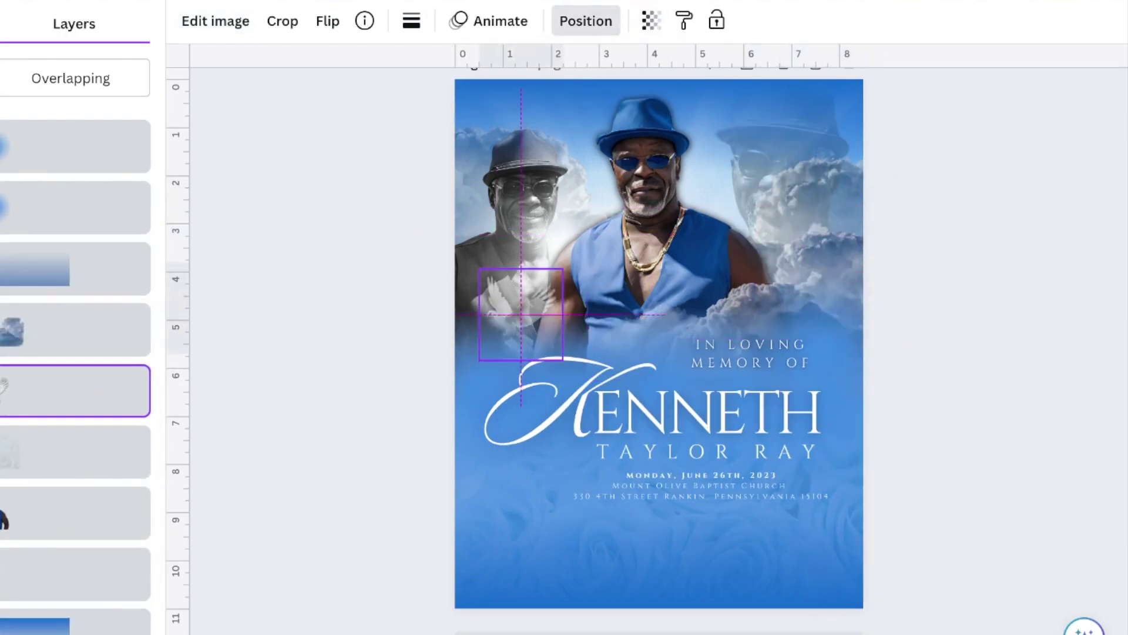
left_click_drag(773, 586, 849, 573)
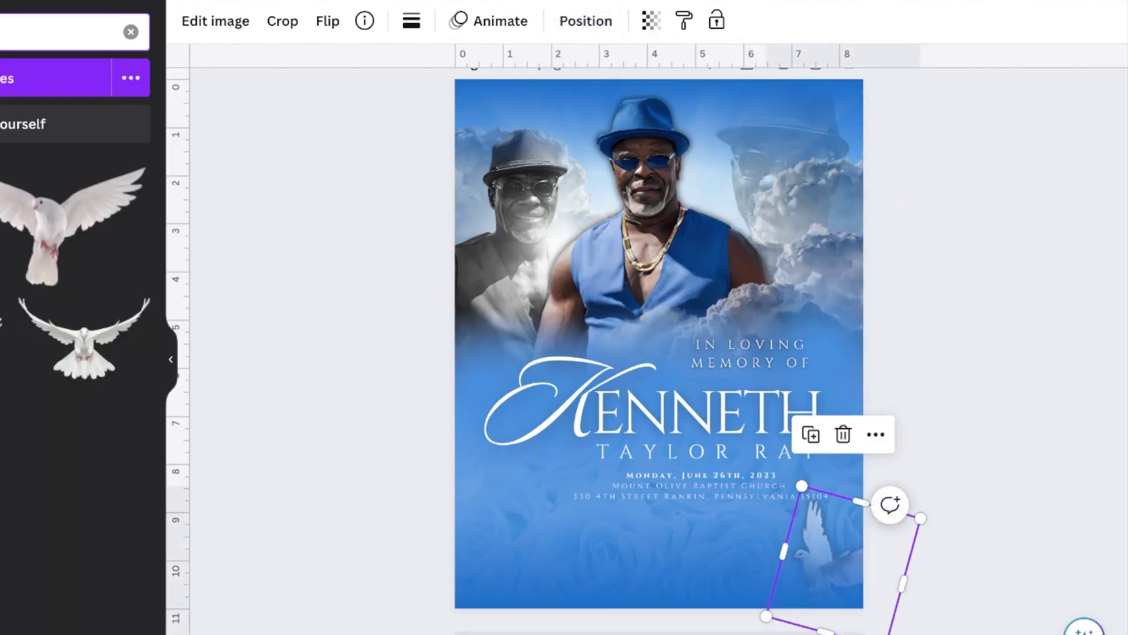
- Add a white bokeh overlay, make it semi-transparent and crop it to cover the whole page
key("Return")
left_click(82, 224)
left_click_drag(779, 398, 864, 478)
left_click(651, 20)
left_click_drag(660, 96, 554, 95)
left_click(282, 21)
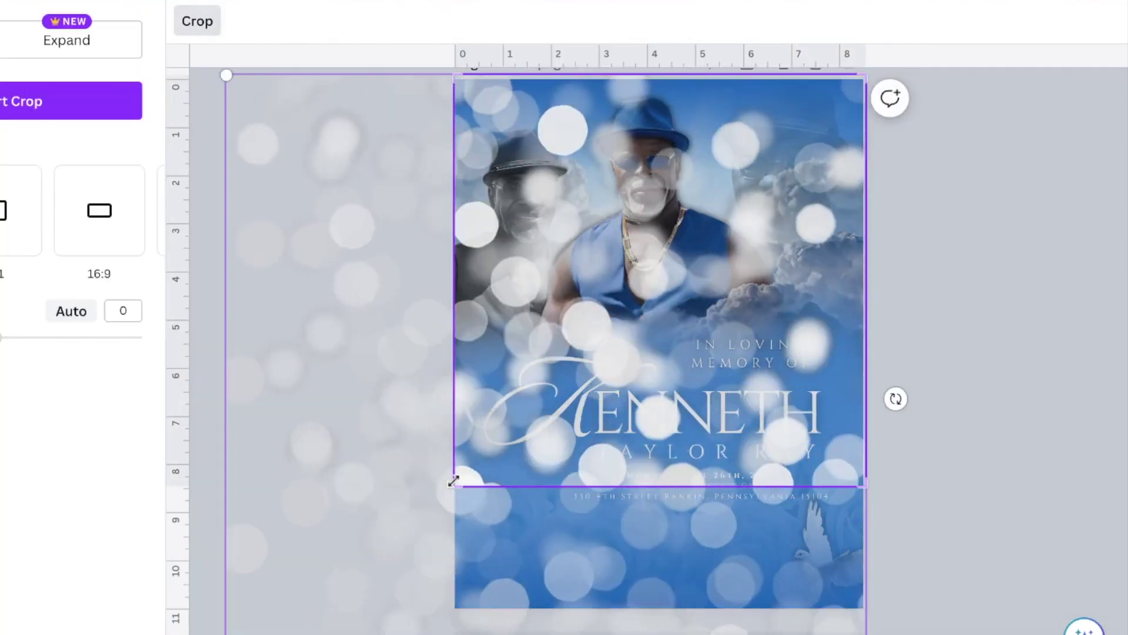
left_click_drag(453, 481, 456, 596)
key("Return")
- Tuck the bokeh overlay behind the main portrait on the upper page, and move the service details near the page's bottom edge
right_click(762, 120)
mouse_move(805, 353)
left_click(597, 506)
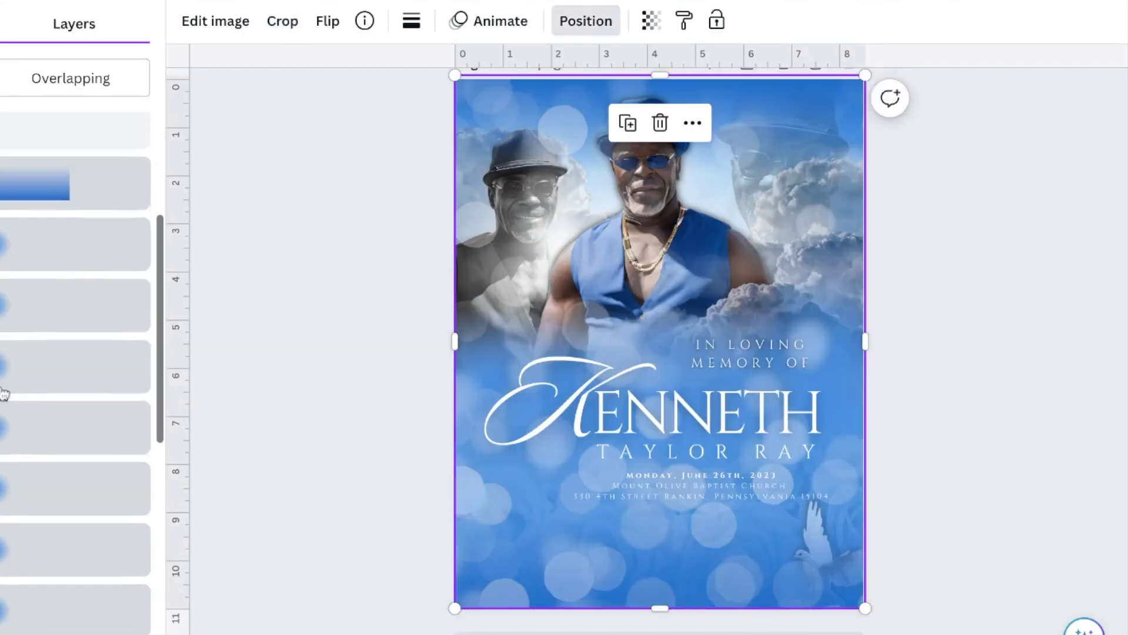
left_click_drag(682, 607, 683, 404)
left_click(718, 491)
left_click_drag(717, 491, 684, 579)
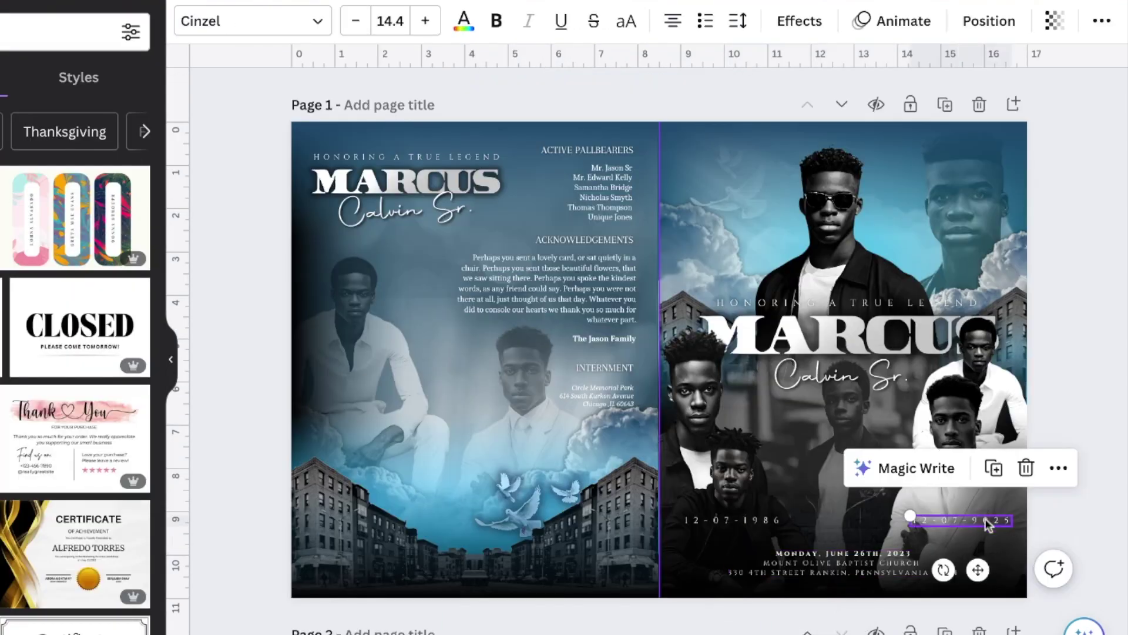
- Copy the birth date text from the "HONORING A TRUE LEGEND" design and place one date line on each side below the name
right_click(730, 159)
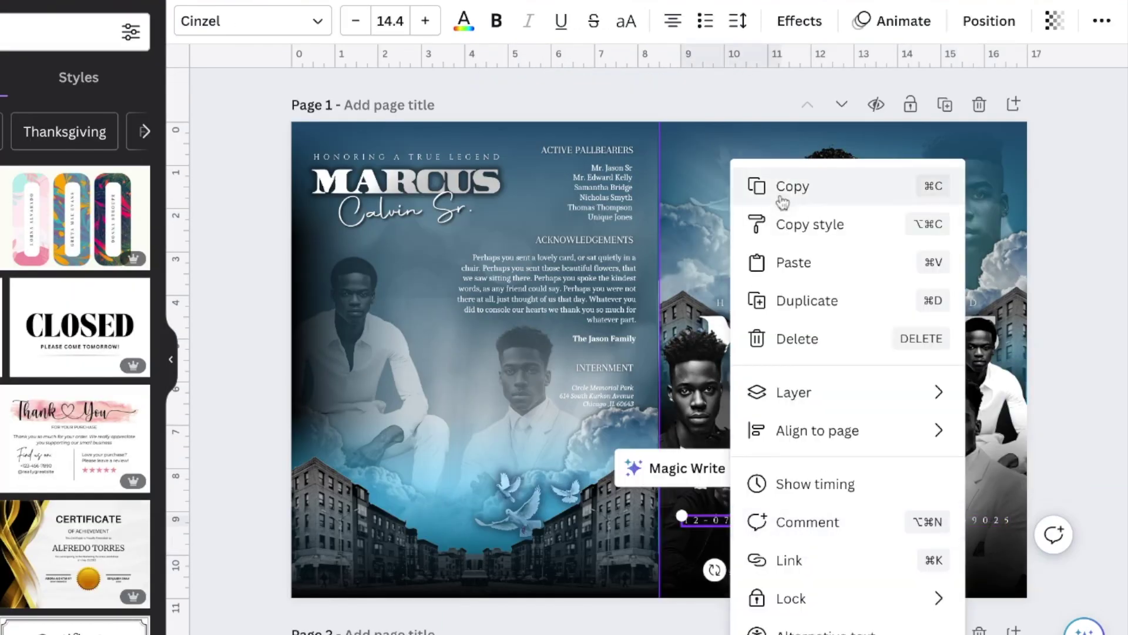
left_click(783, 182)
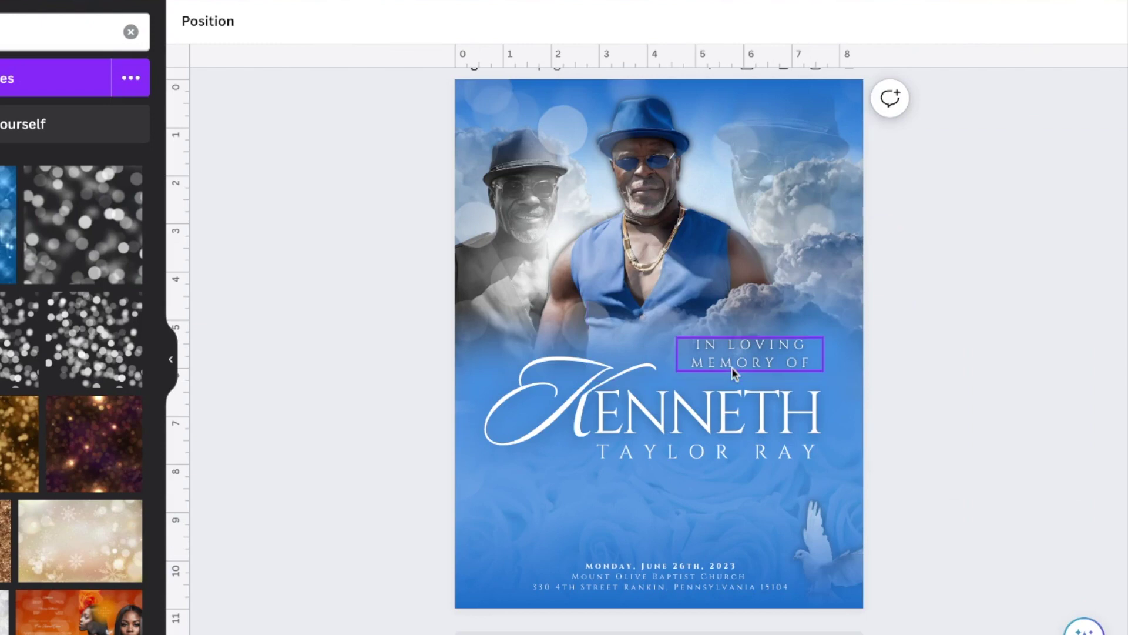
key("ctrl+v")
left_click_drag(547, 87, 625, 481)
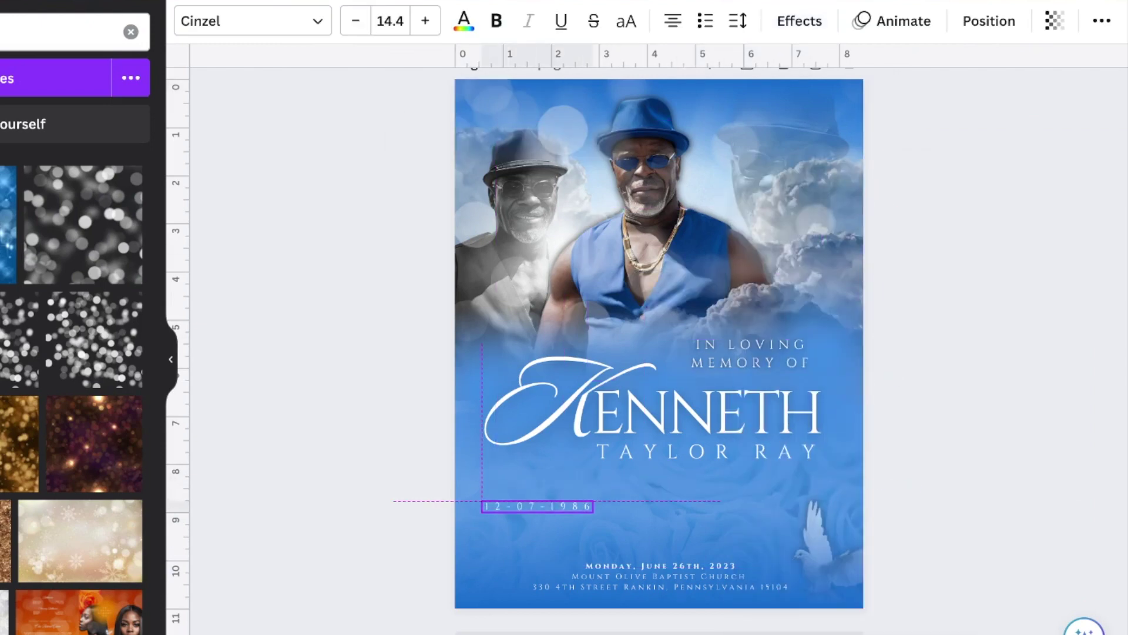
left_click_drag(570, 513, 791, 505)
key("ctrl+v")
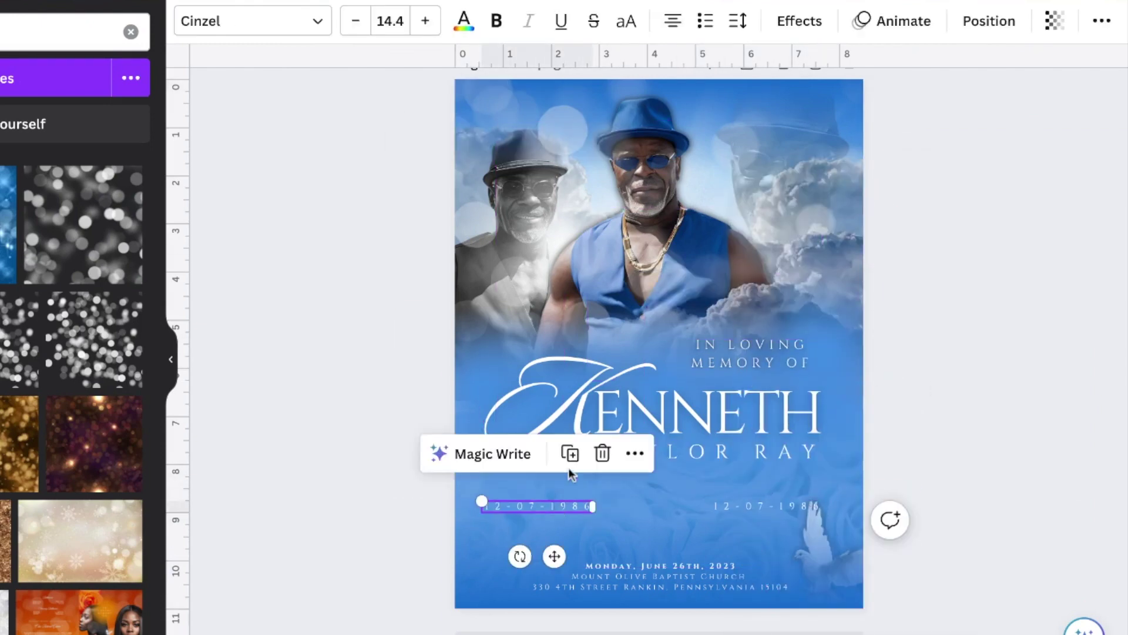
- Add bold "SUNRISE" and "SUNSET" labels with tighter letter spacing above the two date lines
left_click_drag(540, 504, 558, 481)
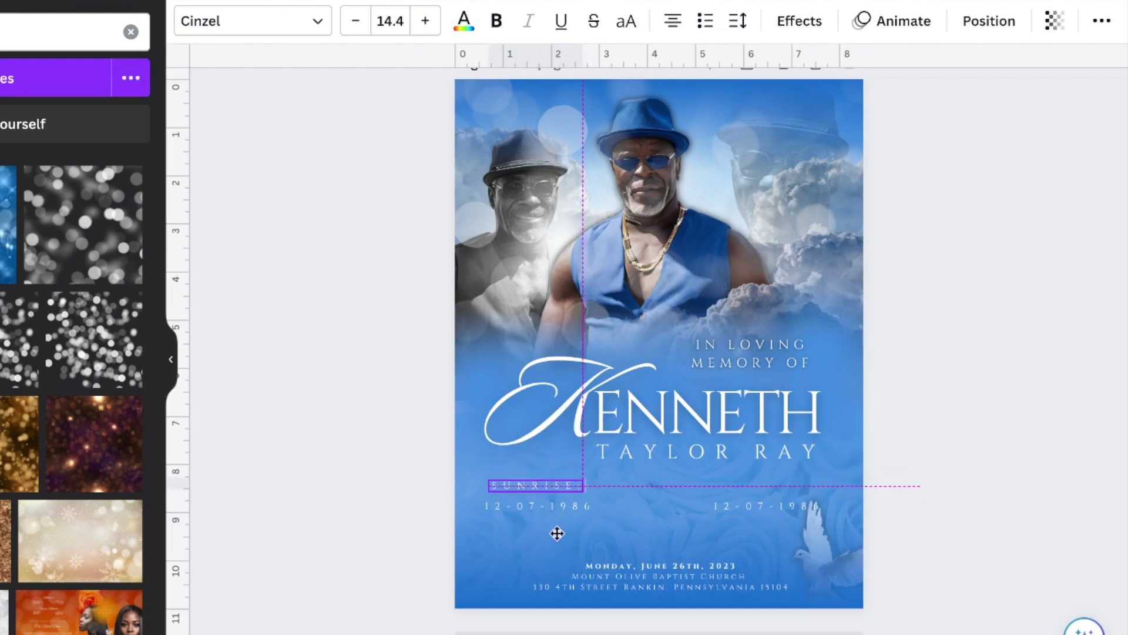
left_click(988, 420)
left_click(535, 487)
left_click(738, 21)
left_click_drag(846, 96, 808, 96)
left_click_drag(552, 537, 791, 537)
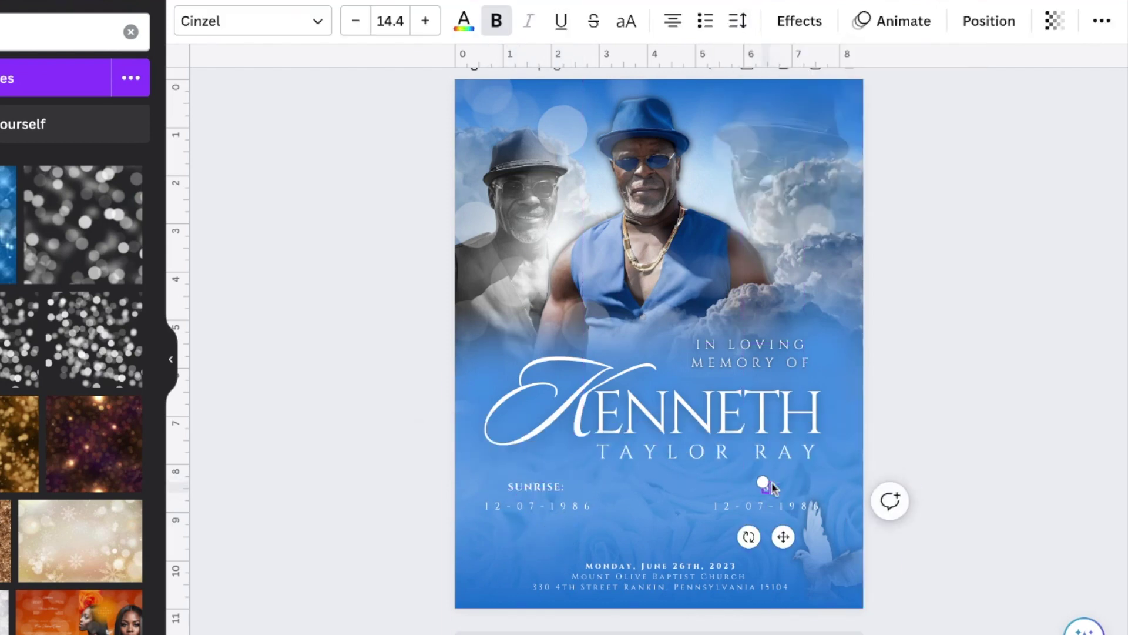
left_click(563, 491)
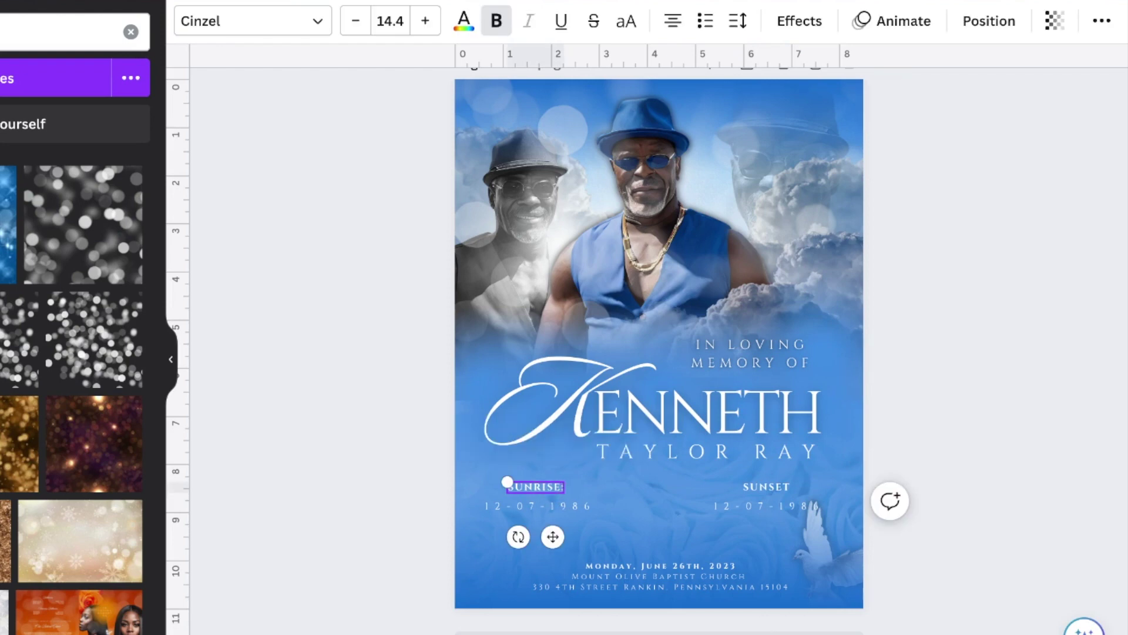
- Shift the dove further toward the page's right edge, clear of the sunset date
scroll(477, 591, "up", 5)
scroll(1107, 429, "down", 5)
left_click(835, 546)
left_click(989, 358)
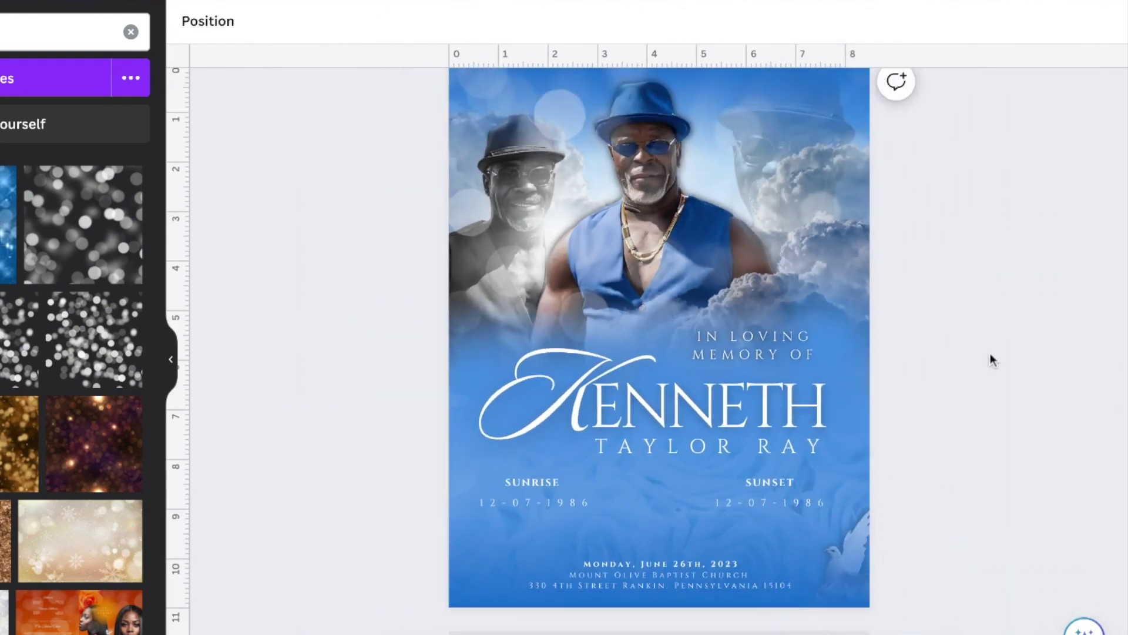
- Move the first name and the middle and last name line slightly left on page 2
scroll(989, 357, "up", 2)
left_click(706, 487)
left_click_drag(785, 525, 774, 528)
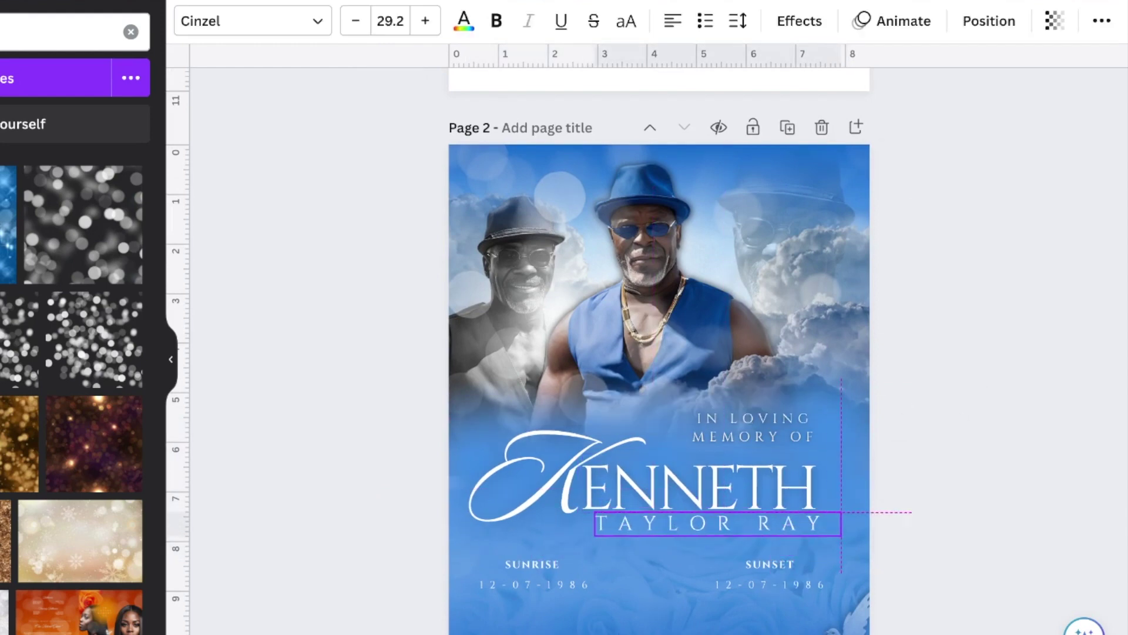
scroll(751, 317, "down", 2)
left_click(751, 322)
- Group the "SUNRISE" and "SUNSET" labels with their date lines and center the group across the page
right_click(773, 493)
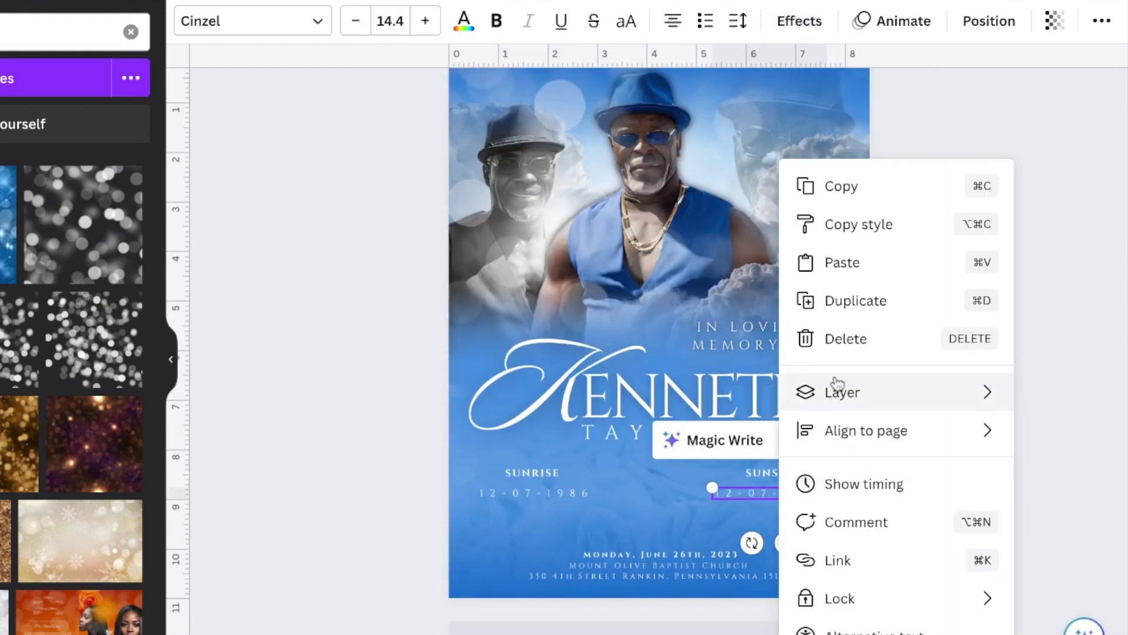
left_click(705, 479)
left_click(71, 325, "shift")
left_click(70, 203, "shift")
left_click(37, 144, "shift")
key("ctrl+g")
left_click(989, 20)
left_click(989, 20)
left_click(894, 297)
- Add page 3 and cover it with the blue sparkle bokeh image at reduced opacity
scroll(817, 439, "down", 5)
left_click(817, 439)
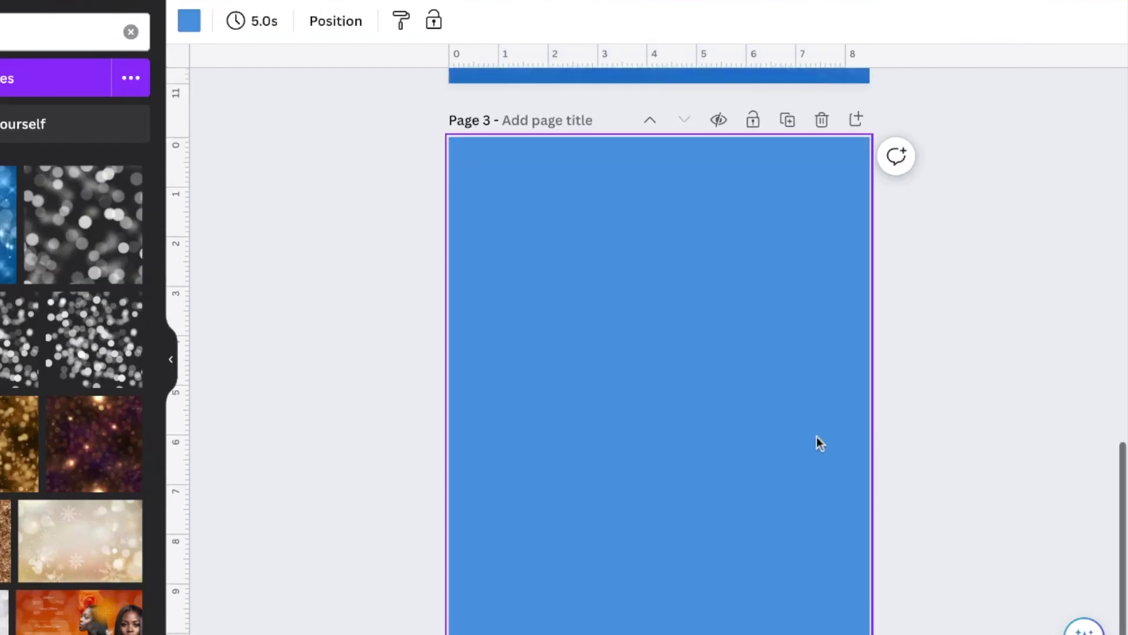
left_click_drag(8, 223, 698, 421)
left_click_drag(784, 302, 871, 300)
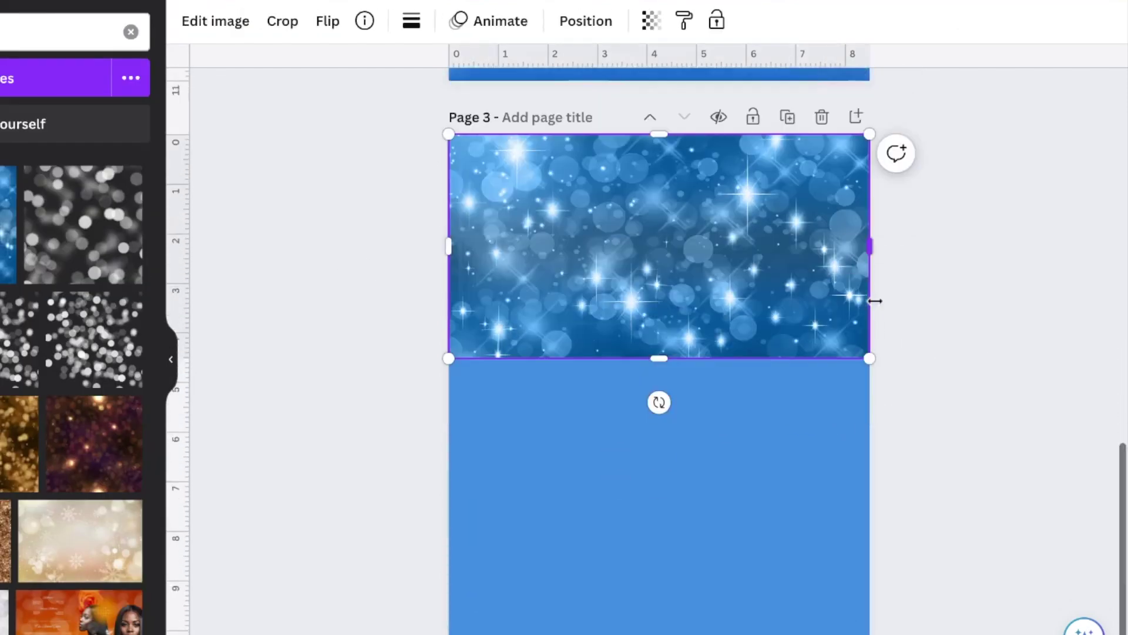
left_click_drag(657, 355, 724, 346)
left_click(651, 20)
left_click_drag(642, 88, 521, 95)
key("Escape")
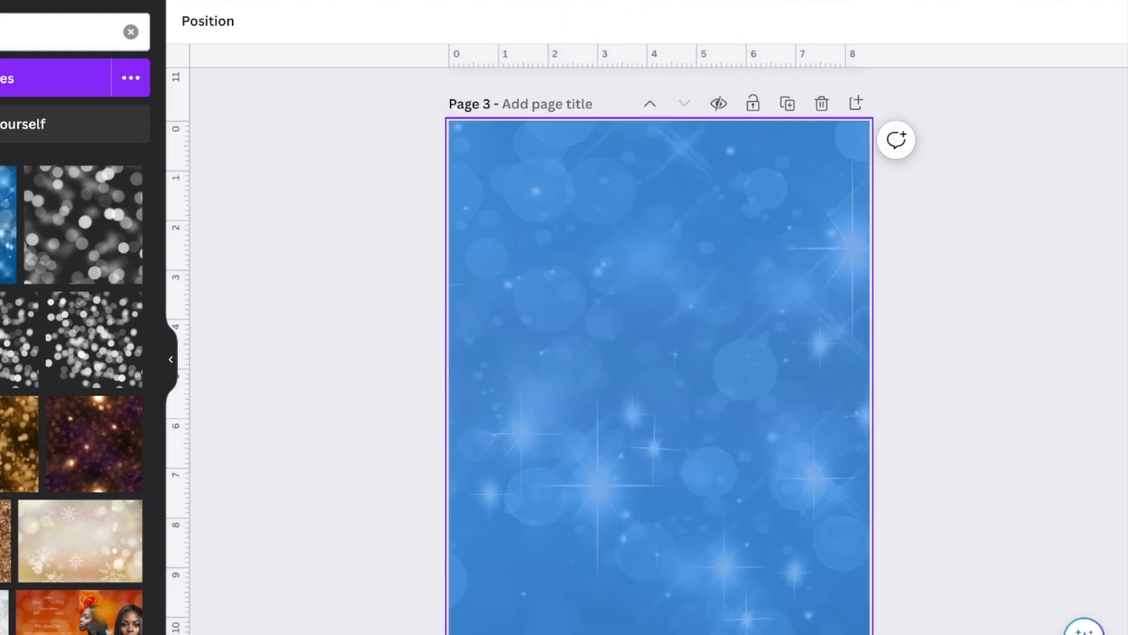
- Copy the dark blue gradient from page 2 onto page 3's bottom and top edges, flipping the top one vertically
scroll(739, 265, "up", 10)
scroll(739, 265, "down", 5)
left_click(499, 488)
key("ctrl+c")
scroll(499, 488, "down", 7)
key("ctrl+v")
left_click_drag(668, 588, 668, 144)
left_click(327, 21)
left_click(390, 108)
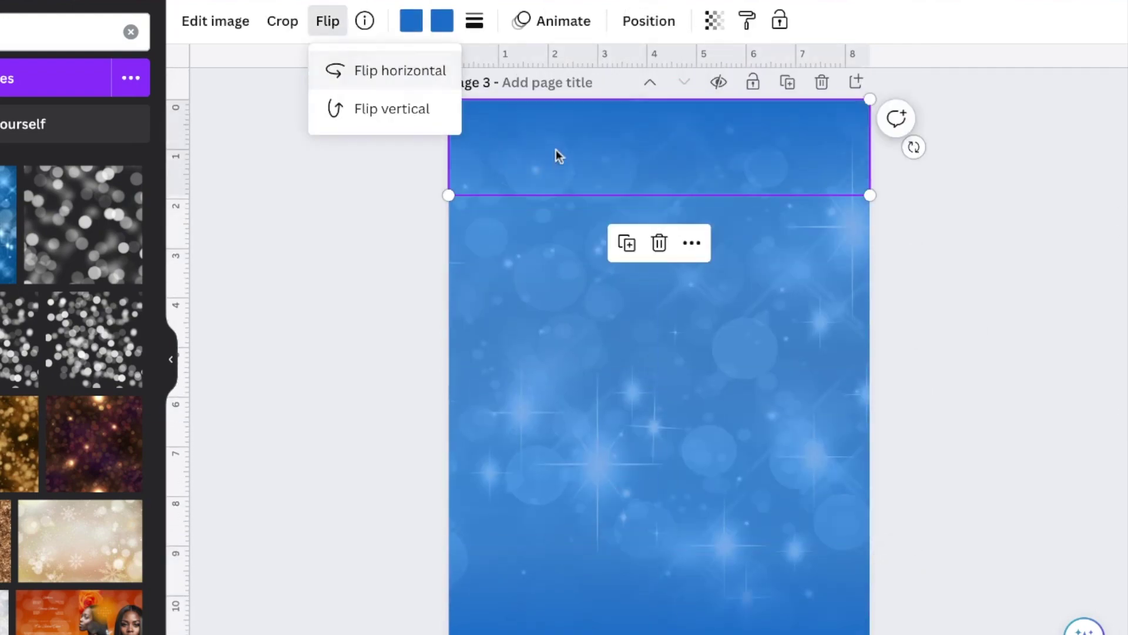
- Rotate a copy of the gradient upright and fit it along page 3's left edge
left_click(557, 153)
left_click_drag(914, 147, 652, 108)
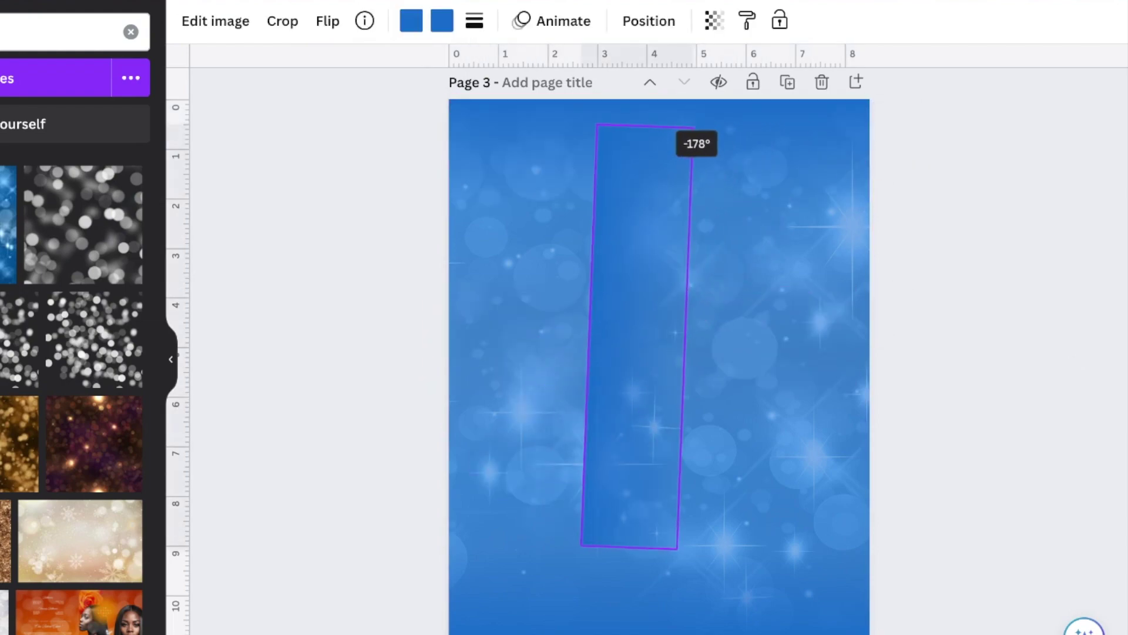
left_click_drag(637, 335, 501, 317)
left_click_drag(554, 533, 548, 524)
- Paste the obituary paragraph onto page 3 and duplicate it into a column of three stacked paragraphs
scroll(773, 290, "up", 1)
right_click(764, 214)
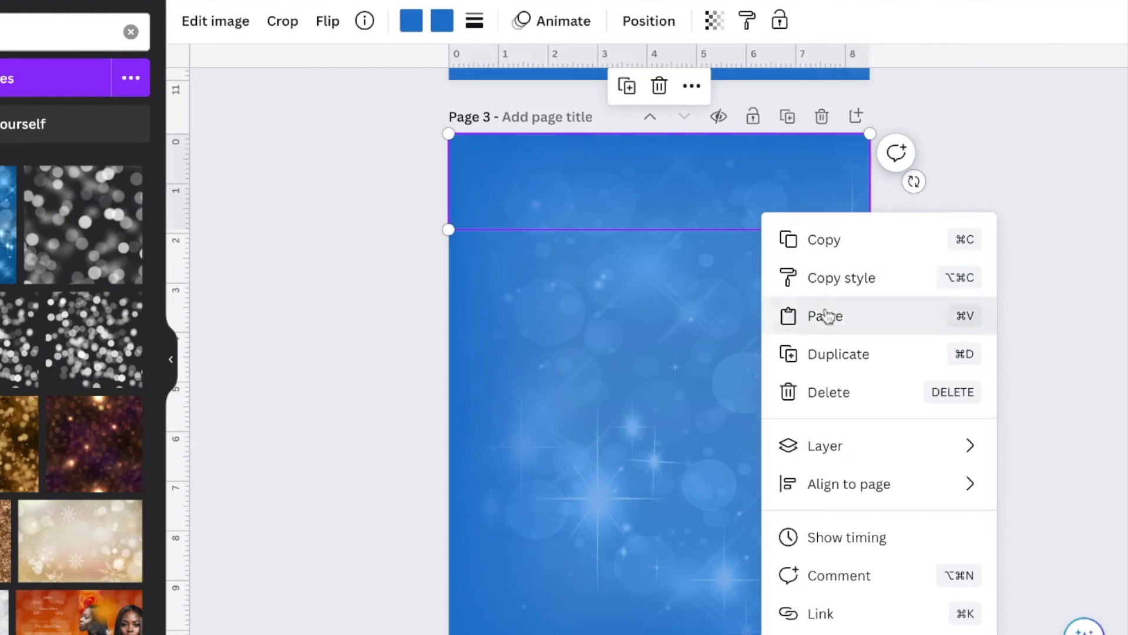
left_click(827, 316)
left_click_drag(814, 255, 636, 258)
key("super+d")
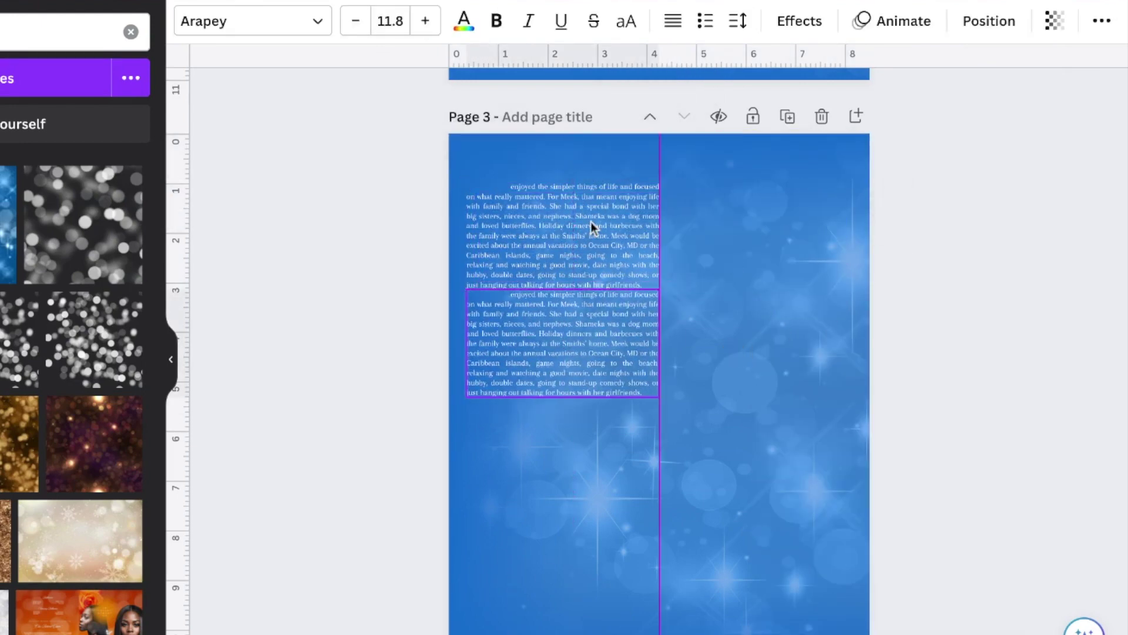
left_click_drag(509, 293, 509, 303)
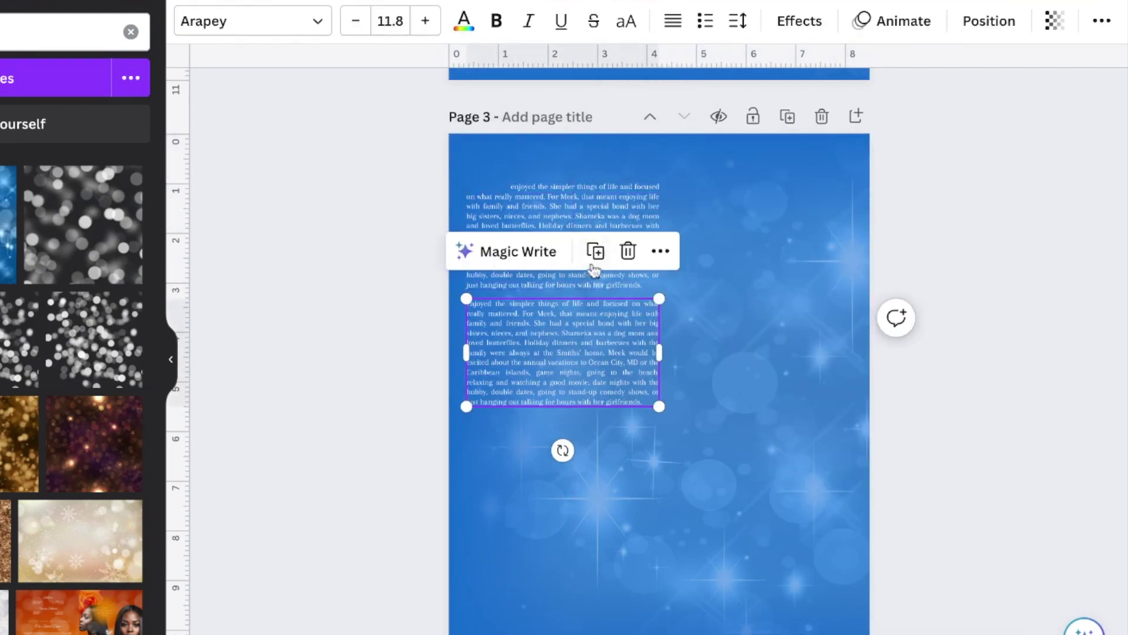
key("super+d")
left_click(457, 405)
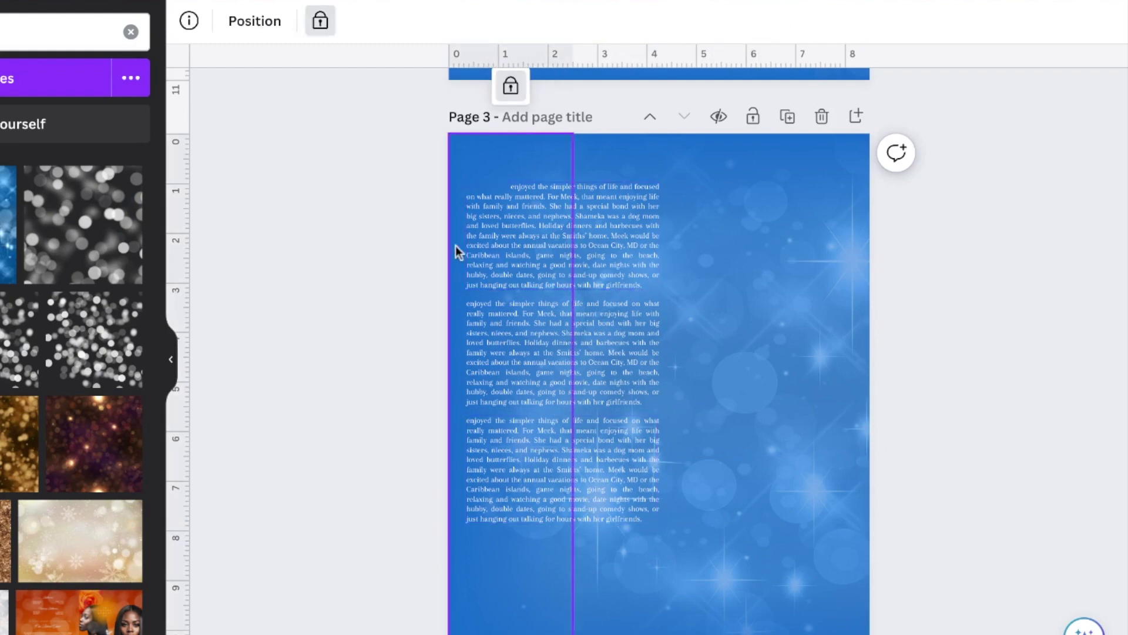
- Copy title text from page 2, replace it with the nickname and fit it at size 17.9 before the first obituary paragraph
key("ctrl+a")
scroll(607, 235, "up", 6)
left_click(611, 247)
left_click(757, 187)
left_click(727, 273)
left_click_drag(589, 271, 589, 457)
scroll(705, 459, "up", 3)
type("K")
left_click_drag(898, 628, 738, 564)
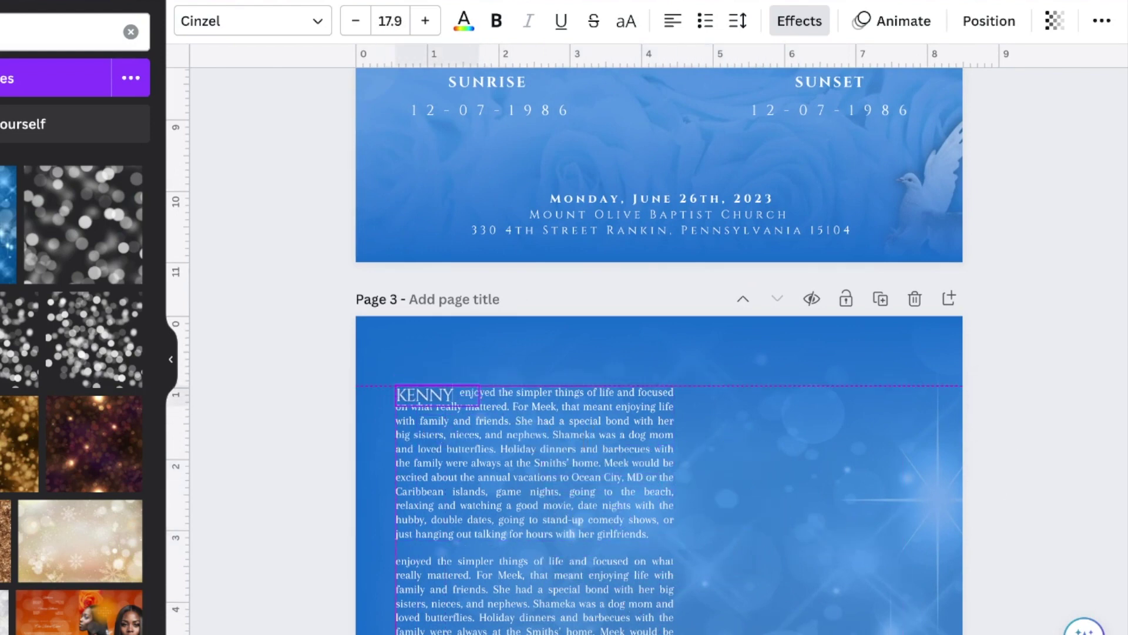
- Tighten the nickname's letter spacing to -72
scroll(388, 455, "up", 3)
left_click(737, 21)
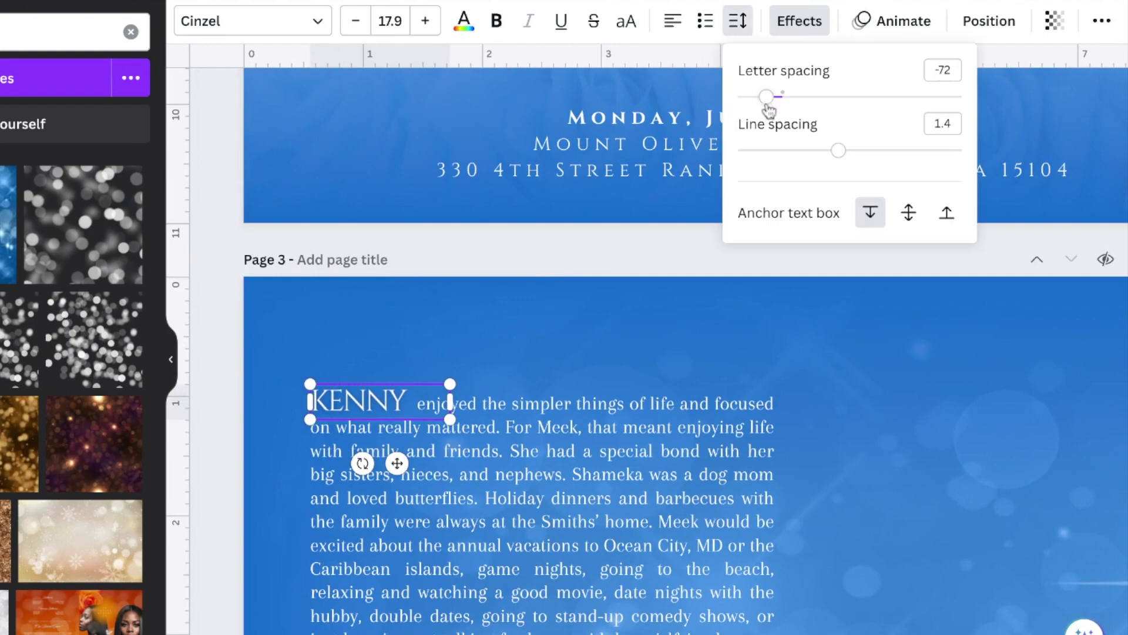
left_click(1017, 426)
scroll(646, 364, "down", 3)
scroll(637, 367, "down", 2)
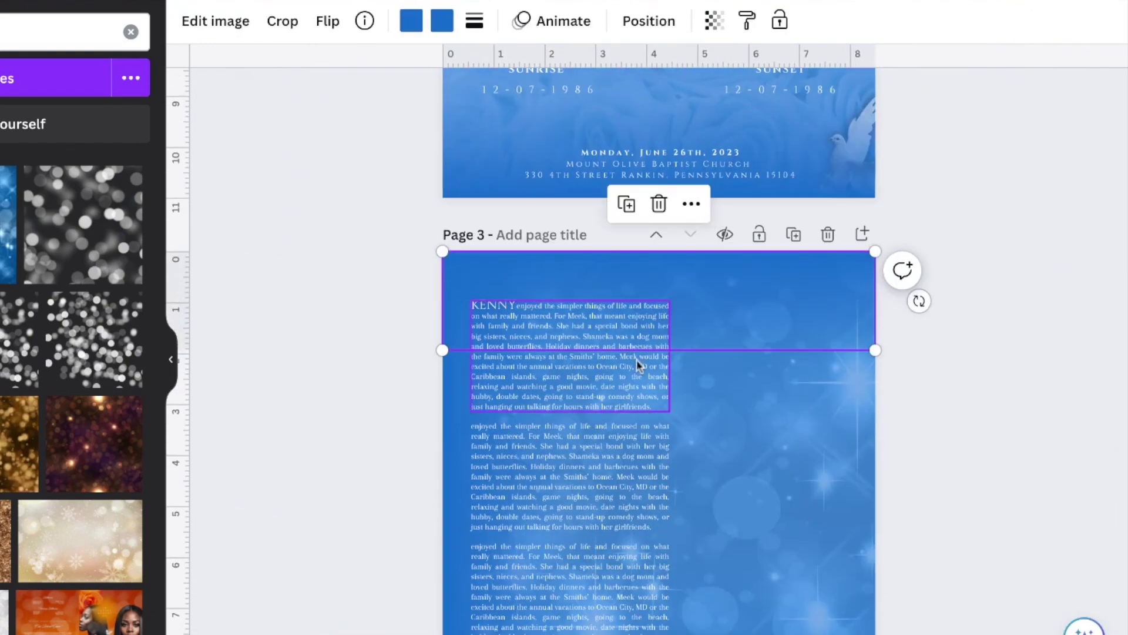
- Copy the IN LOVING MEMORY OF text from page 2 to page 3 and replace it with REMEBERING and the nickname
left_click(636, 368)
scroll(781, 320, "down", 2)
scroll(781, 320, "up", 5)
left_click(729, 287)
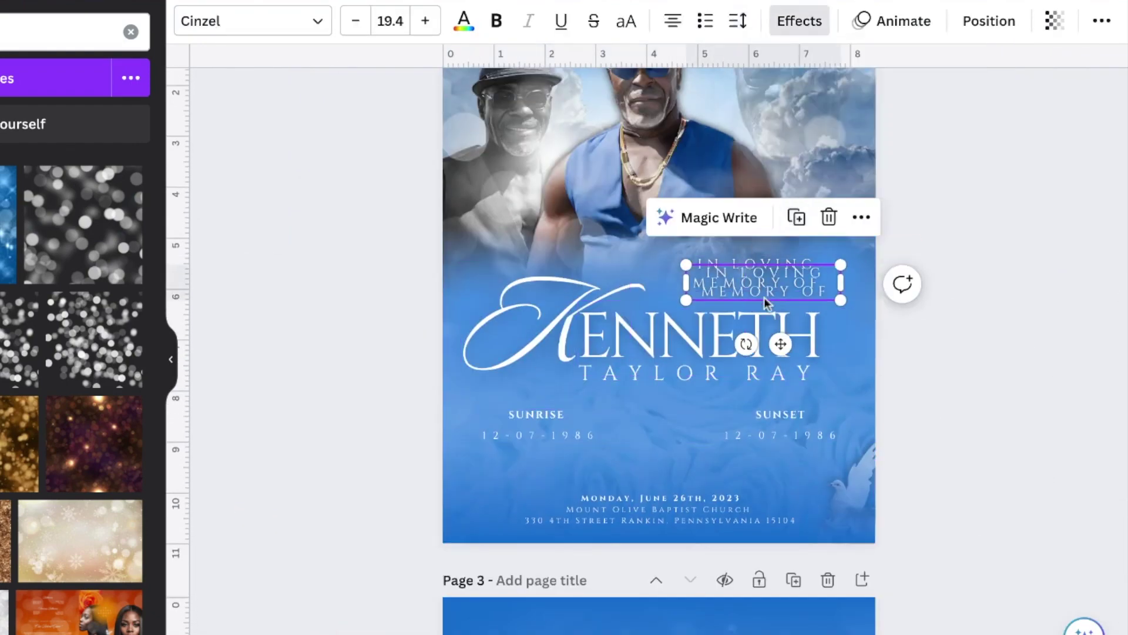
scroll(686, 341, "down", 5)
key("ctrl+v")
double_click(686, 339)
key("ctrl+a")
type("REMEBERING")
key("Return")
type("KENNY")
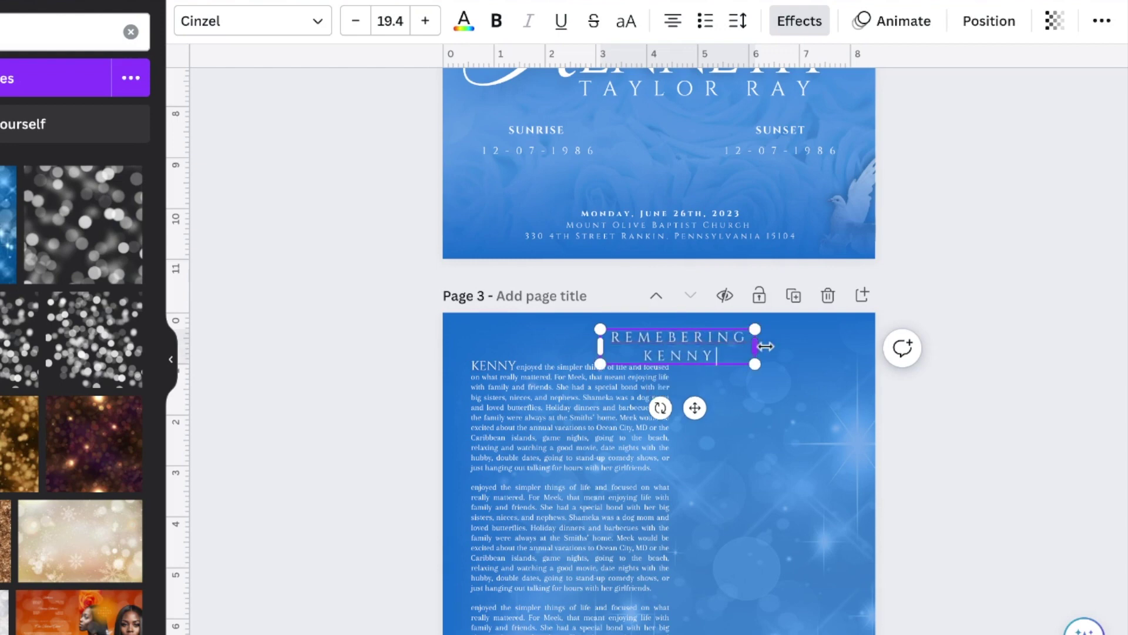
- Arrange the REMEBERING heading on one line and fit it to the obituary column's width above the first paragraph
left_click(735, 22)
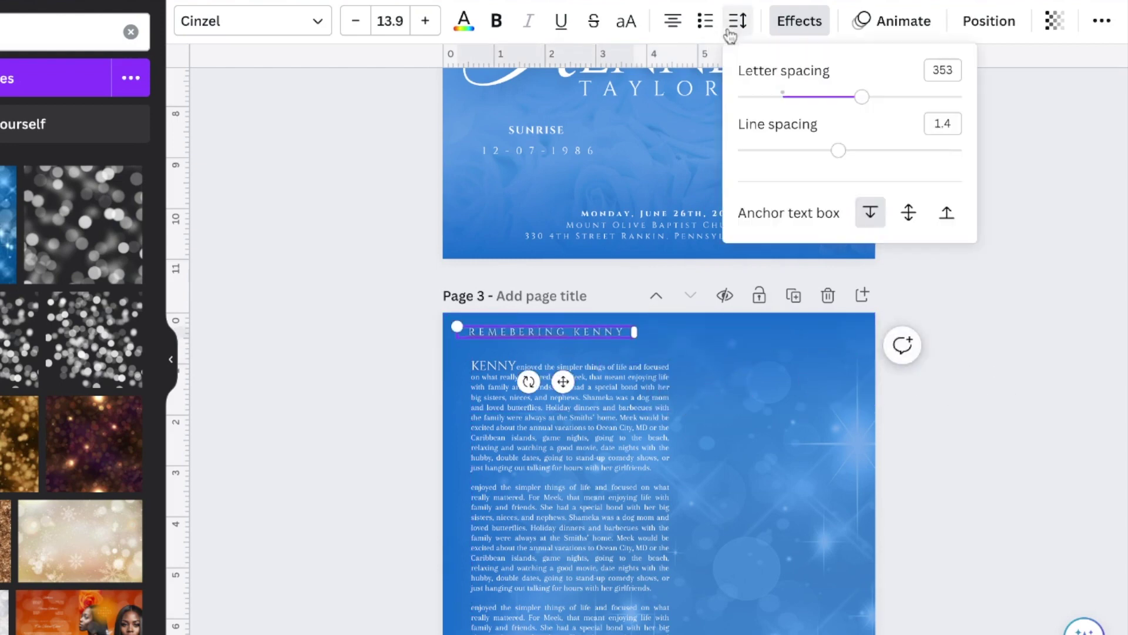
left_click_drag(644, 332, 671, 333)
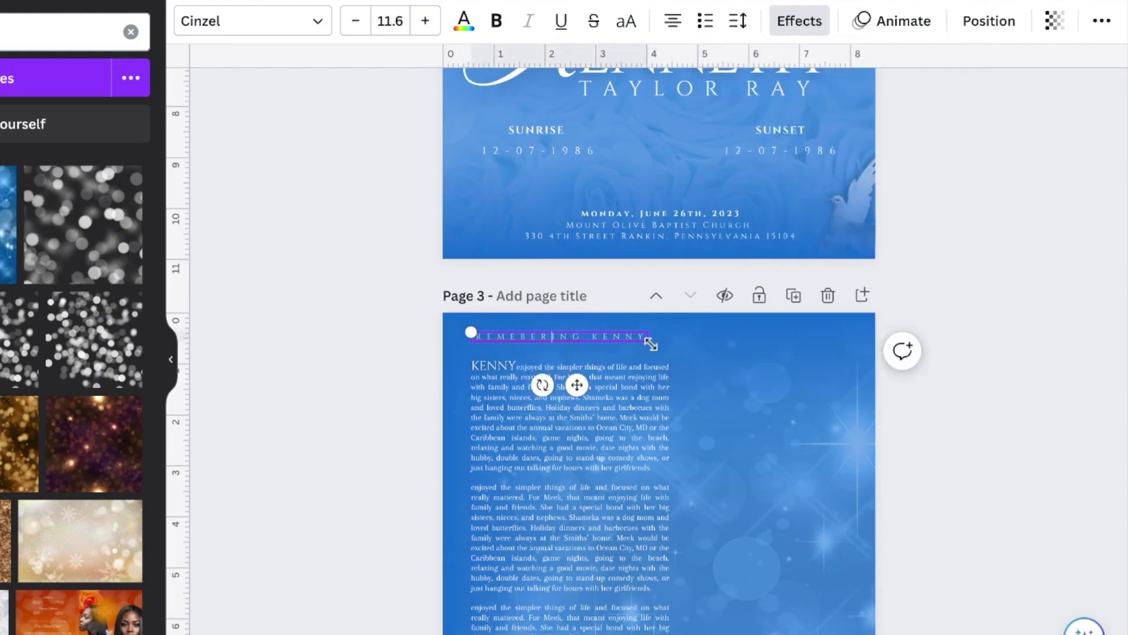
left_click(1057, 201)
- Duplicate page 3's vertical edge gradient and place the copy along the page's right edge
scroll(1070, 143, "down", 5)
left_click(496, 562)
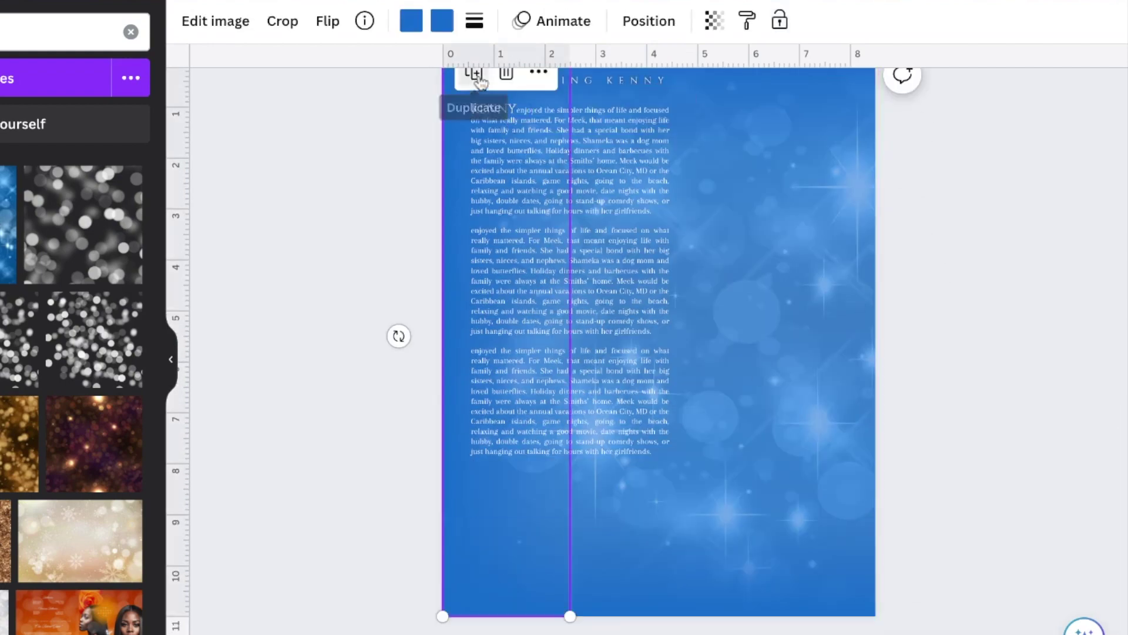
left_click(479, 75)
left_click_drag(508, 103, 821, 101)
scroll(822, 197, "up", 2)
left_click(371, 110)
scroll(1007, 234, "down", 2)
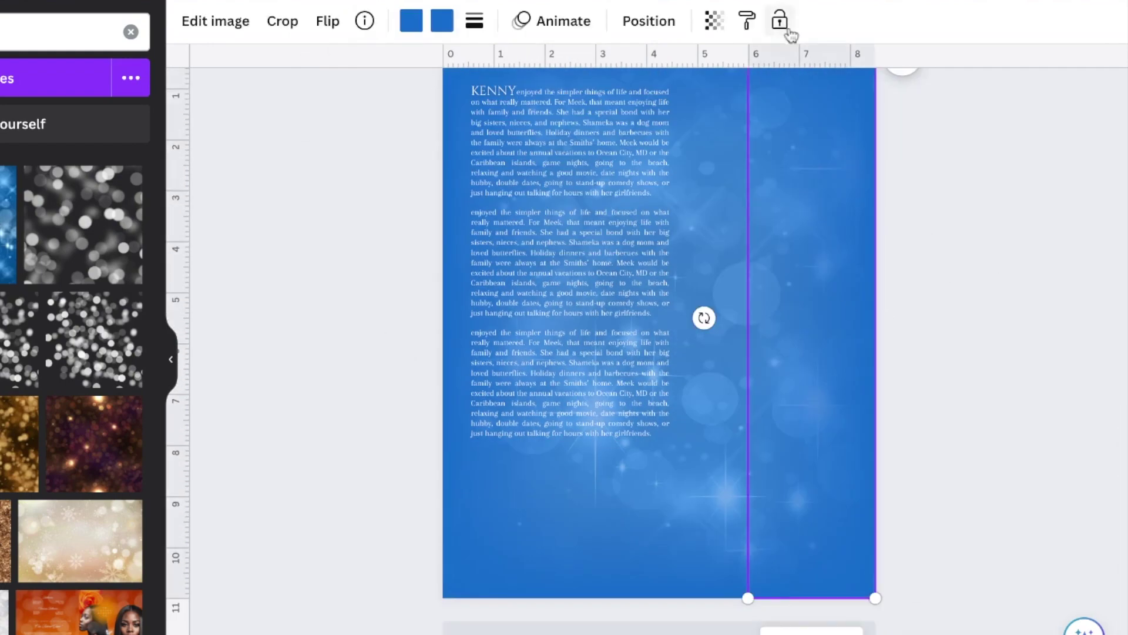
- Copy the cloud image from page 2 and place it over the lower part of page 3
scroll(622, 191, "up", 10)
left_click(628, 211)
left_click(726, 158)
left_click_drag(746, 288, 735, 529)
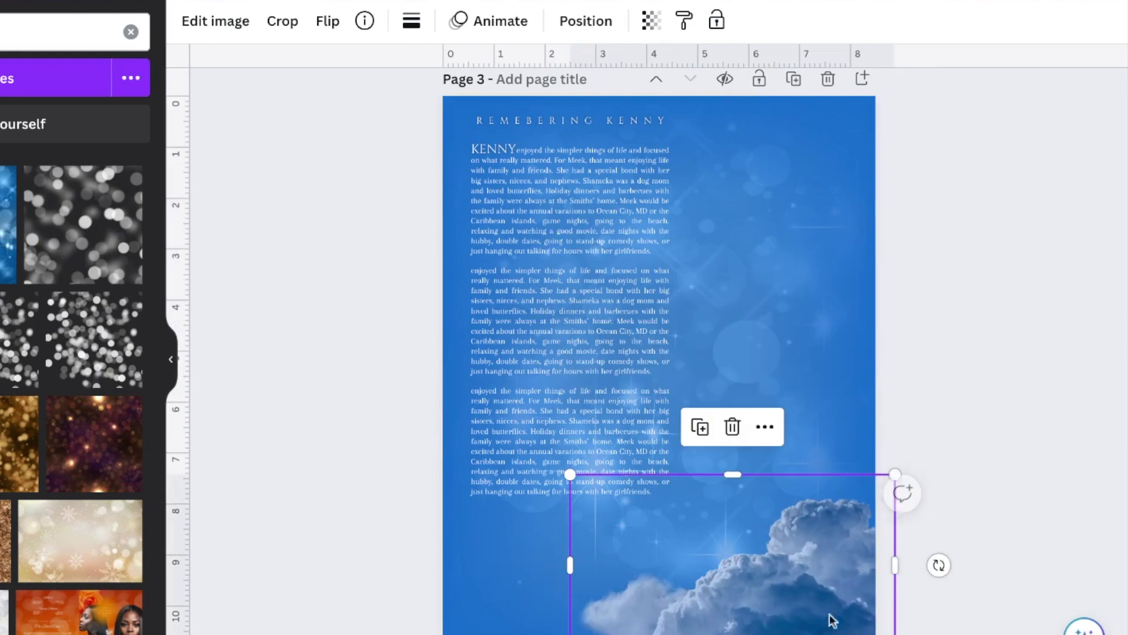
- Enlarge the cloud image, flip it and position it across the bottom of page 3
left_click_drag(895, 474, 1026, 399)
left_click_drag(905, 552, 597, 533)
left_click(327, 20)
left_click(328, 70)
left_click_drag(396, 555, 466, 554)
- Send the cloud images on page 3 behind the text and gradients and fade them with transparency
right_click(547, 529)
mouse_move(605, 352)
left_click(814, 467)
left_click(651, 20)
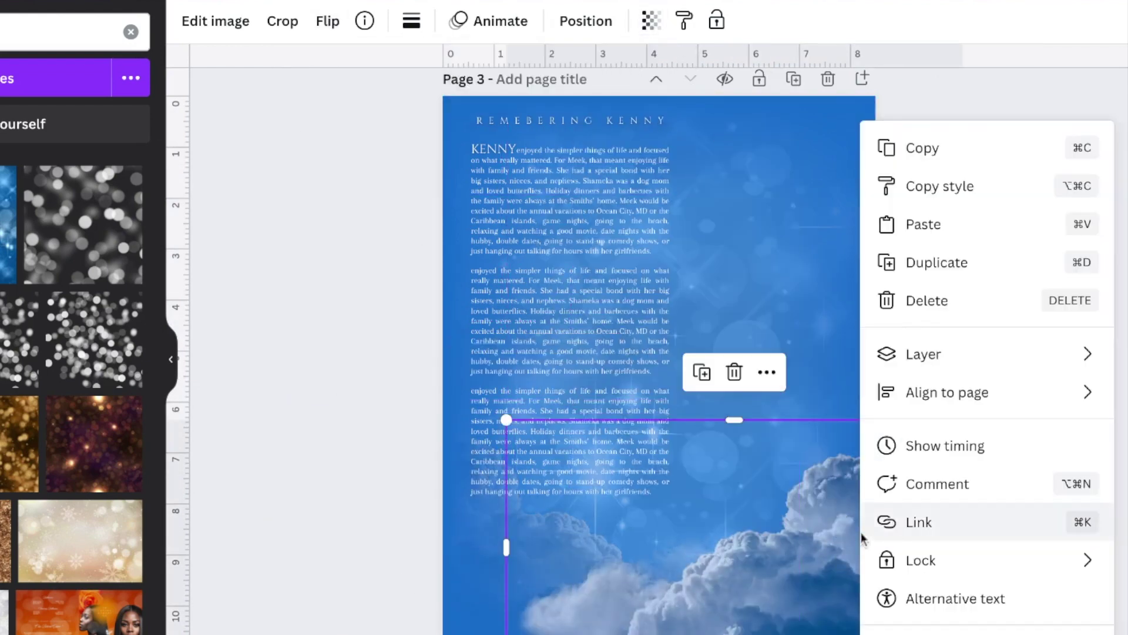
mouse_move(908, 354)
left_click(700, 468)
left_click(651, 21)
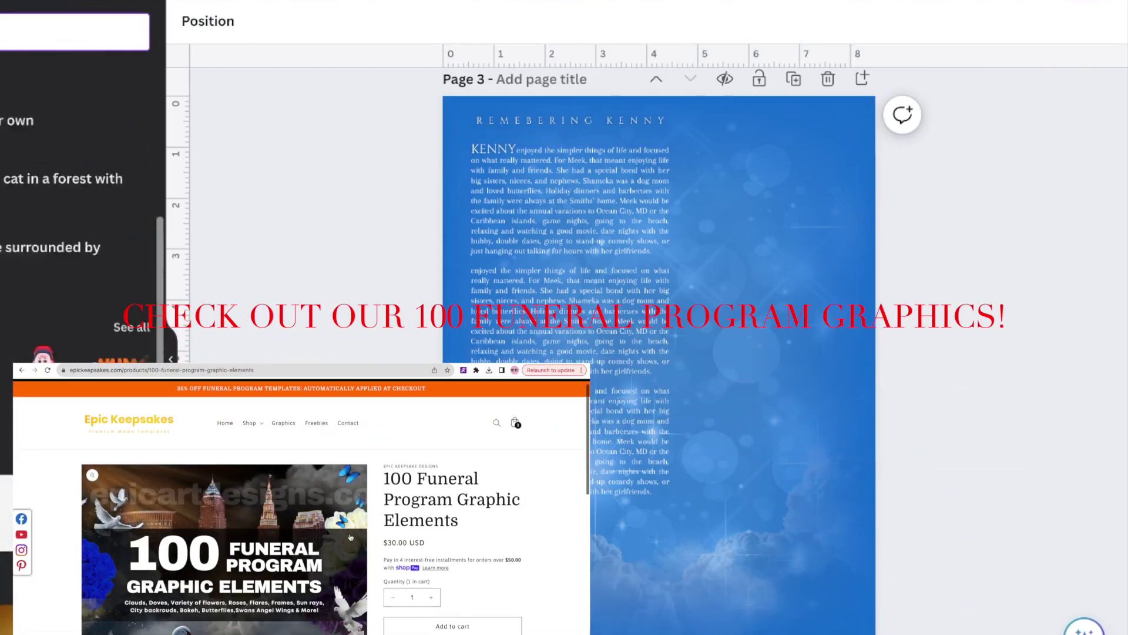
- Add a rectangular photo frame to page 3 and shrink it to a small portrait beside the first paragraph
scroll(82, 235, "down", 5)
left_click(18, 339)
left_click_drag(549, 265, 689, 405)
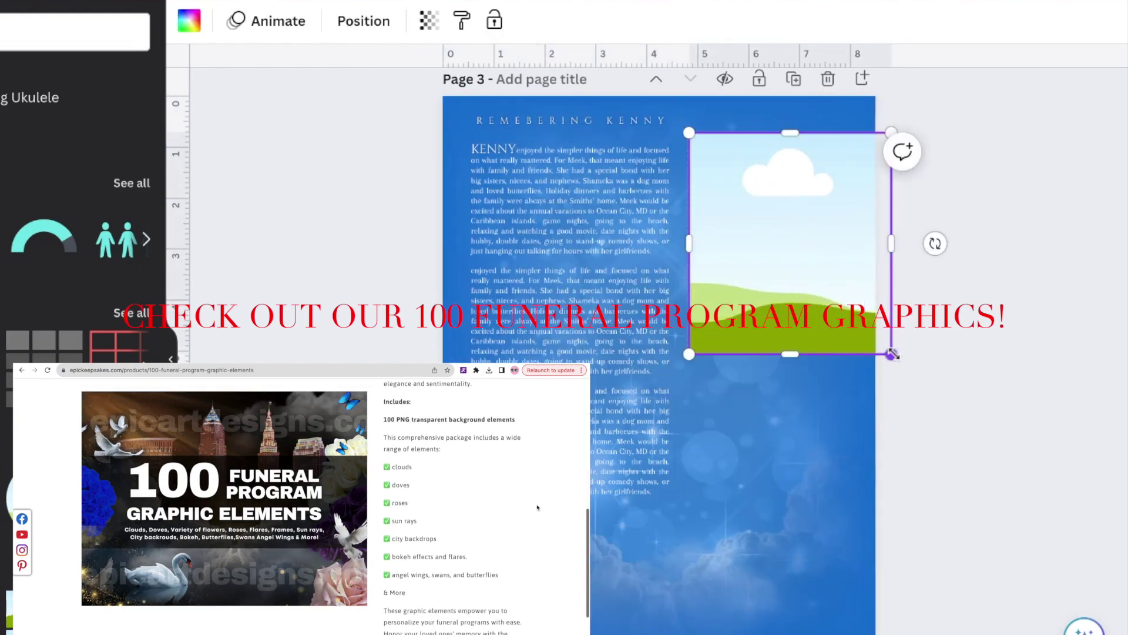
left_click_drag(892, 354, 797, 164)
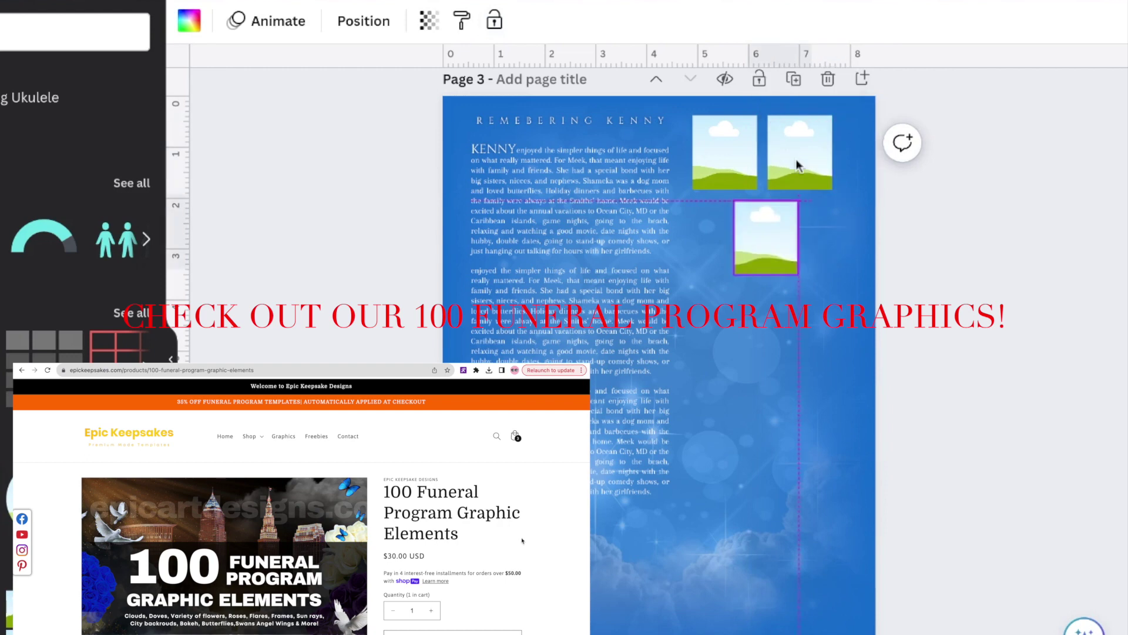
- Duplicate the photo frame into an evenly spaced grid of two columns and three rows
key("ctrl+d")
left_click_drag(757, 278, 776, 239)
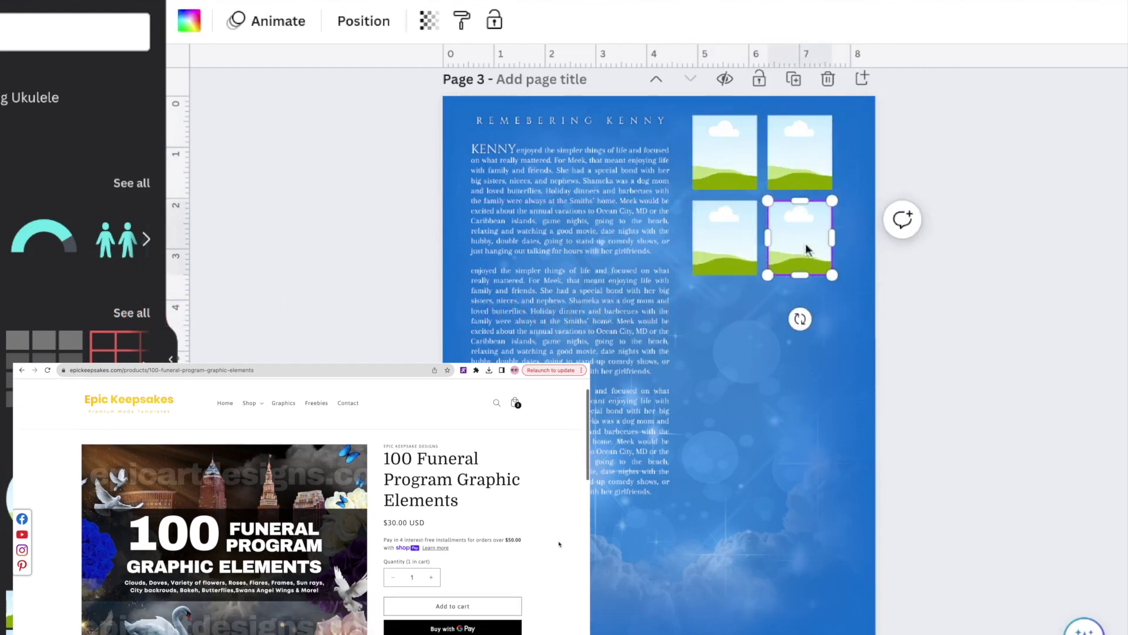
key("ctrl+d")
mouse_move(798, 307)
left_mouse_down()
mouse_move(730, 319)
mouse_move(650, 396)
mouse_move(800, 321)
left_mouse_up()
key("ctrl+d")
- Shift the six-frame grid slightly right to leave a wider gap beside the obituary text
key("Tab")
key("Tab")
key("Tab")
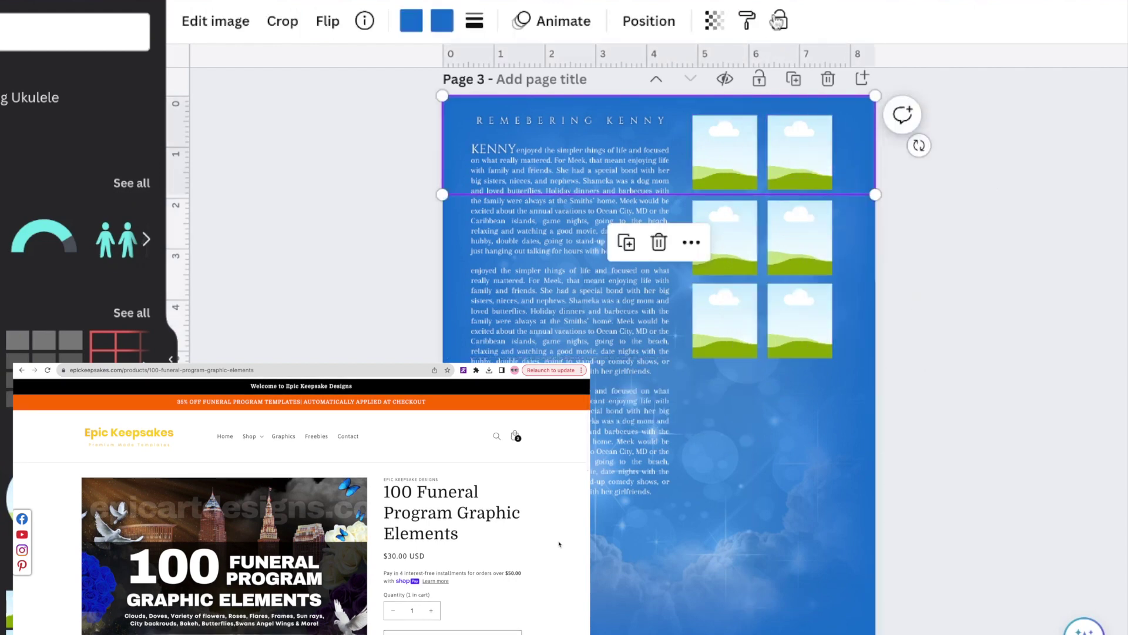
left_click_drag(734, 164, 734, 166)
left_click_drag(734, 166, 750, 165)
- Copy the nickname text below the third paragraph and replace it with the heading FAMILY ACKNOWLEDGEMENTS
left_click(501, 150)
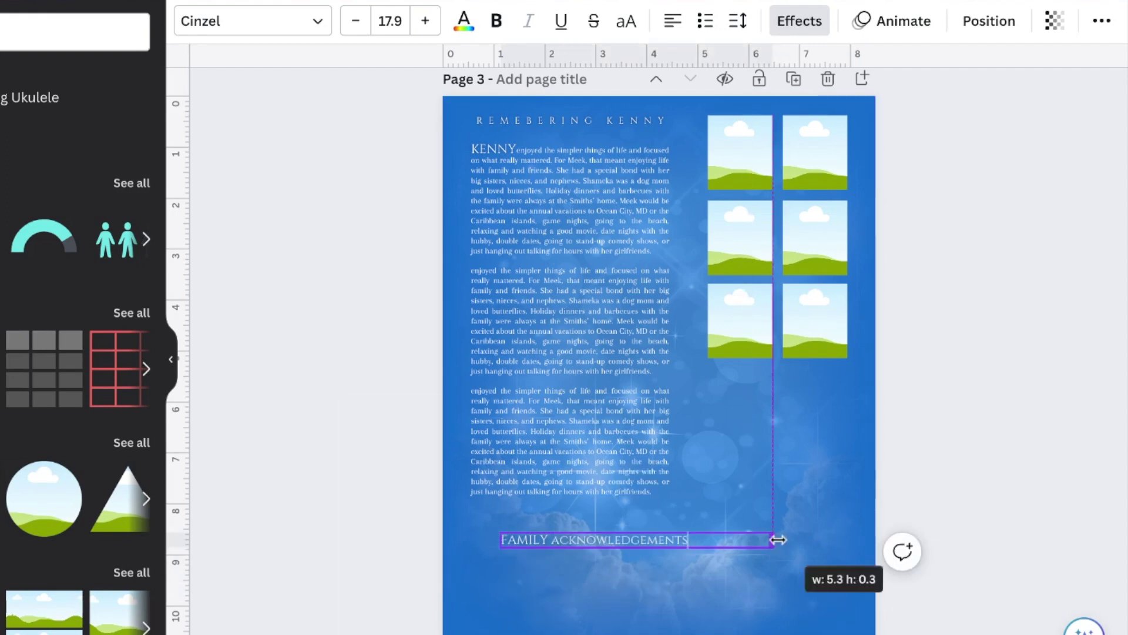
left_click(573, 439)
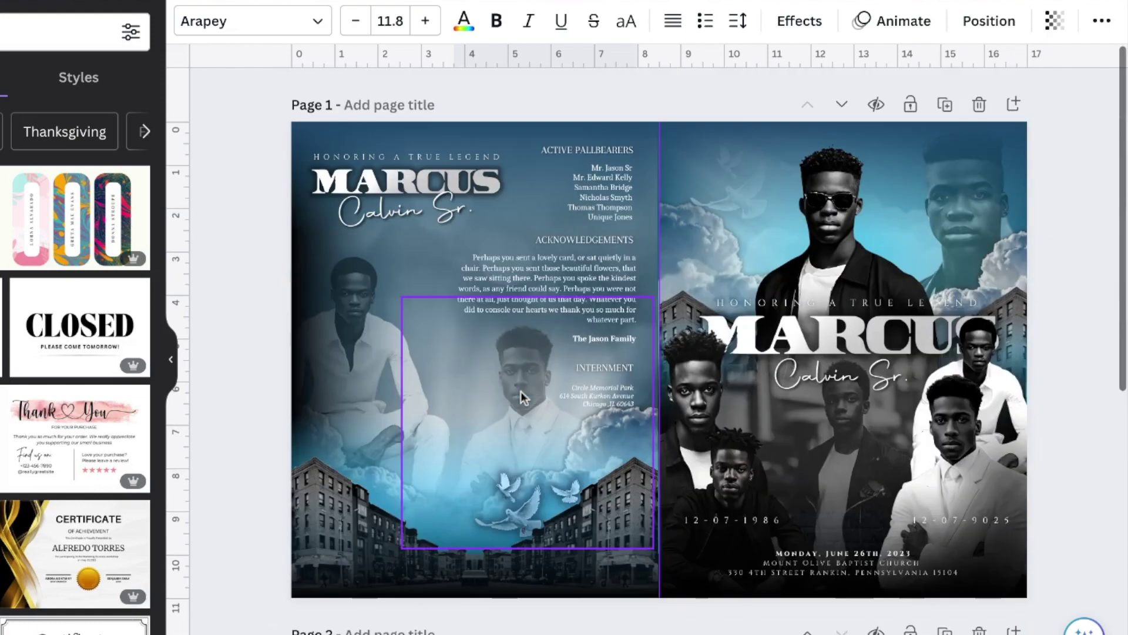
- Copy the acknowledgements paragraph from the other memorial design and centre it beneath page 3's FAMILY ACKNOWLEDGEMENTS heading
right_click(529, 288)
triple_click(527, 288)
key("ctrl+a")
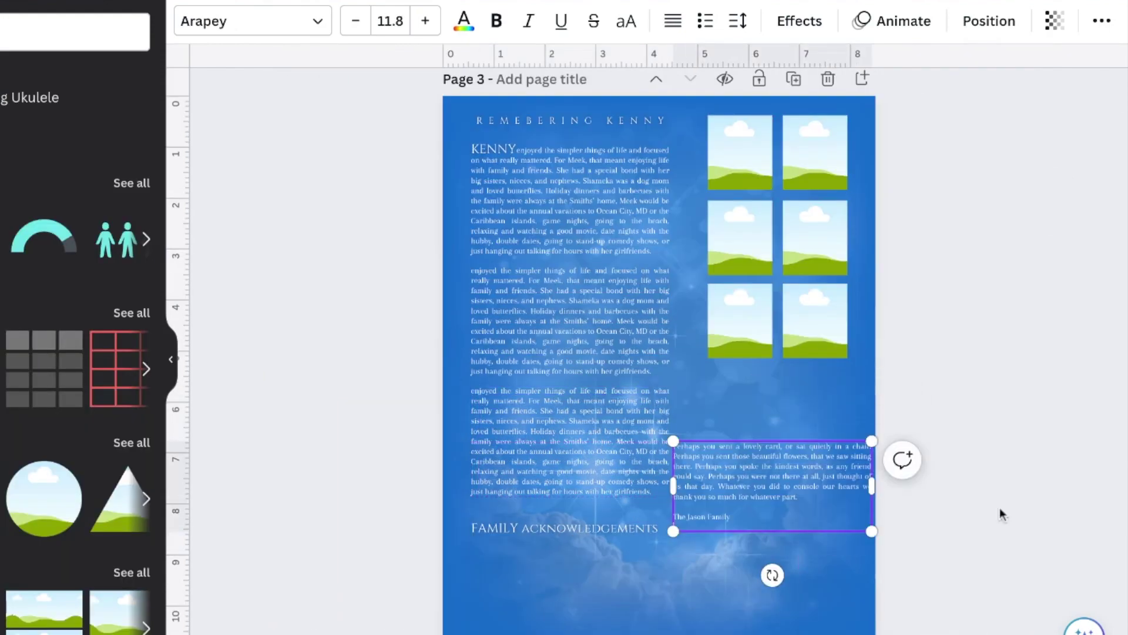
left_click_drag(764, 499, 823, 491)
left_click(673, 20)
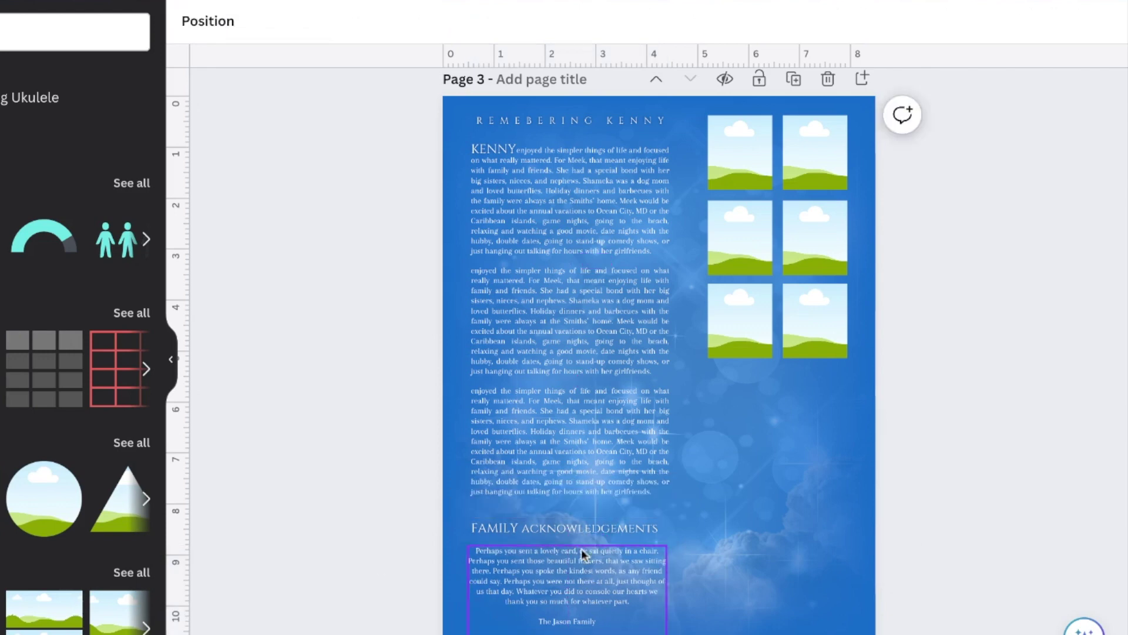
- Set the FAMILY ACKNOWLEDGEMENTS heading in centred uppercase across the column and make the family's signature line bold
left_click(600, 528)
left_click_drag(663, 536, 703, 532)
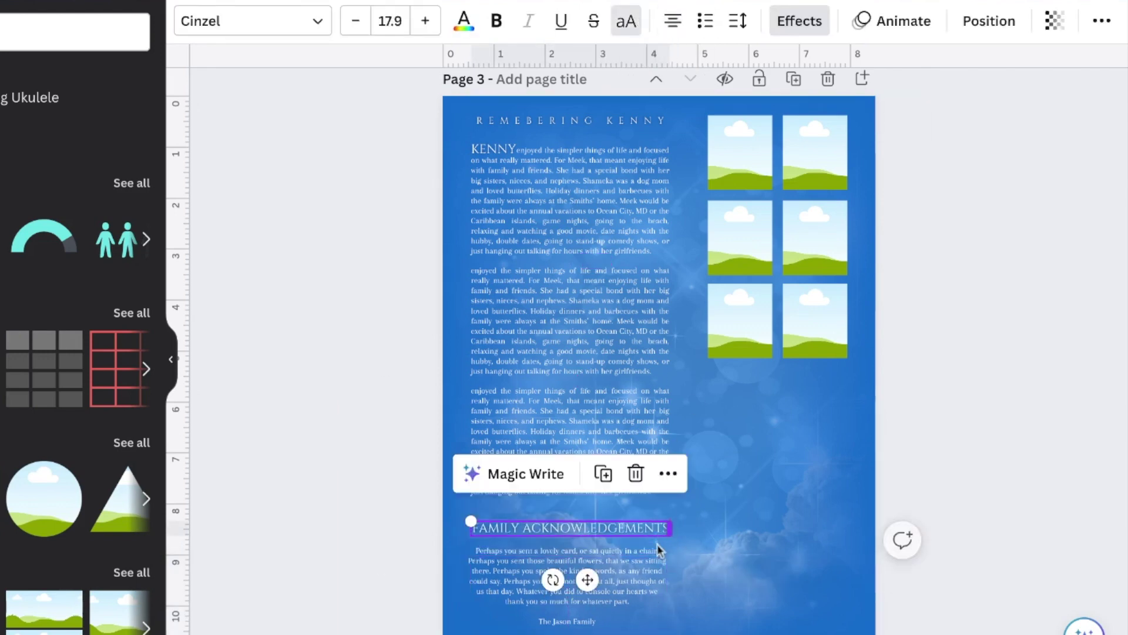
left_click(543, 614)
- In the other memorial design, select and group the pallbearers, acknowledgements and internment headings with the names list and cemetery address
left_click(351, 266)
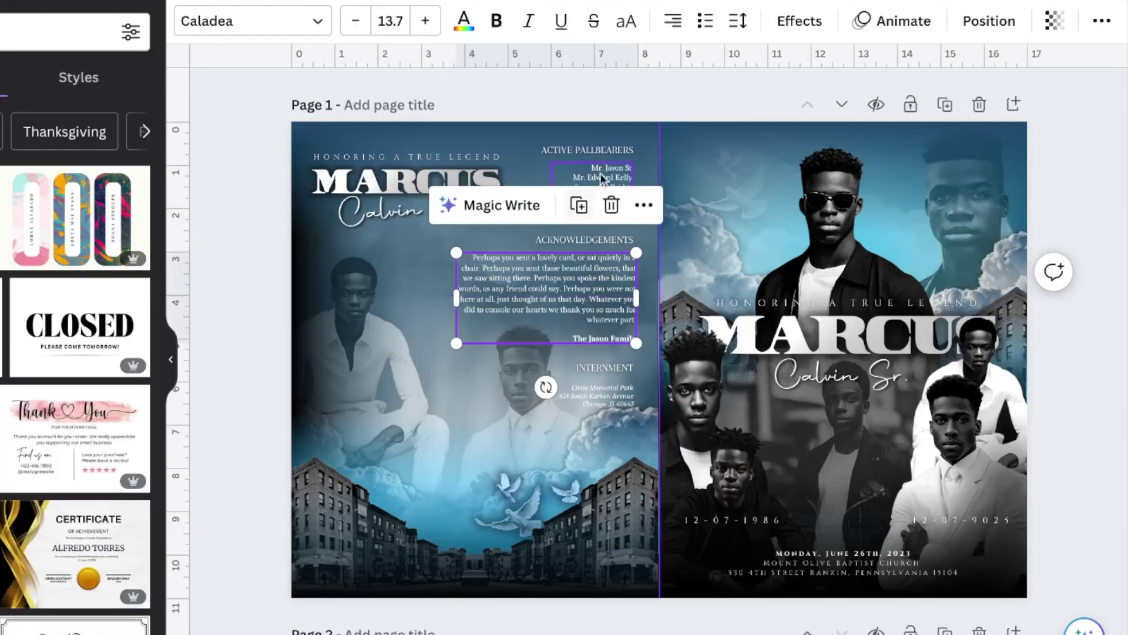
right_click(605, 152)
mouse_move(680, 388)
left_click(919, 541)
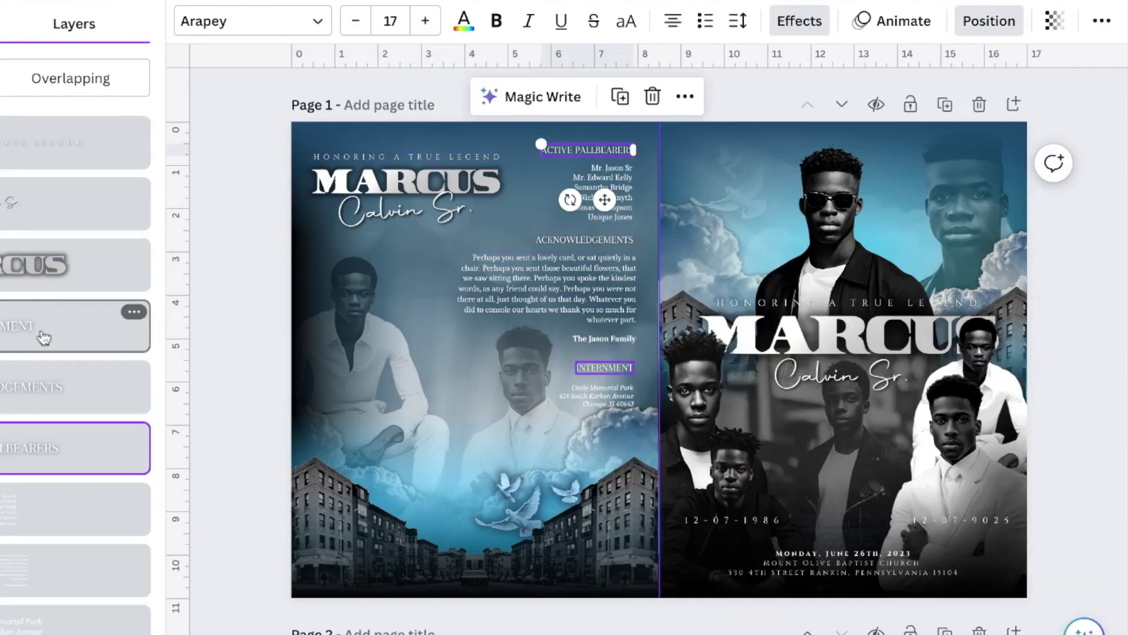
scroll(51, 511, "down", 2)
left_click(46, 554, "shift")
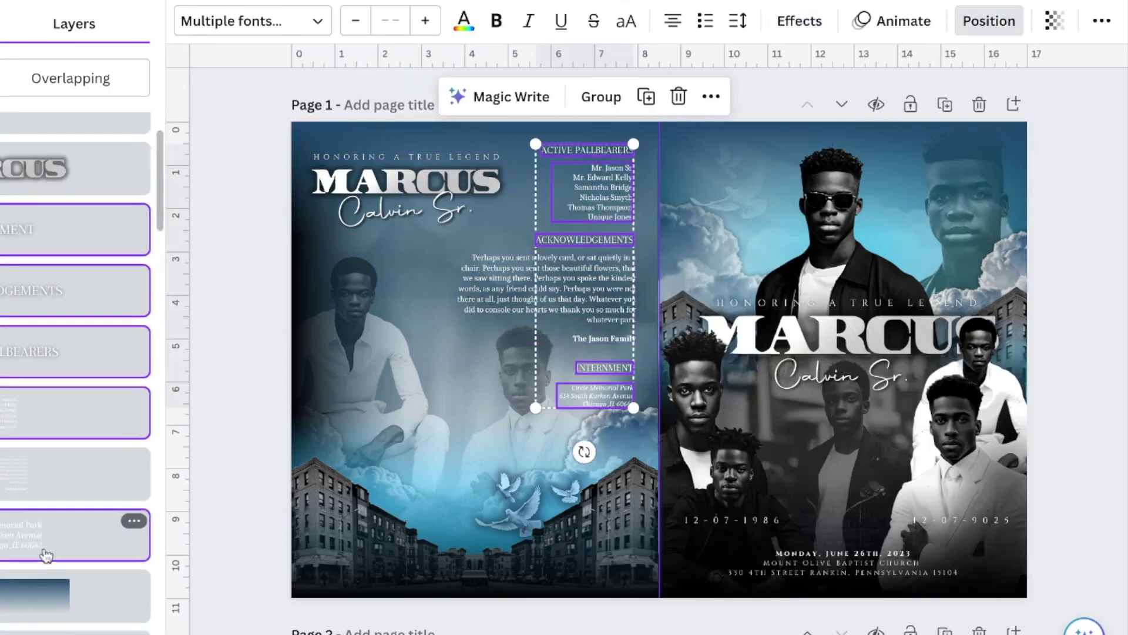
left_click(605, 97)
- Paste the grouped service texts onto page 3, place them under the photo frames and remove the extra ACKNOWLEDGEMENTS heading
right_click(661, 163)
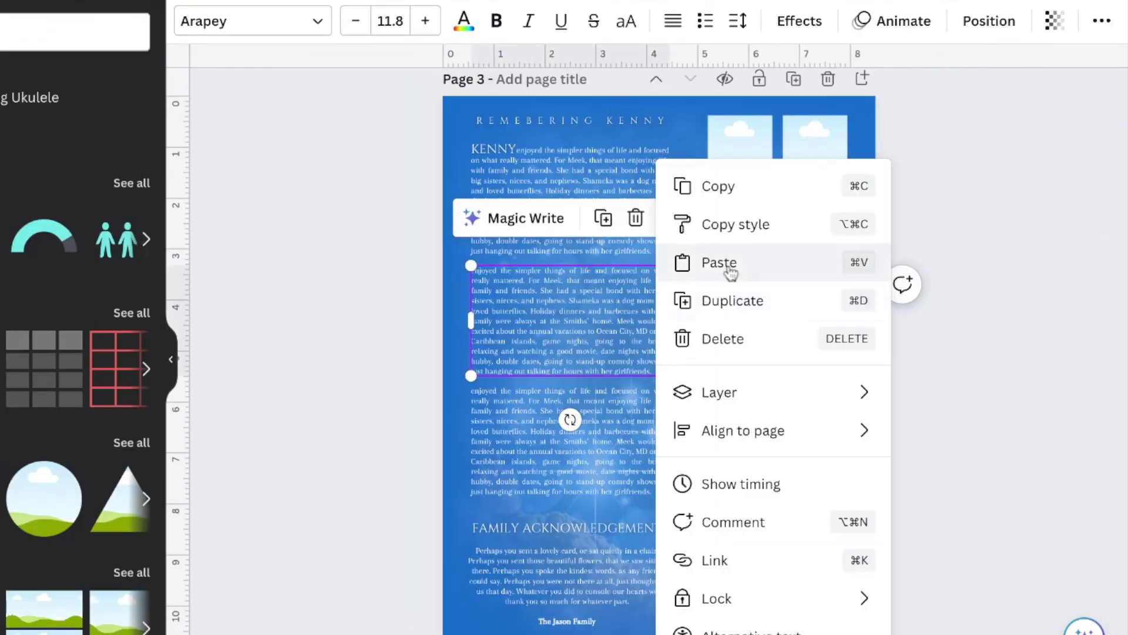
left_click(726, 261)
left_click_drag(788, 326, 788, 467)
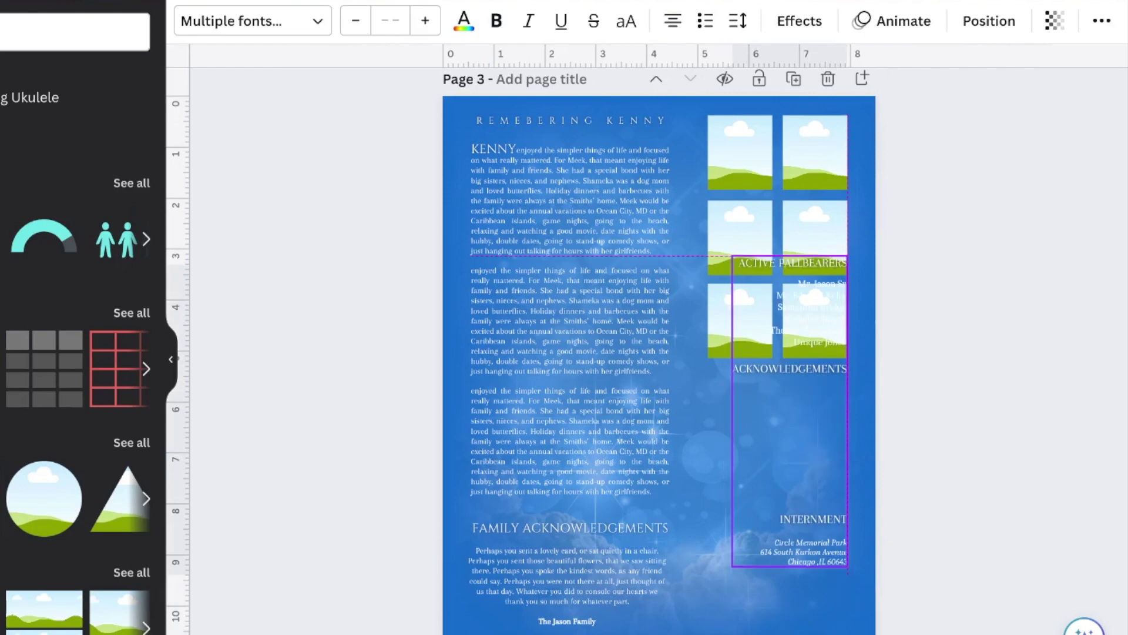
left_click_drag(790, 323, 794, 467)
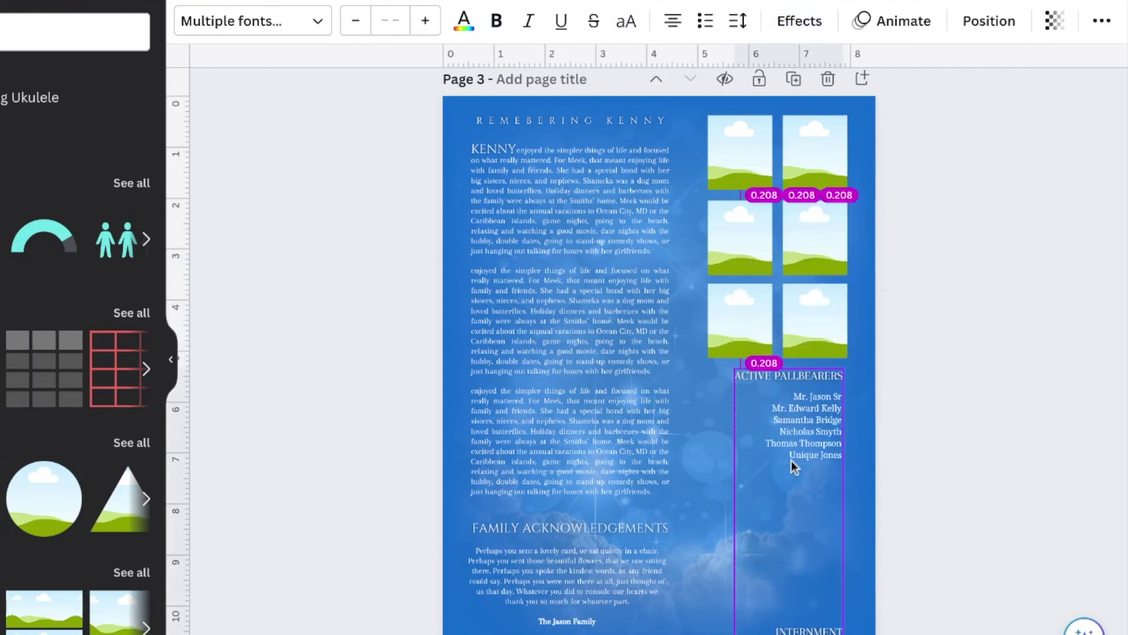
left_click_drag(831, 593, 830, 535)
- Retitle the INTERNMENT heading BURIAL and rearrange the burial and ACTIVE PALLBEARERS texts beneath the photo frames
double_click(831, 578)
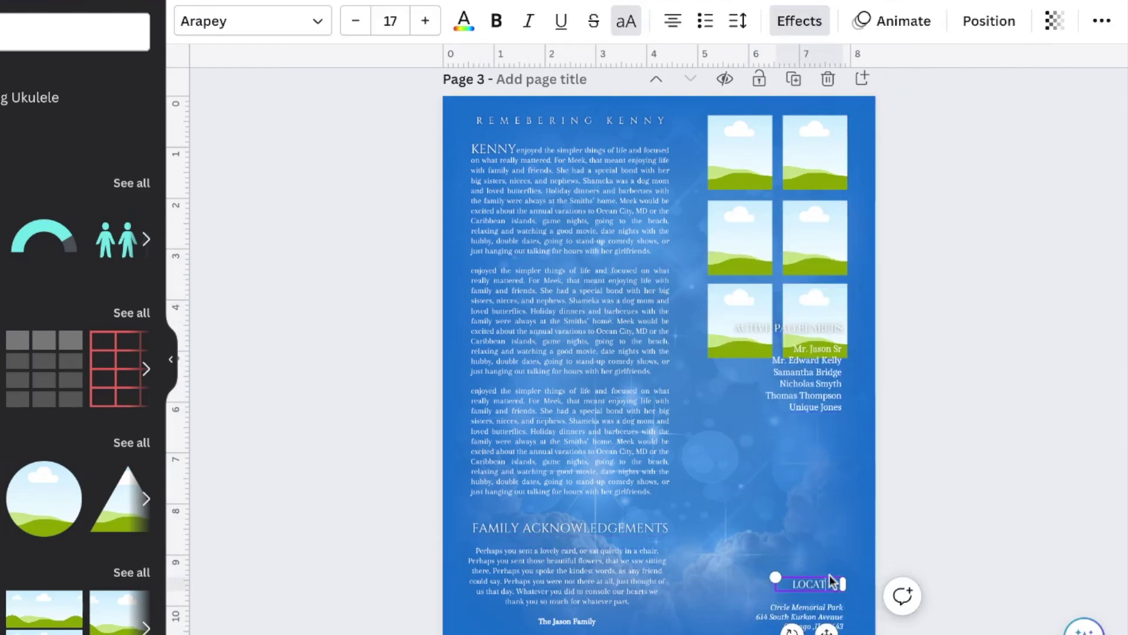
left_click_drag(820, 586, 822, 588)
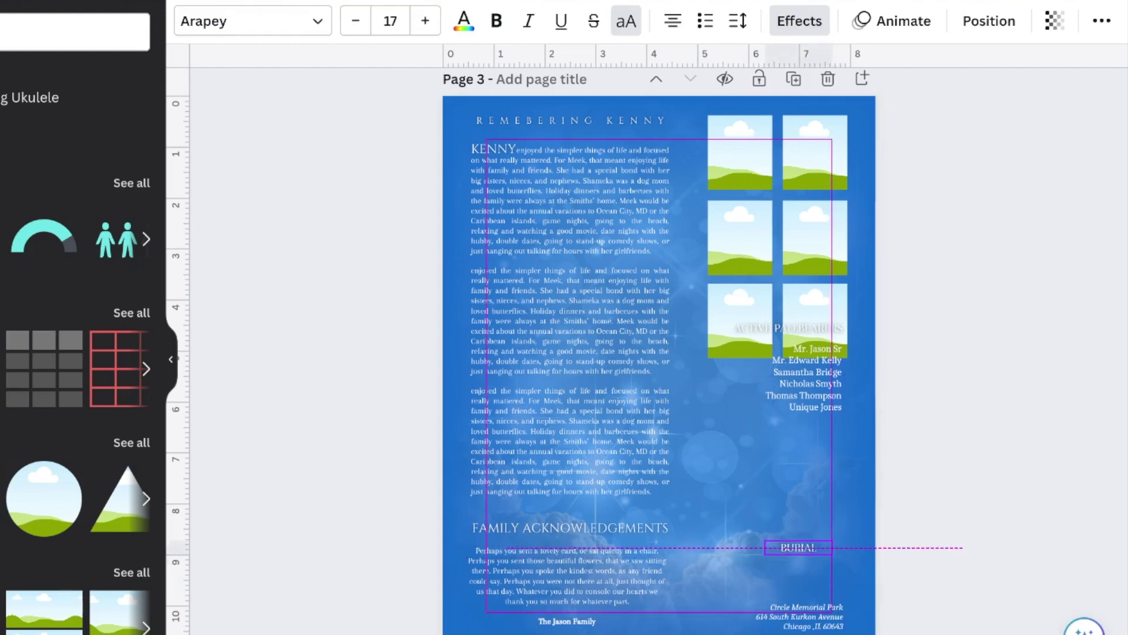
left_click(799, 616)
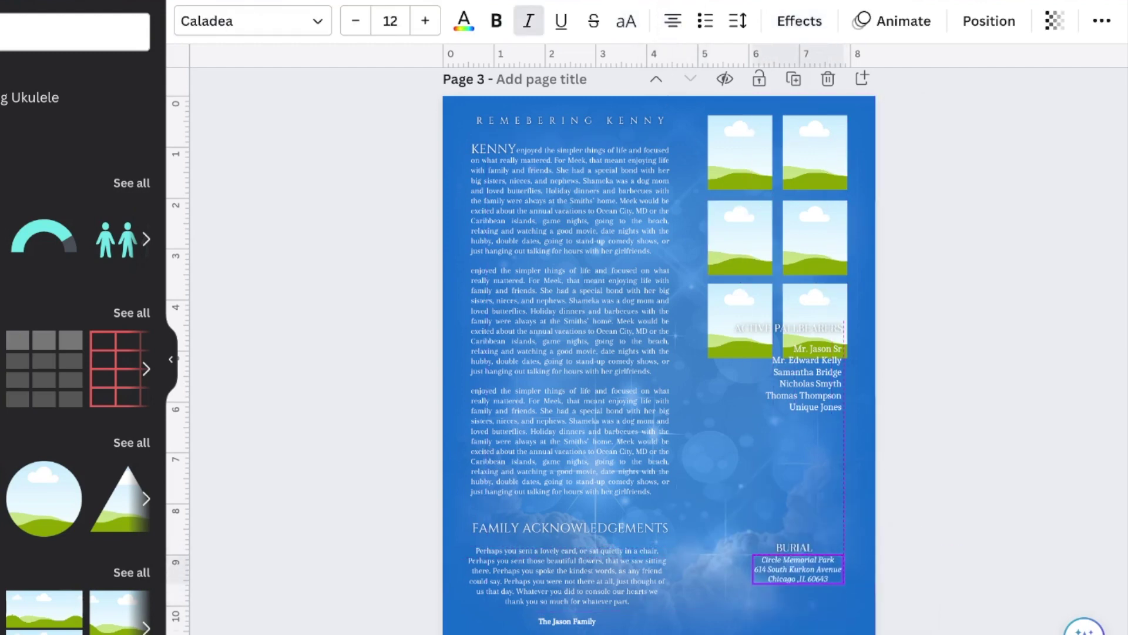
left_click_drag(811, 315, 811, 373)
left_click(811, 376)
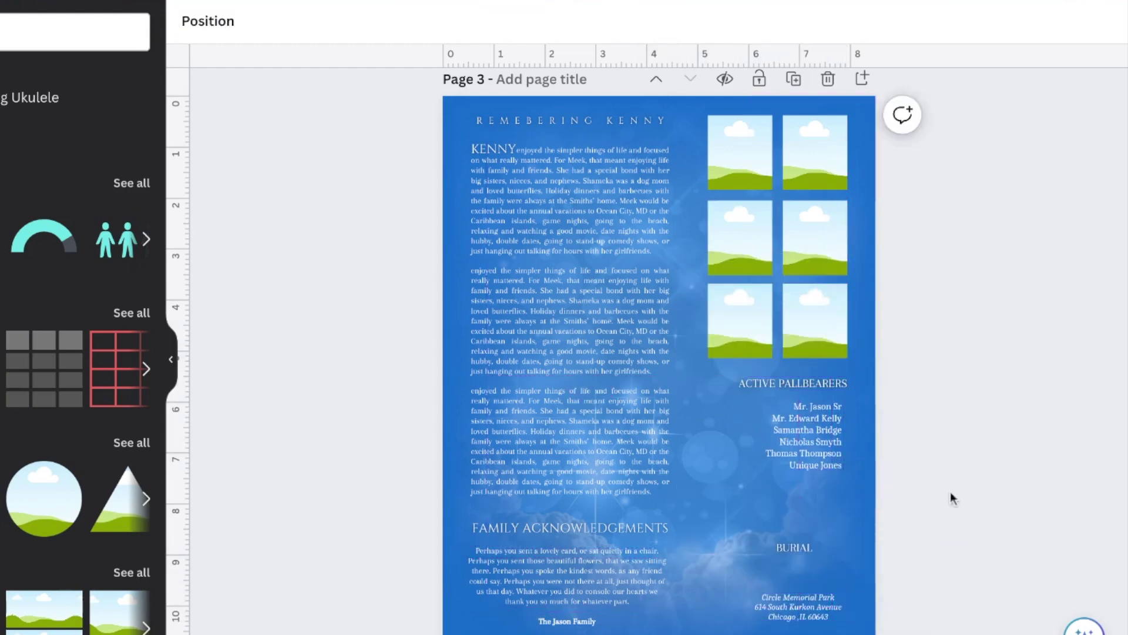
- Duplicate the pallbearers heading and names list, retitle the heading HONORARY PALLBEARERS and place the block above the burial details
key("ctrl+d")
left_click_drag(794, 388, 787, 494)
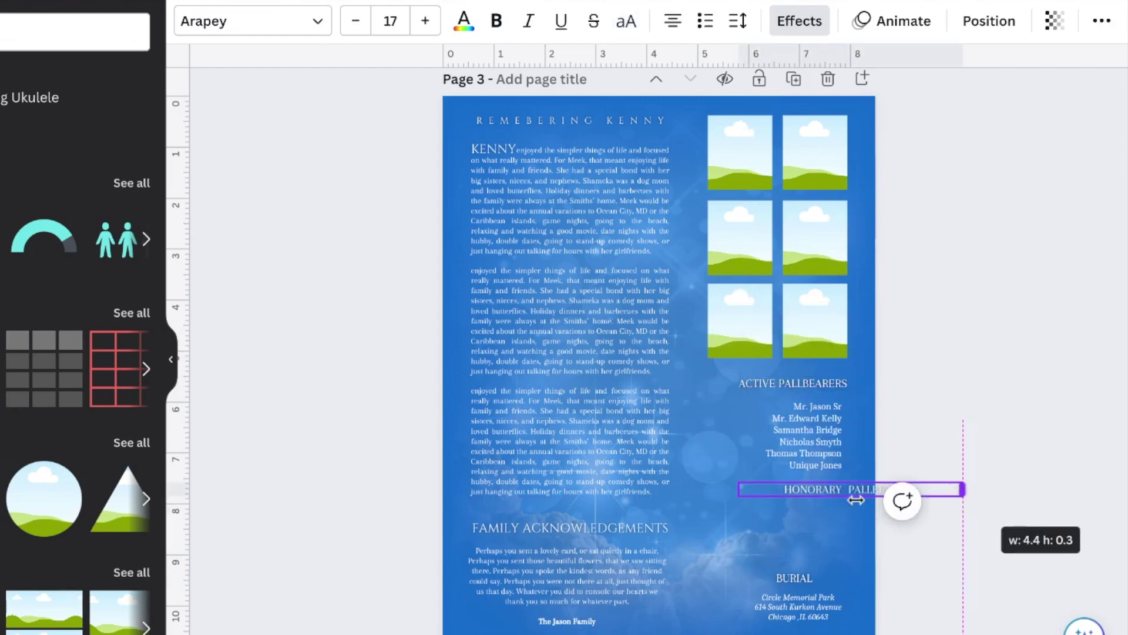
left_click(805, 408)
key("ctrl+d")
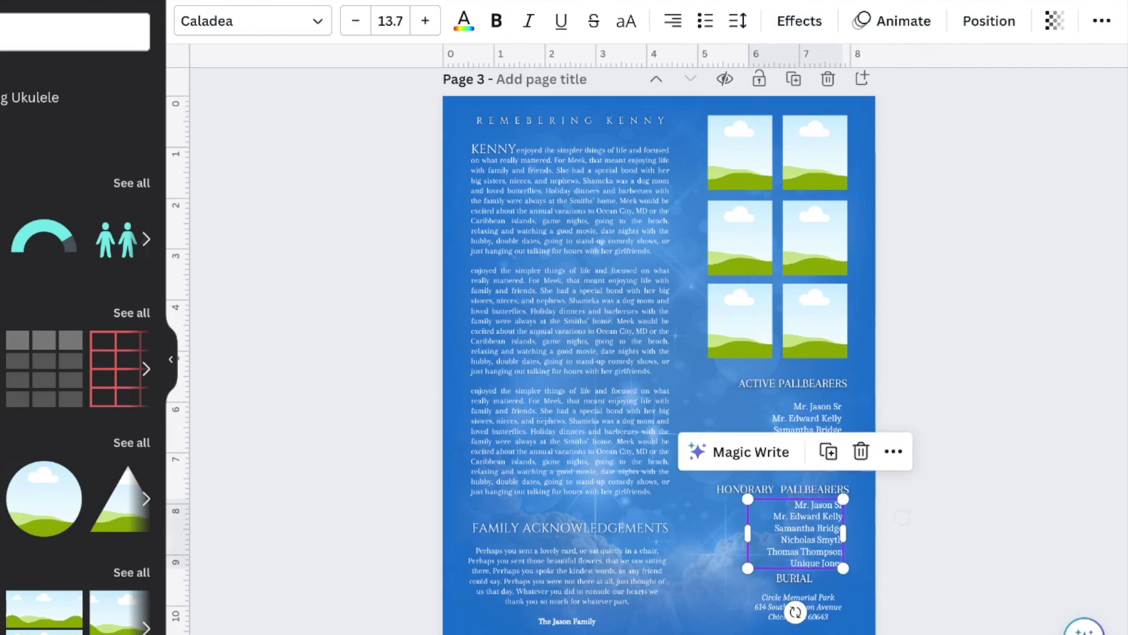
left_click(809, 600)
scroll(994, 454, "up", 4)
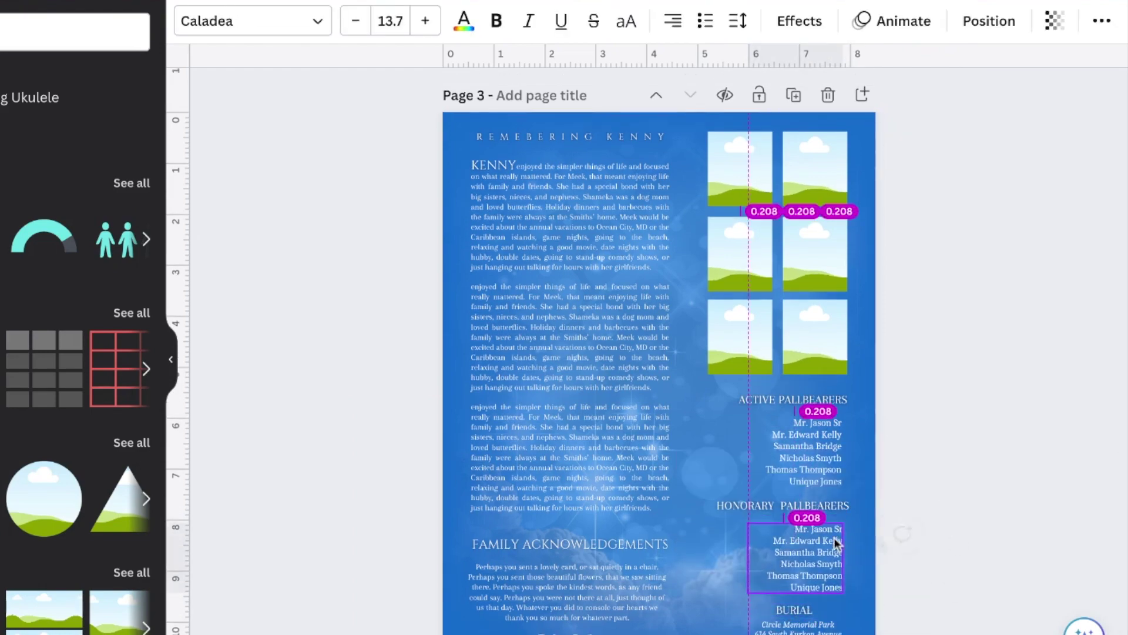
left_click_drag(852, 226, 635, 605)
- Move the IN LOVING MEMORY OF text and the large name title slightly left on the page 2 cover
scroll(967, 370, "up", 11)
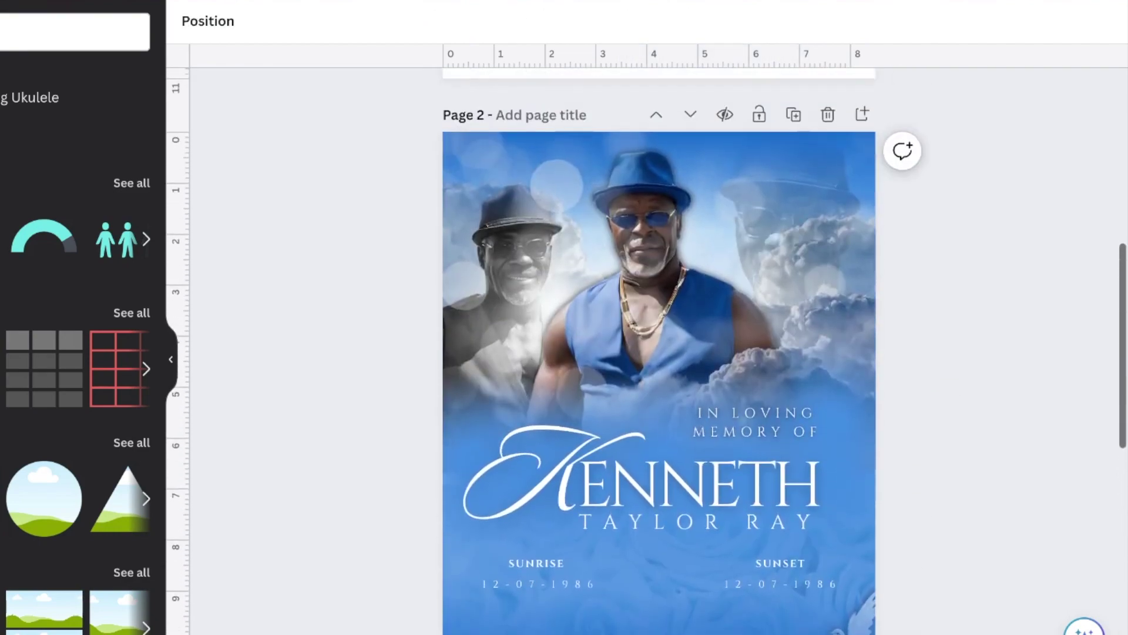
scroll(685, 512, "down", 2)
left_click_drag(661, 549, 711, 486)
left_click(982, 371)
scroll(982, 371, "up", 2)
left_click(742, 434)
left_click_drag(743, 434, 743, 460)
left_click_drag(612, 415, 559, 408)
- Reposition the cloud beside the central man's arm and place a copy of the bokeh overlay across the cover's lower part
left_click_drag(764, 387, 740, 394)
left_click_drag(741, 394, 735, 322)
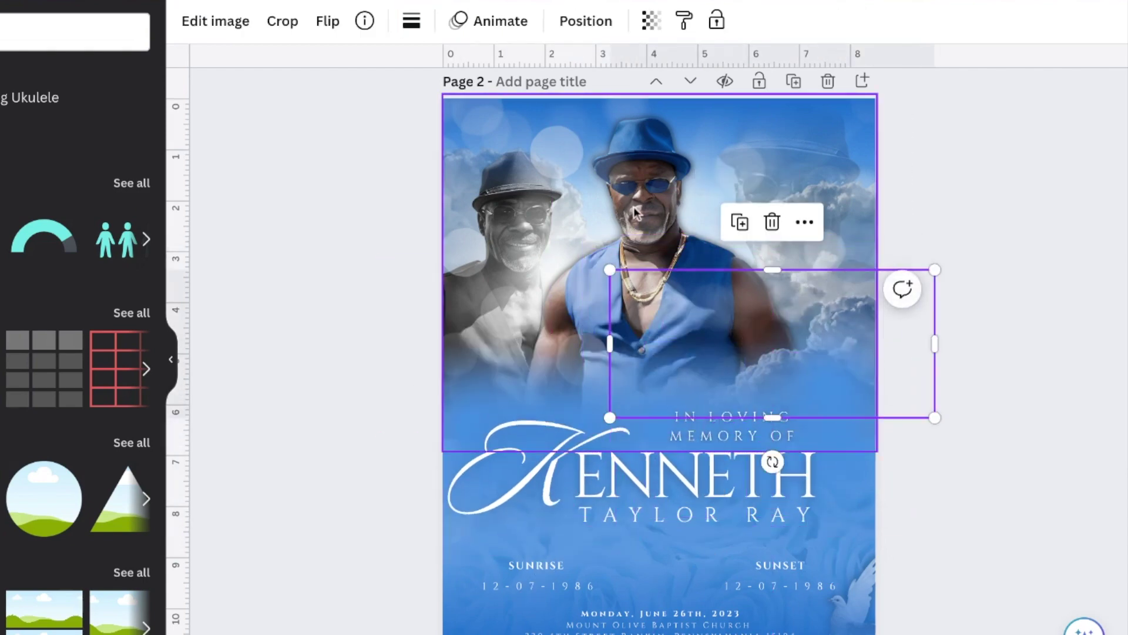
left_click_drag(834, 450, 835, 449)
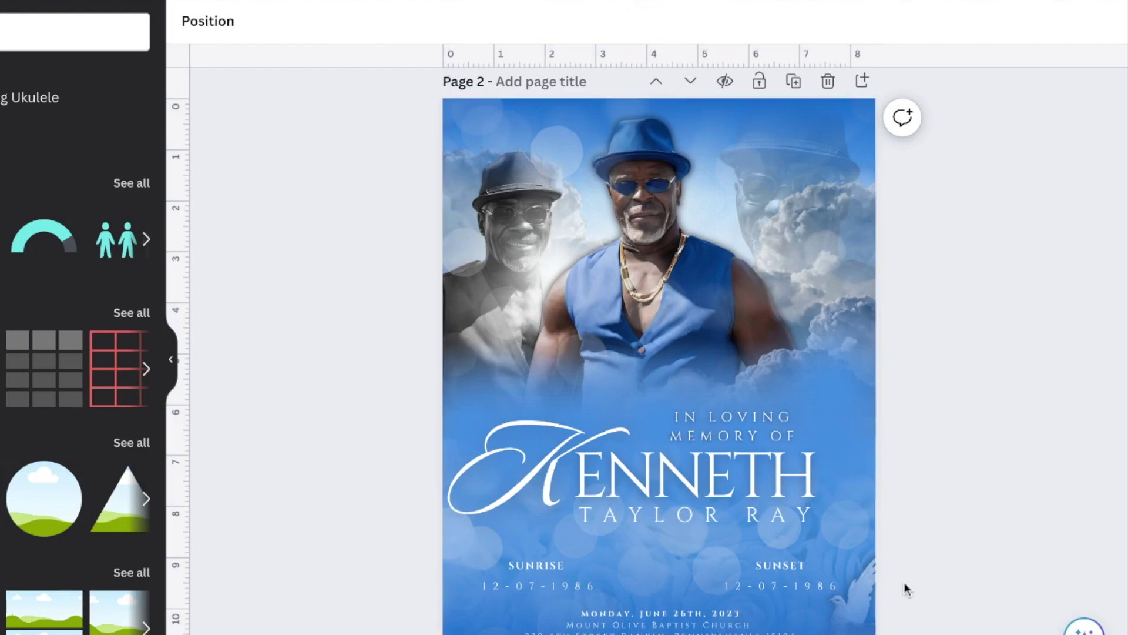
- Shift the script initial and the name lines right on the cover to balance the title
scroll(905, 588, "down", 10)
scroll(905, 589, "up", 10)
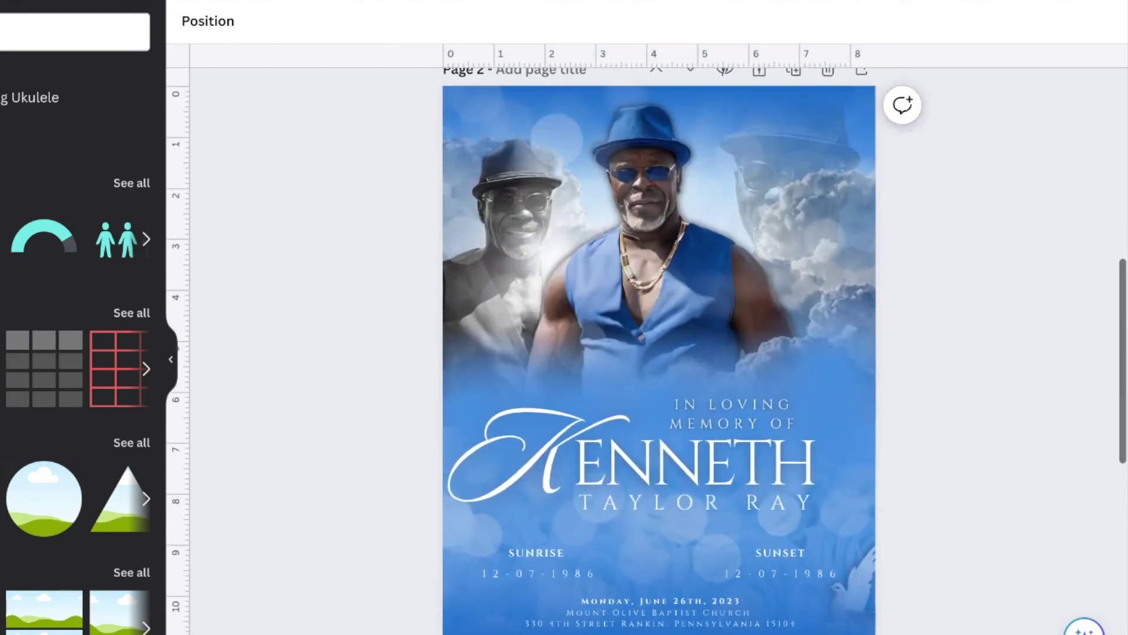
left_click(1013, 221)
scroll(837, 223, "up", 1)
scroll(837, 224, "down", 1)
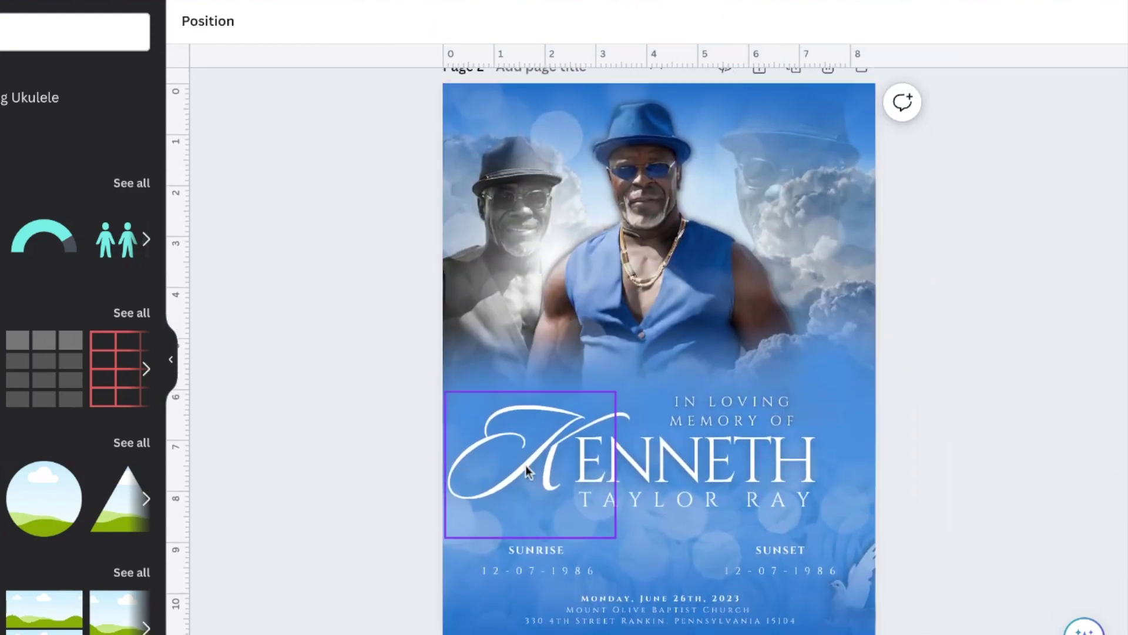
left_click(517, 449)
left_click_drag(517, 449, 543, 447)
left_click(694, 499)
- Delete the blank first page and review the finished cover and obituary page
scroll(905, 327, "down", 1)
left_click(958, 307)
scroll(958, 307, "up", 5)
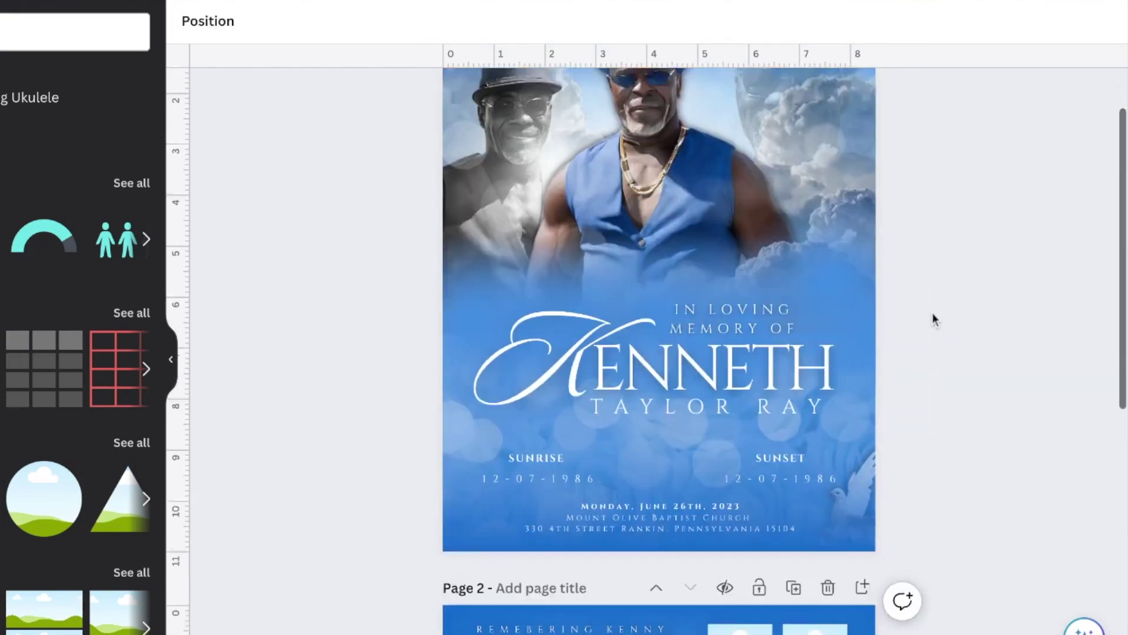
scroll(935, 320, "down", 9)
scroll(685, 599, "up", 11)
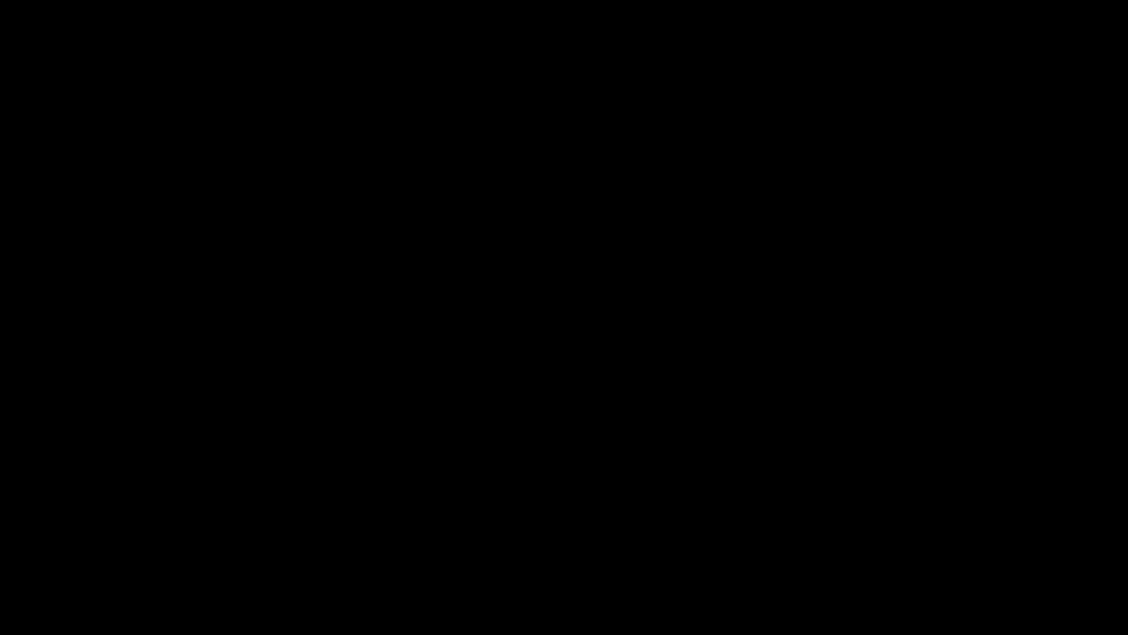